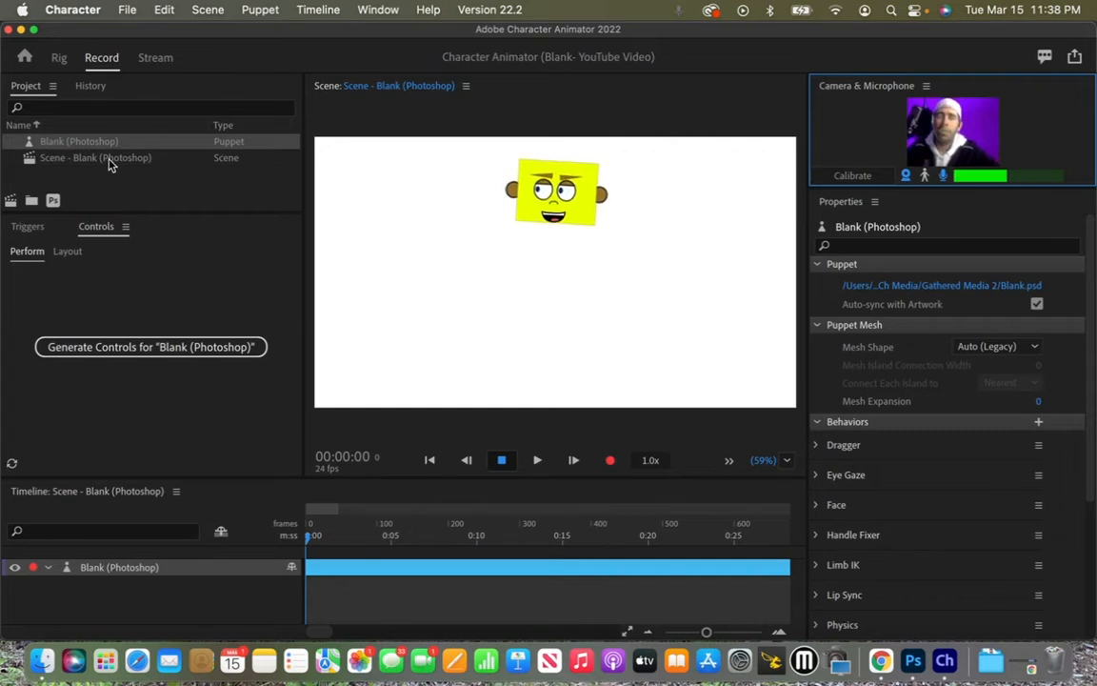
# - Open the puppet's Blank.psd artwork in Photoshop and delete the yellow Rectangle 1 layer from the face background
pyautogui.click(53, 201)
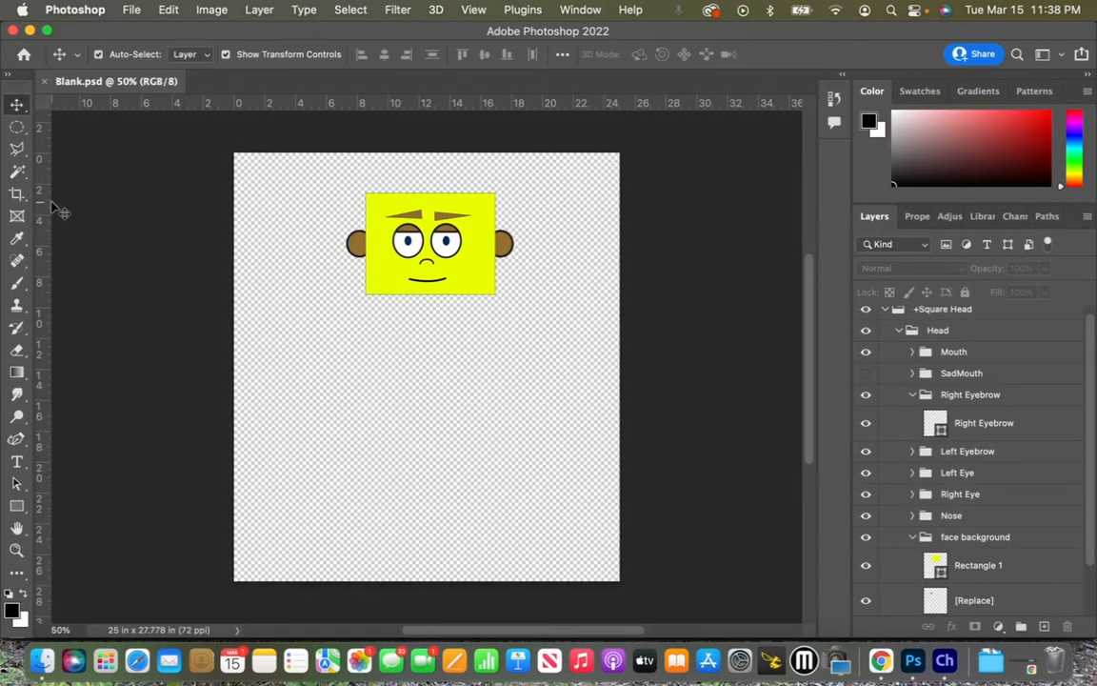
pyautogui.click(487, 290)
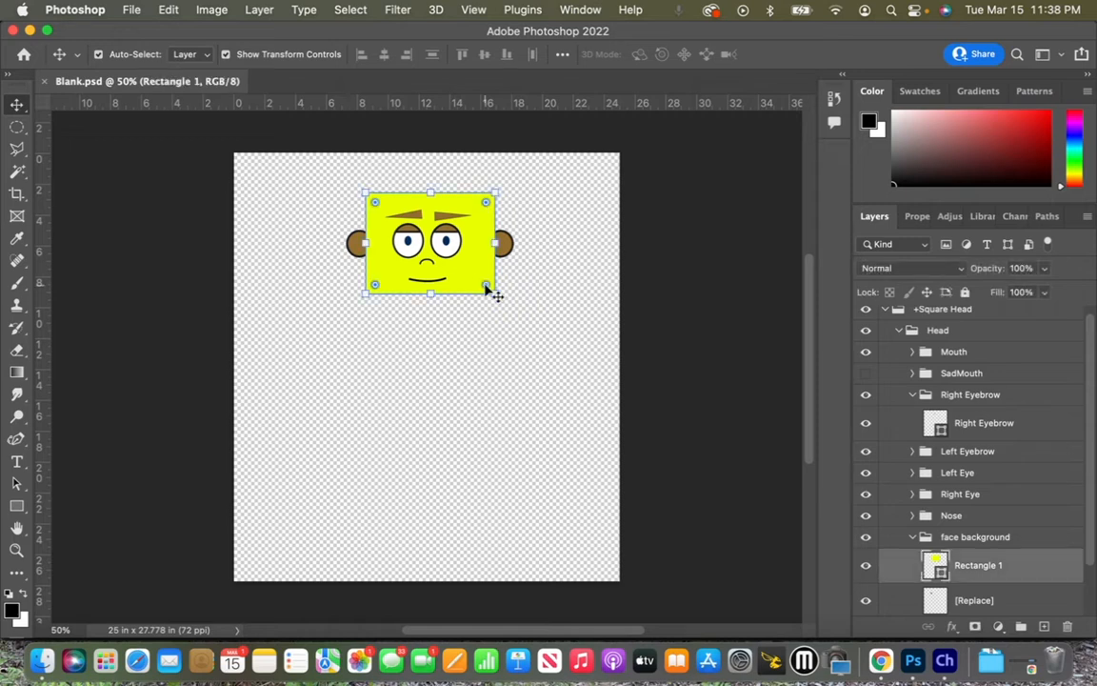
pyautogui.press('BackSpace')
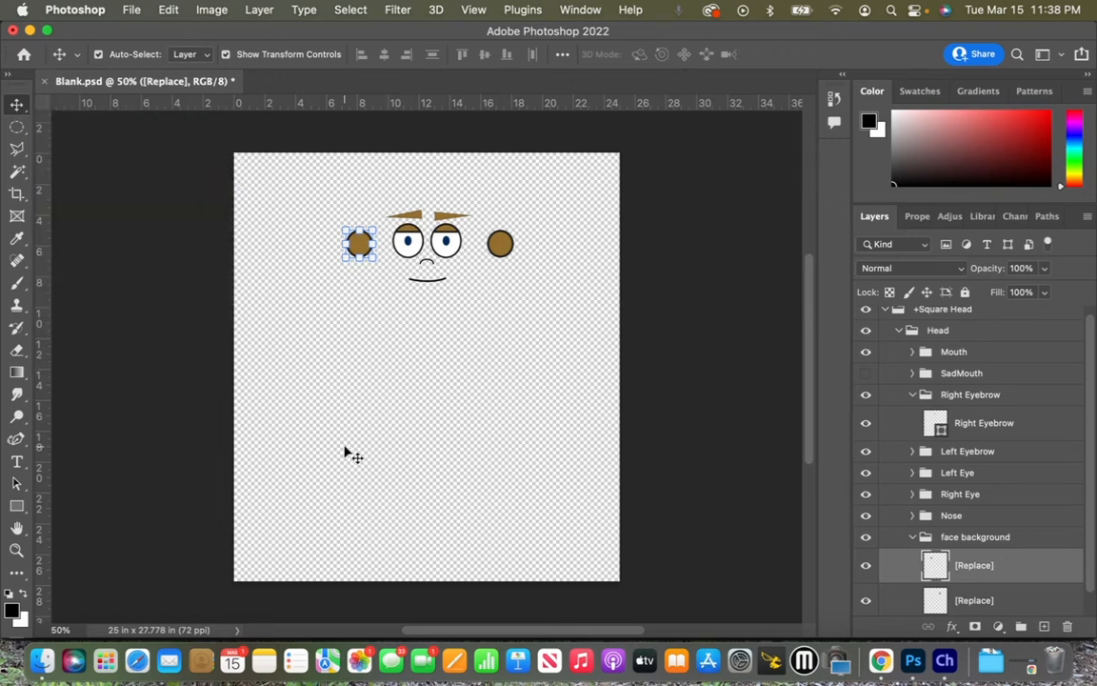
# - Draw a closed trial path with the Pen tool below the face, including one curved point, and add an anchor point on its curve
pyautogui.press('p')
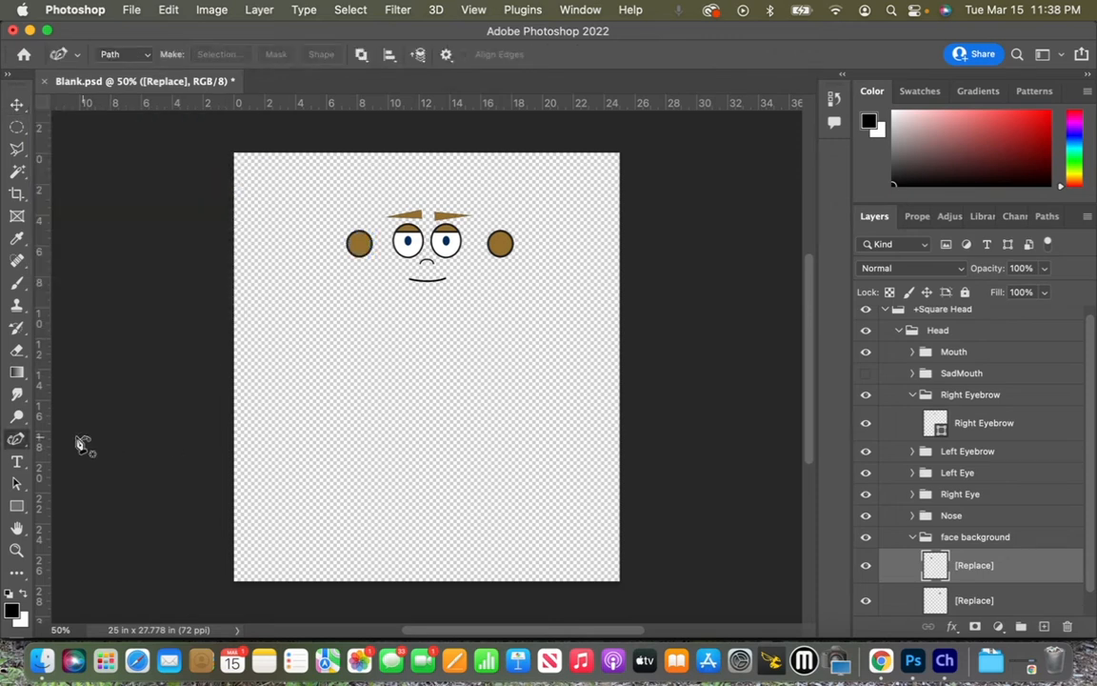
pyautogui.rightClick(15, 440)
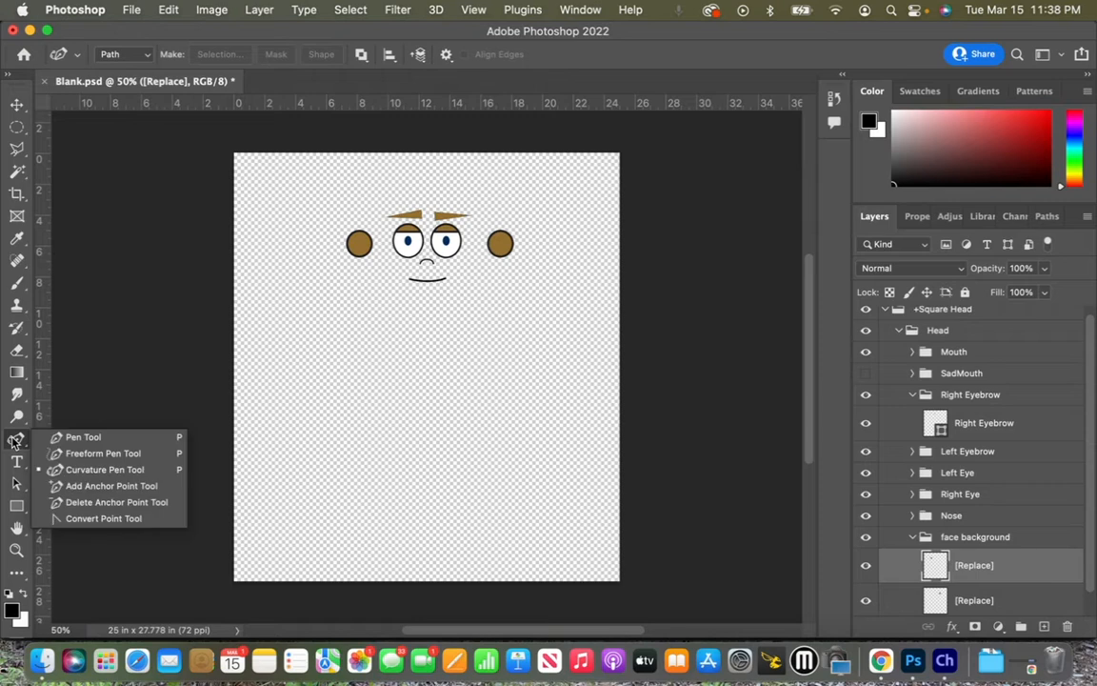
pyautogui.click(121, 440)
pyautogui.click(321, 383)
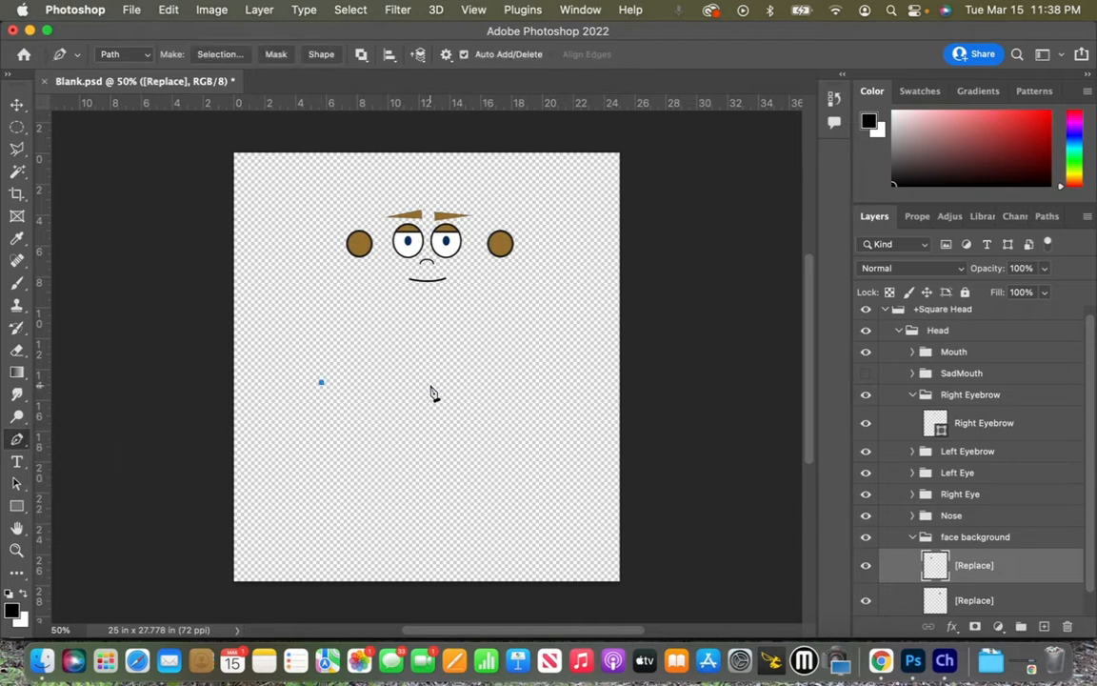
pyautogui.moveTo(431, 384); pyautogui.dragTo(427, 453)
pyautogui.click(512, 410)
pyautogui.moveTo(513, 410); pyautogui.dragTo(488, 322)
pyautogui.click(322, 382)
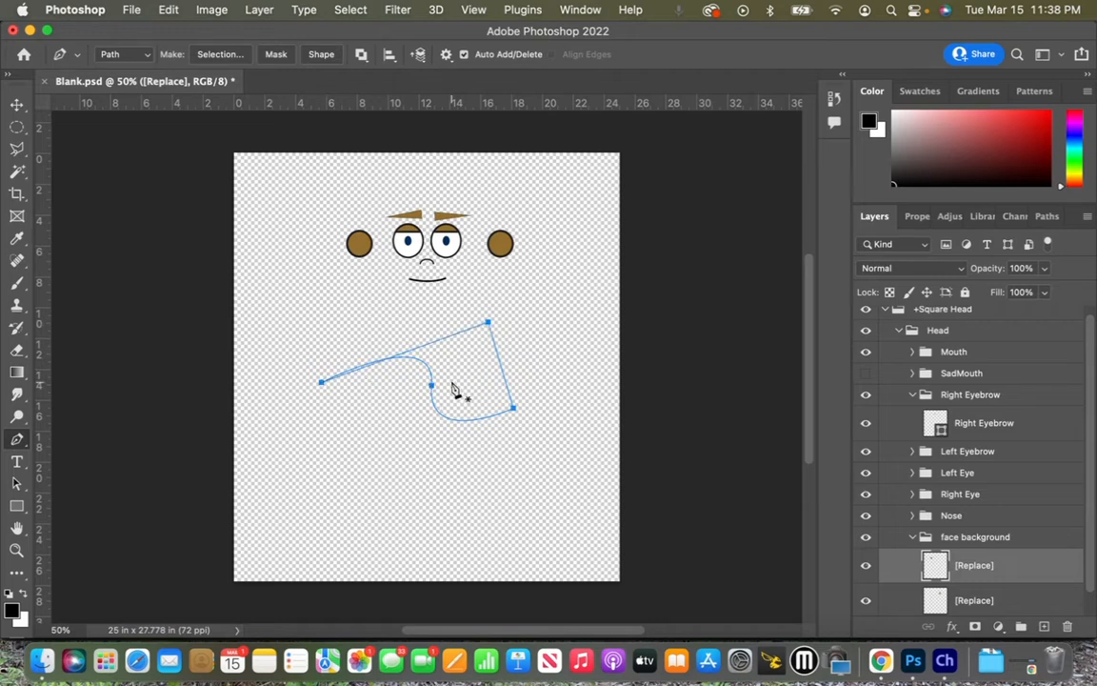
pyautogui.click(424, 361)
# - Try making a shape layer and a layer mask from the trial path, undoing each result
pyautogui.click(324, 54)
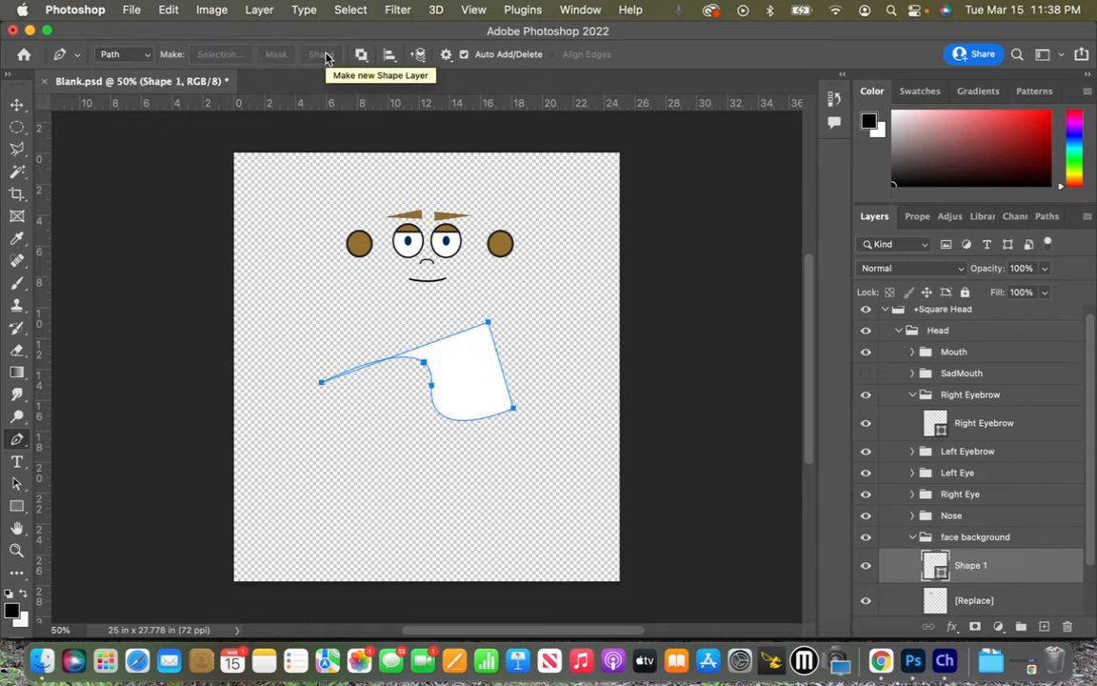
pyautogui.press('super+z')
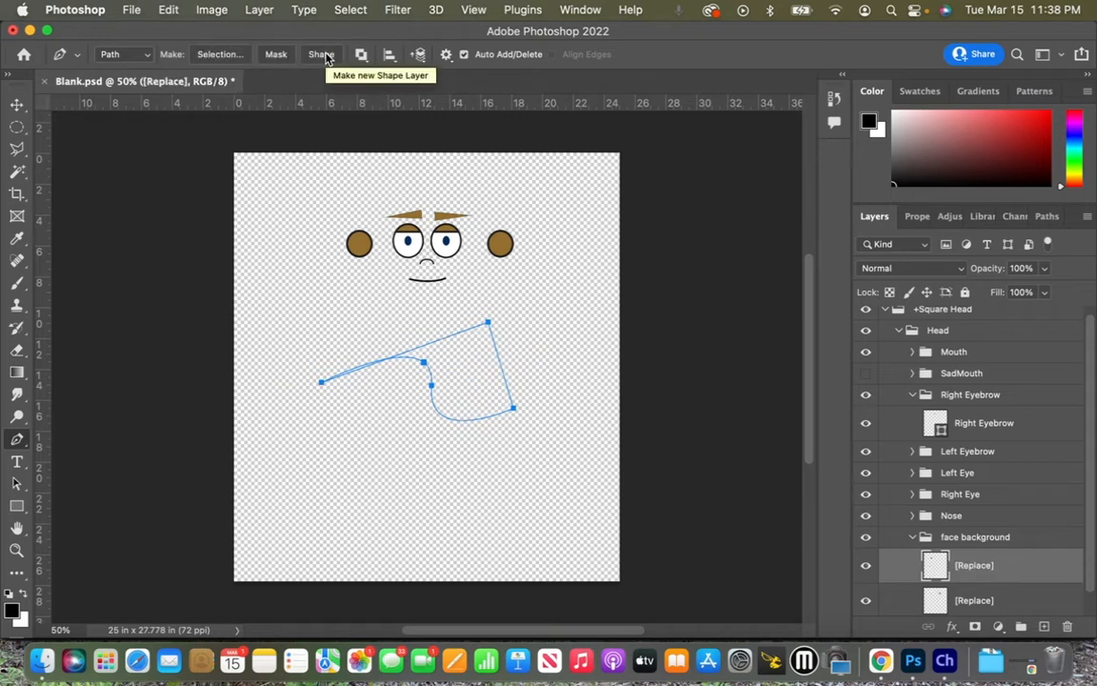
pyautogui.click(276, 57)
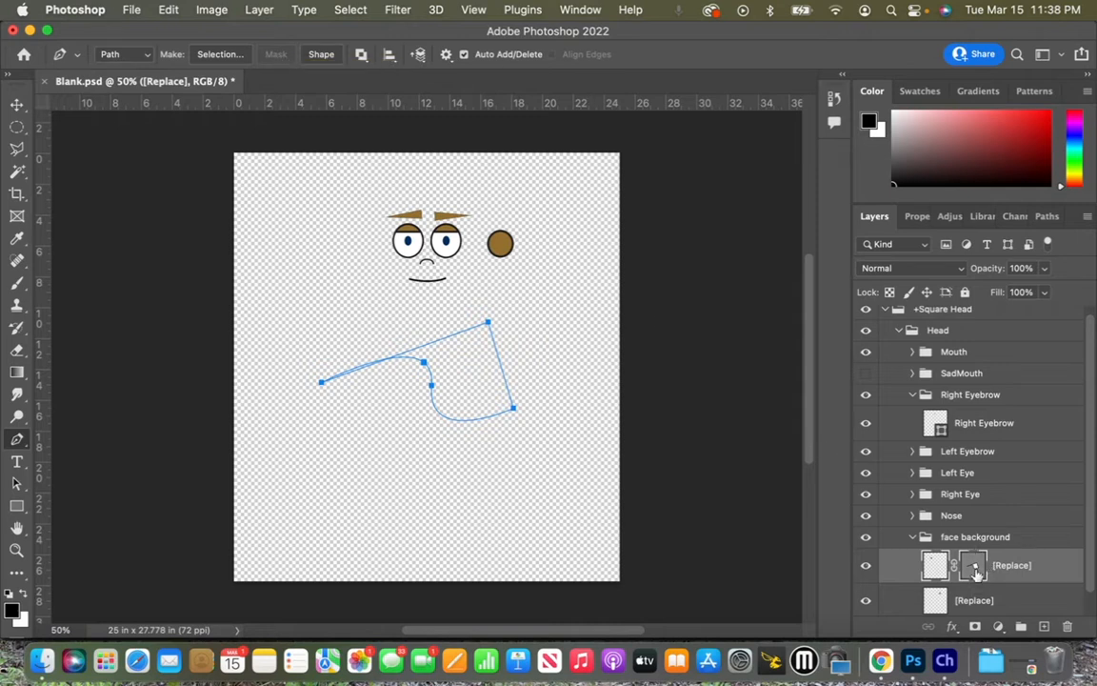
pyautogui.press('super+z')
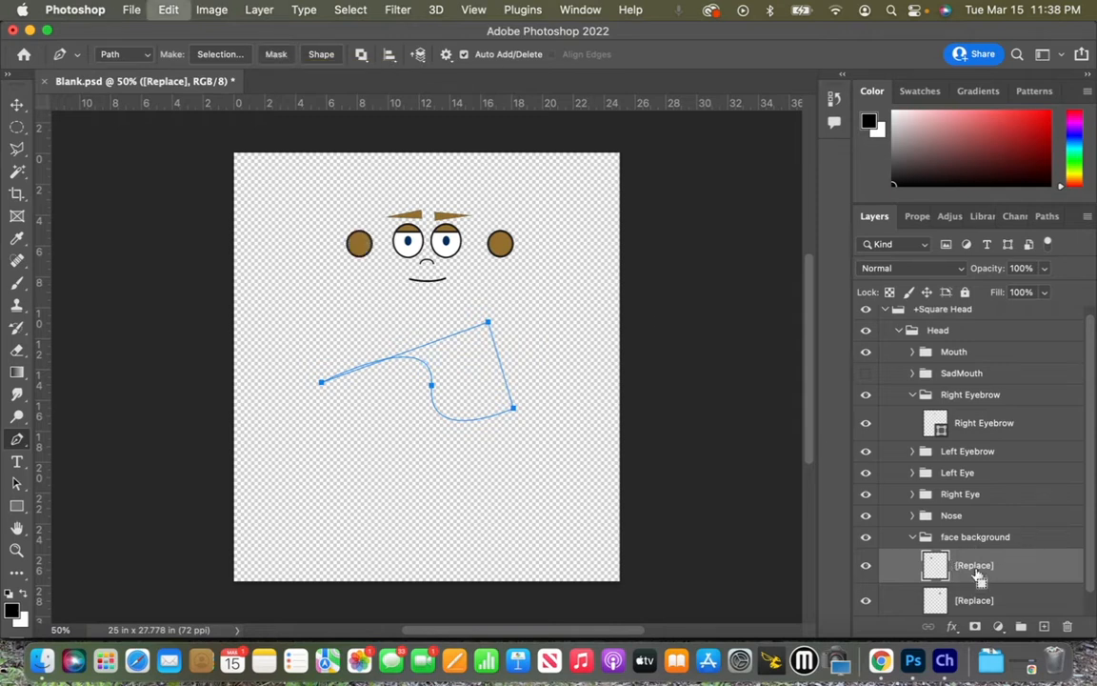
# - Try converting the trial path into a new anti-aliased selection with 0-pixel feather, undo it and delete the path
pyautogui.click(220, 54)
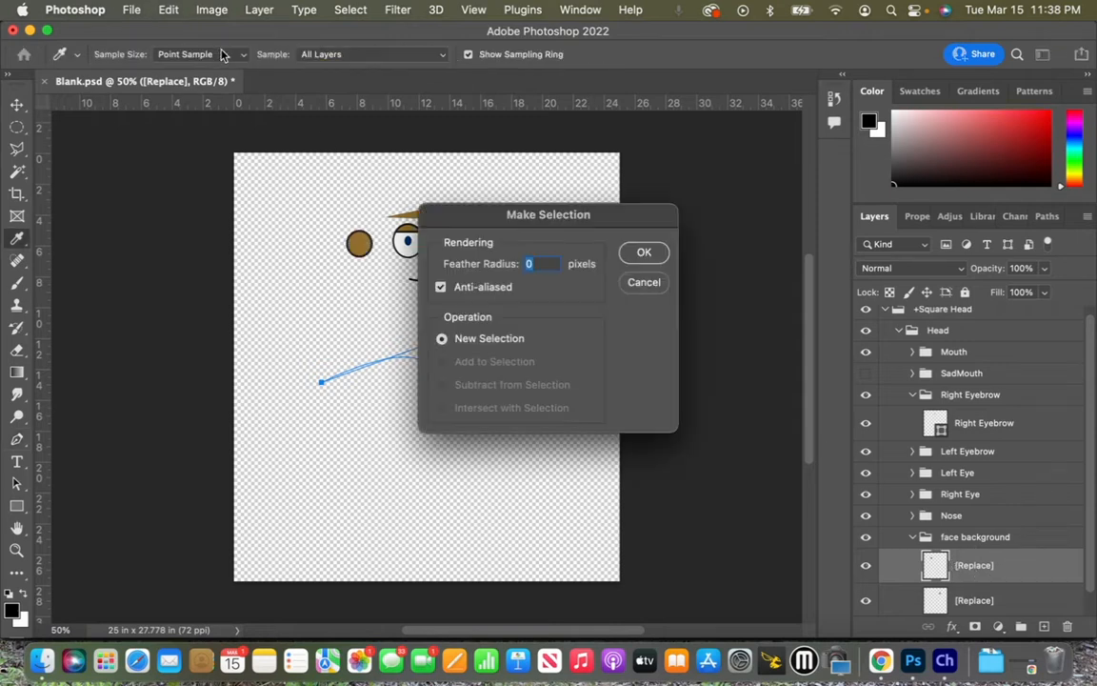
pyautogui.click(645, 257)
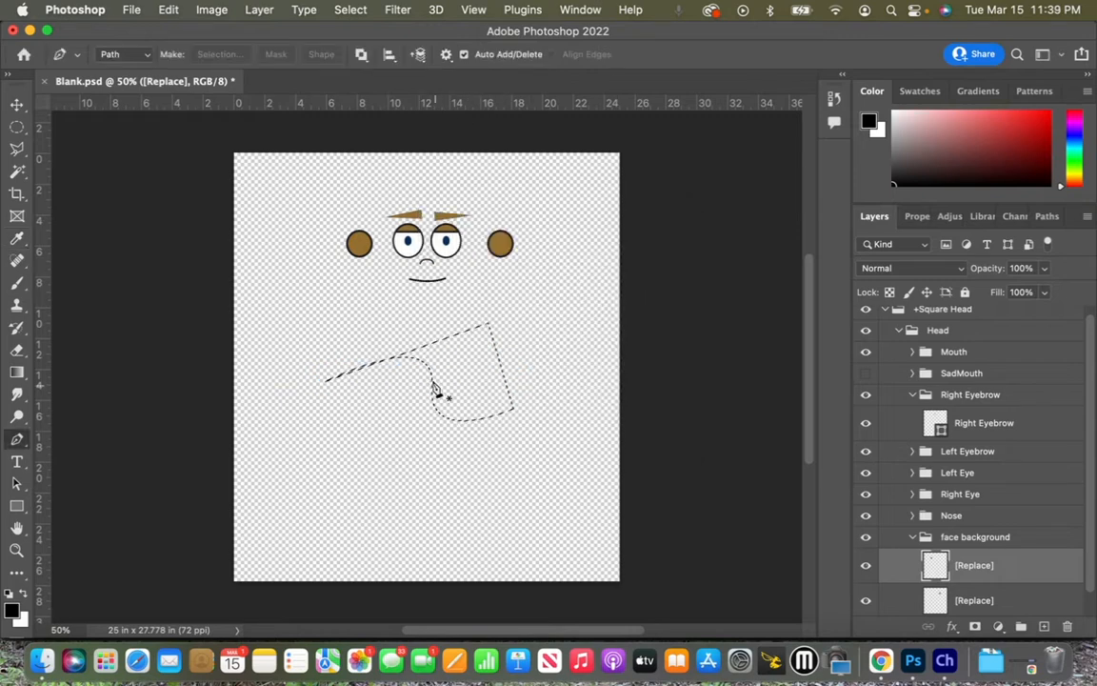
pyautogui.press('super+z')
pyautogui.press('Delete')
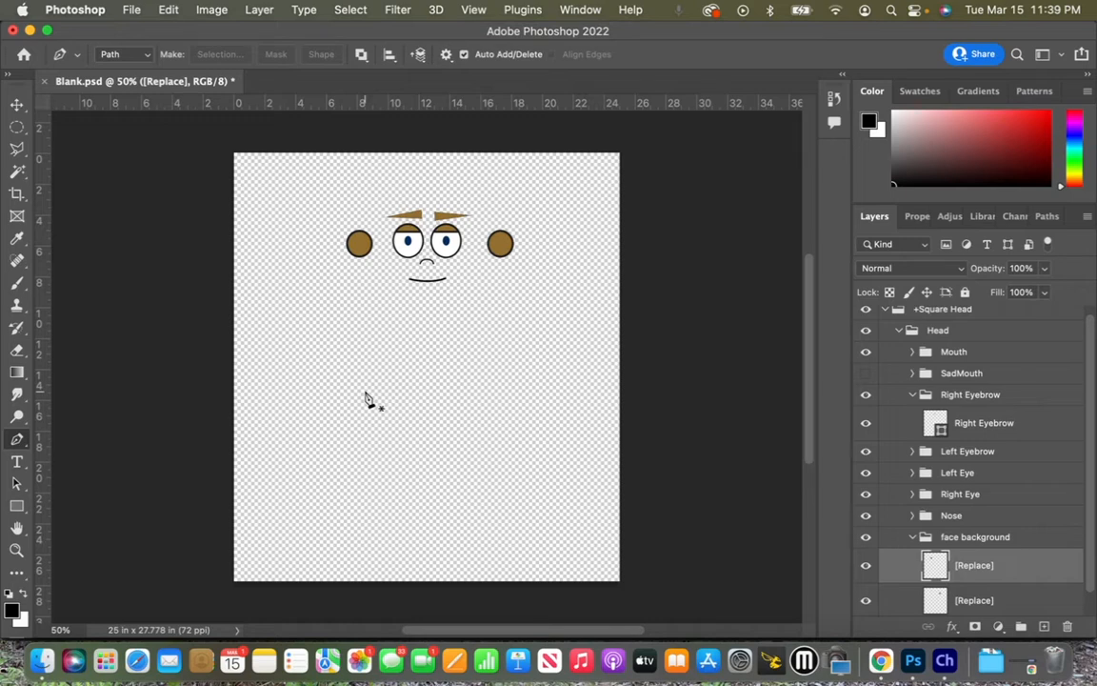
# - Draw a three-point dome arc below the face with the Curvature Pen Tool as the ghost's upper outline
pyautogui.click(23, 440)
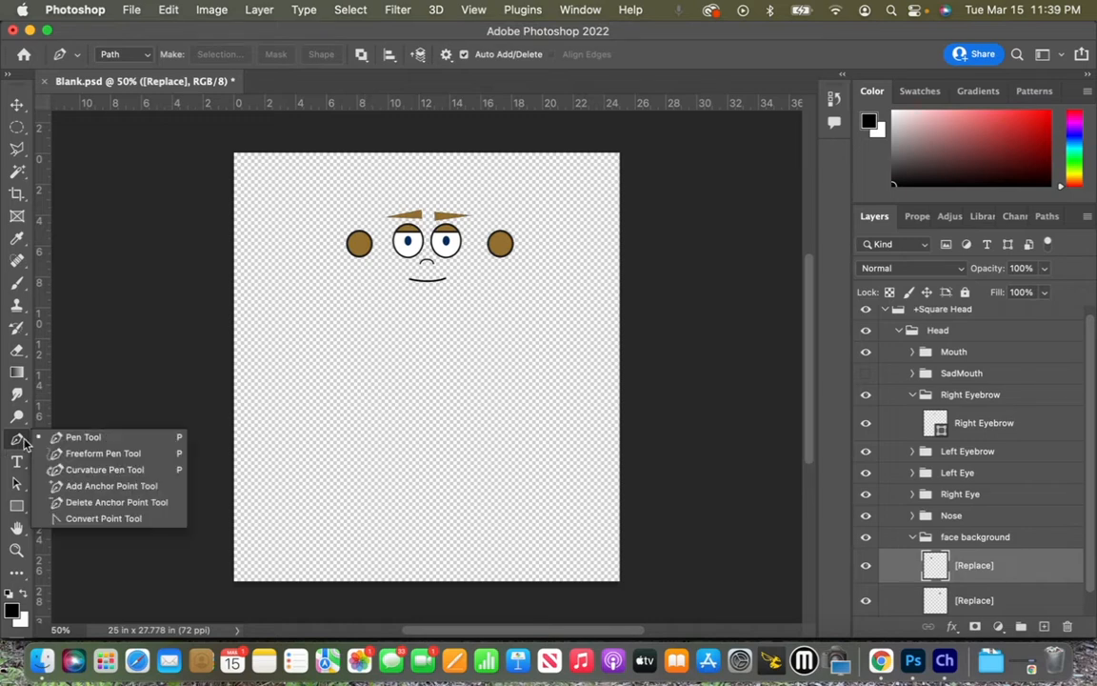
pyautogui.click(105, 469)
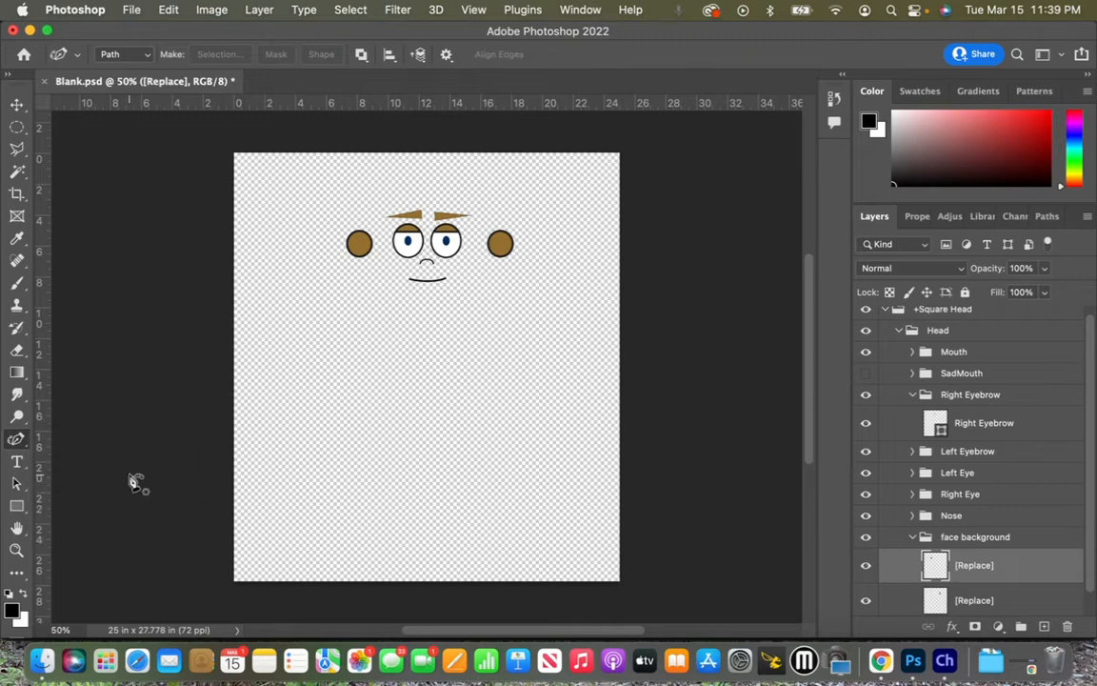
pyautogui.click(312, 429)
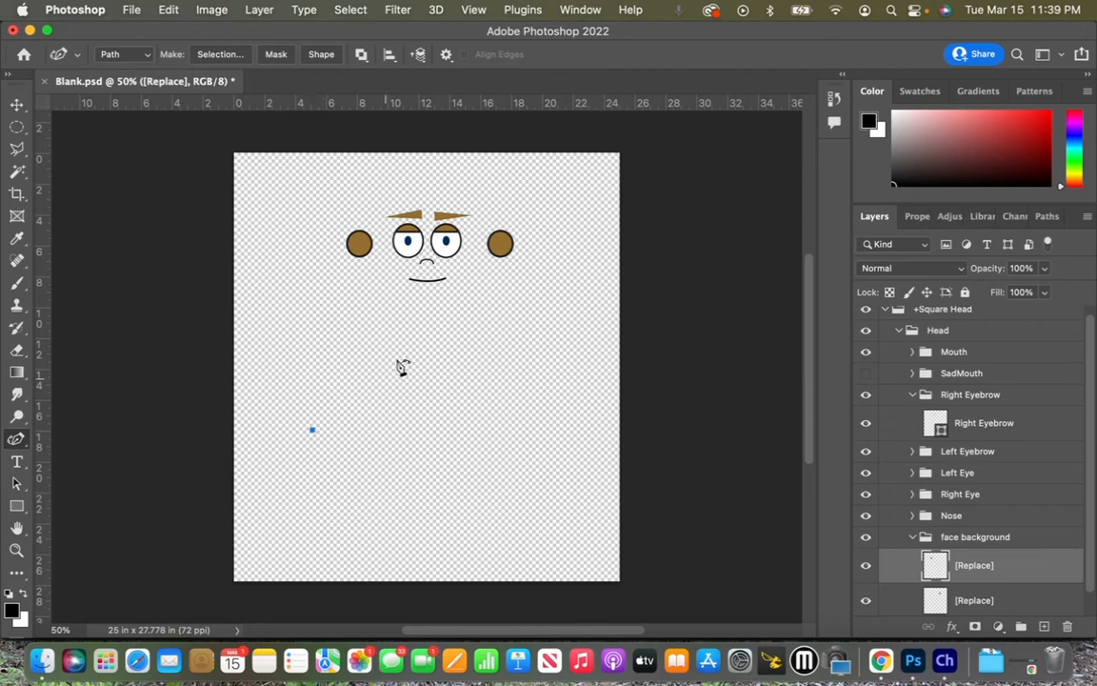
pyautogui.click(398, 320)
pyautogui.click(499, 435)
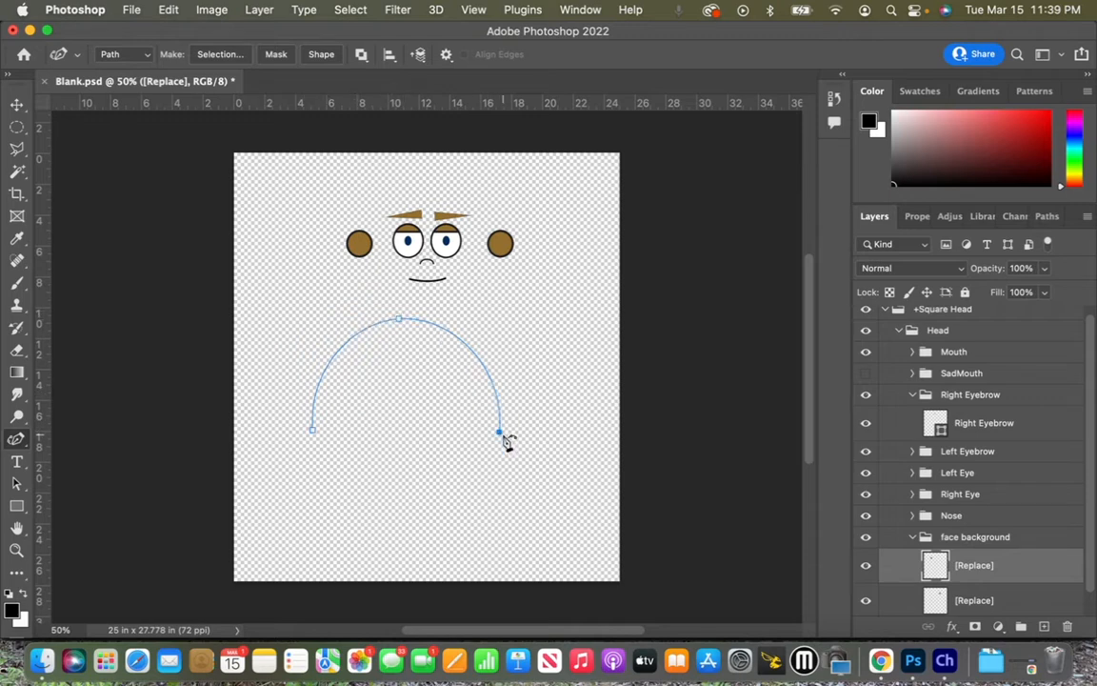
# - Continue the ghost outline with wavy, uneven points along its lower edge and close the path at its starting point
pyautogui.click(487, 462)
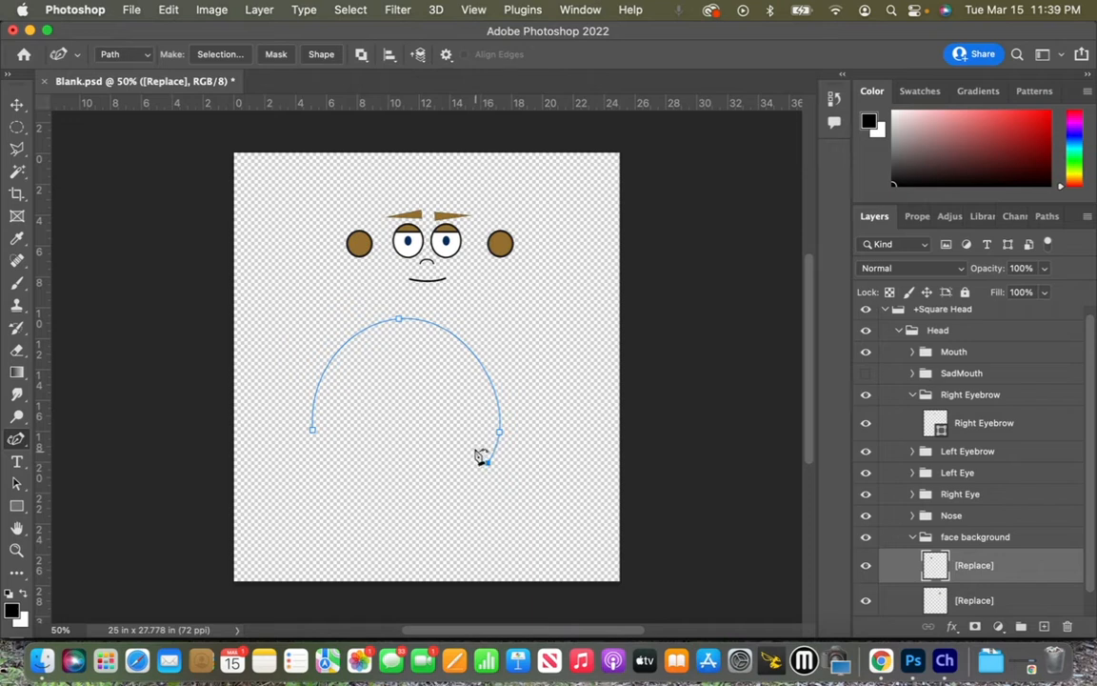
pyautogui.click(468, 422)
pyautogui.click(441, 462)
pyautogui.click(436, 398)
pyautogui.click(422, 490)
pyautogui.click(403, 420)
pyautogui.click(379, 453)
pyautogui.click(361, 425)
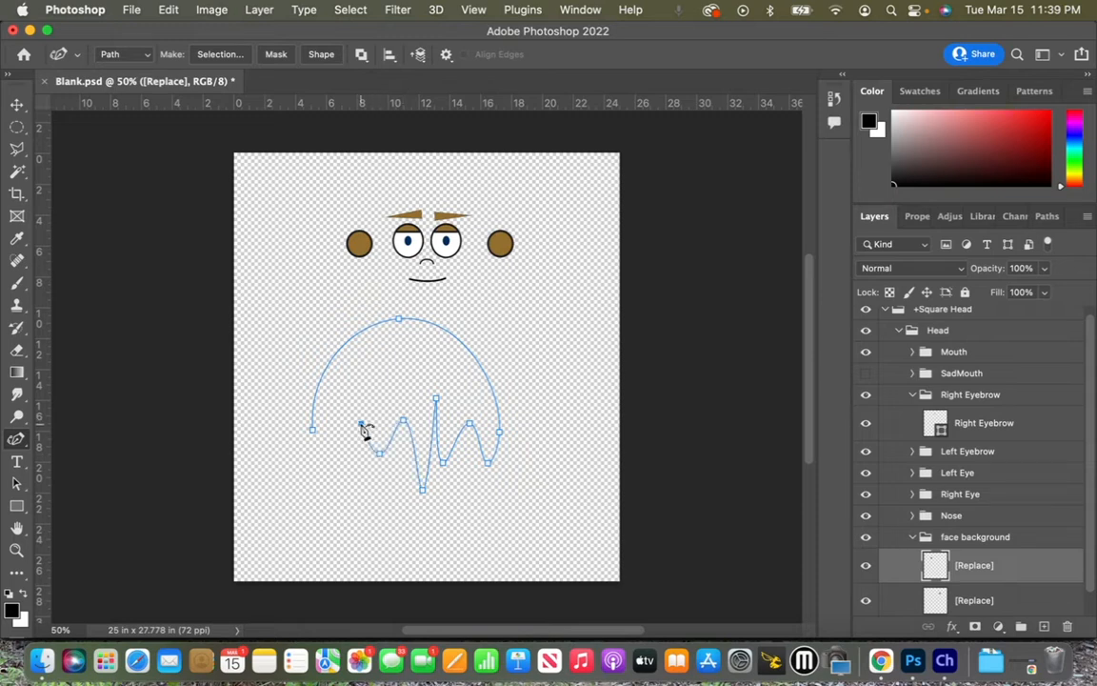
pyautogui.click(345, 464)
pyautogui.click(317, 461)
pyautogui.click(313, 431)
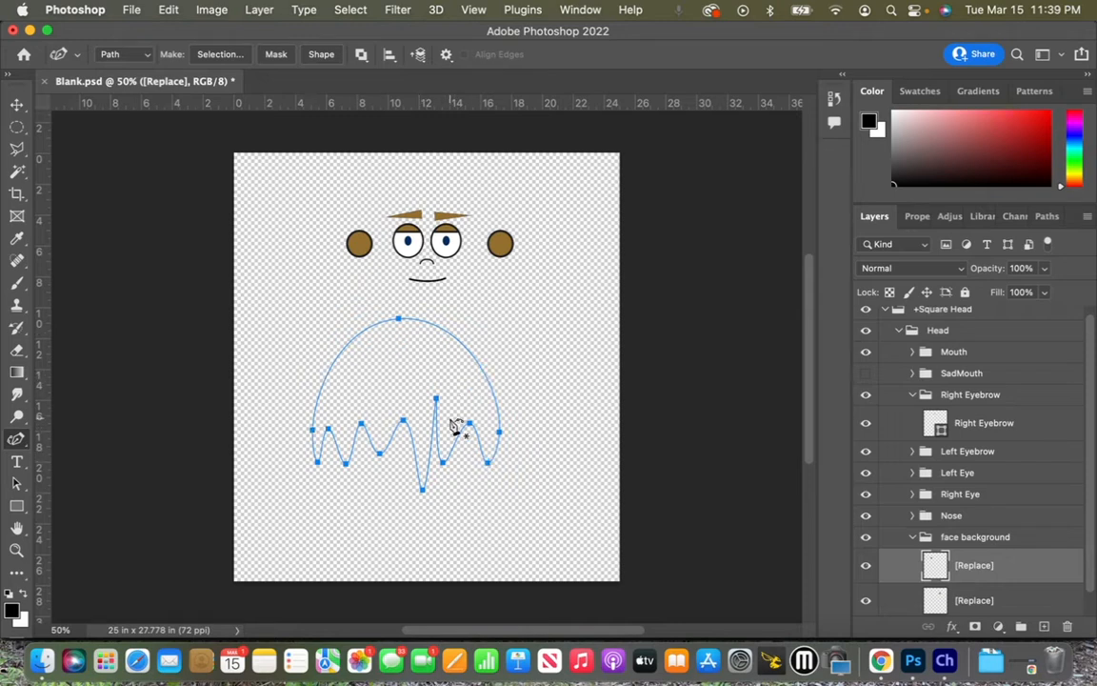
# - Make a new shape layer from the closed ghost path and check its shape path properties
pyautogui.click(323, 57)
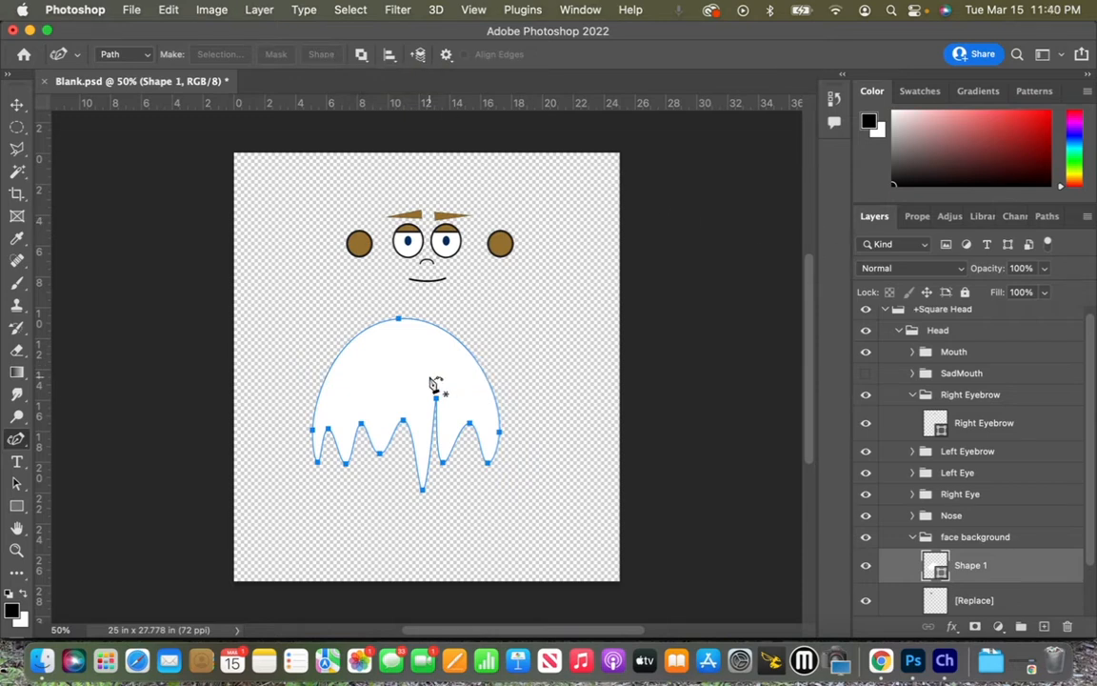
pyautogui.click(915, 219)
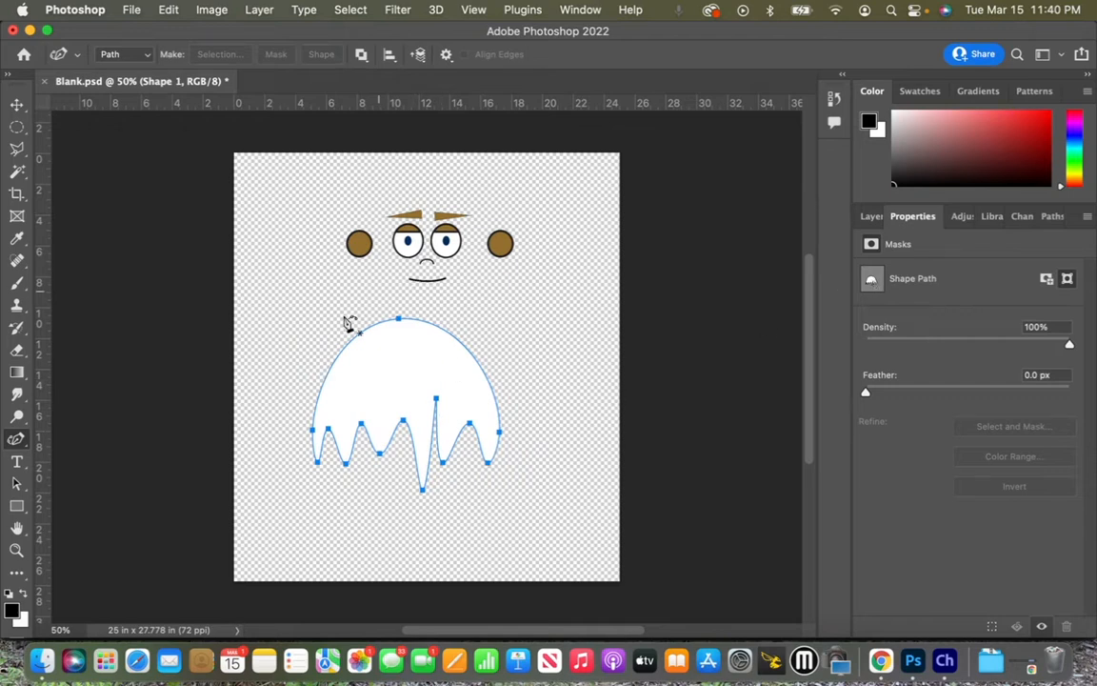
pyautogui.press('v')
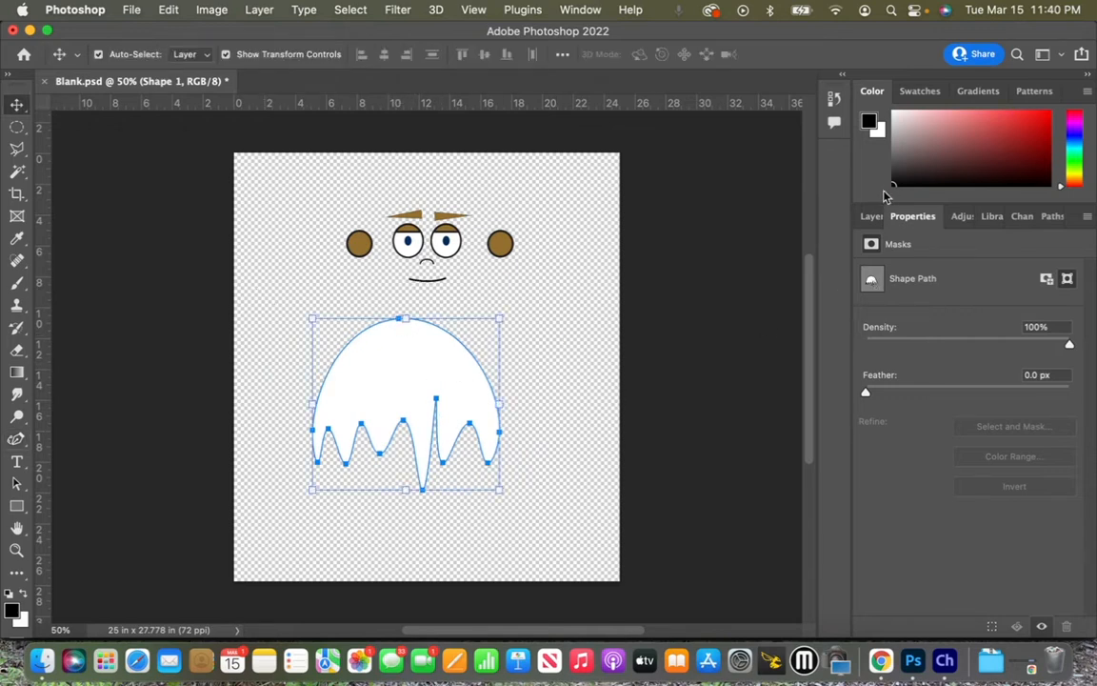
pyautogui.click(867, 217)
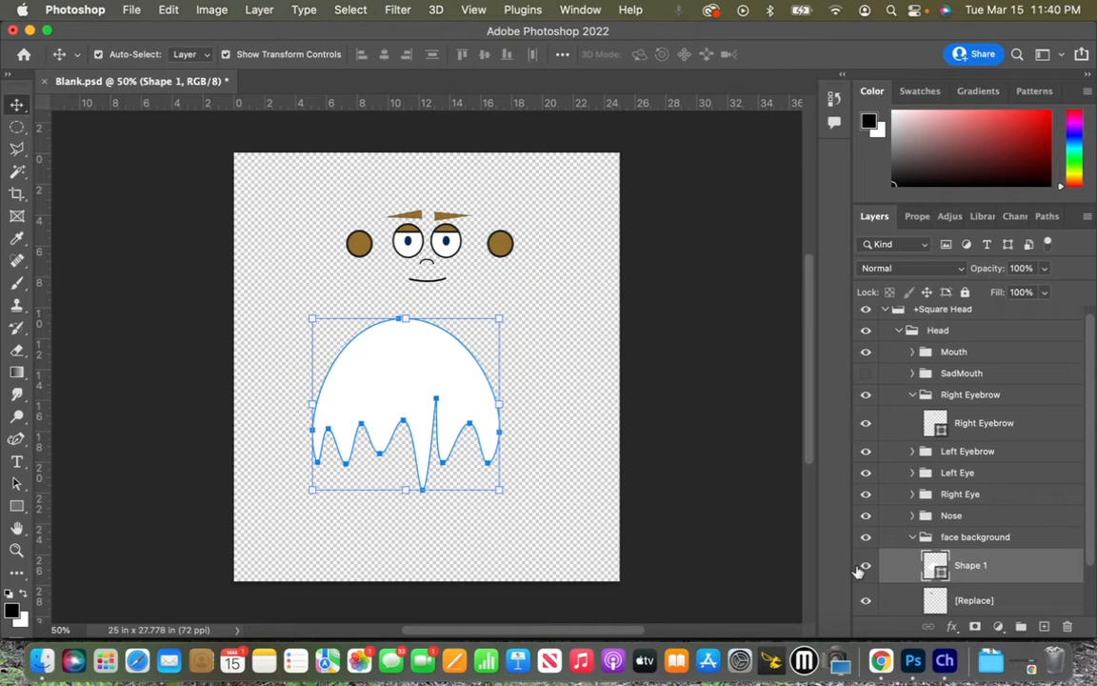
# - Toggle the new shape layer's visibility off and on to identify it, and rename the layer as Ghost
pyautogui.click(863, 568)
pyautogui.click(863, 568)
pyautogui.doubleClick(969, 565)
pyautogui.write('Ghost')
pyautogui.press('Return')
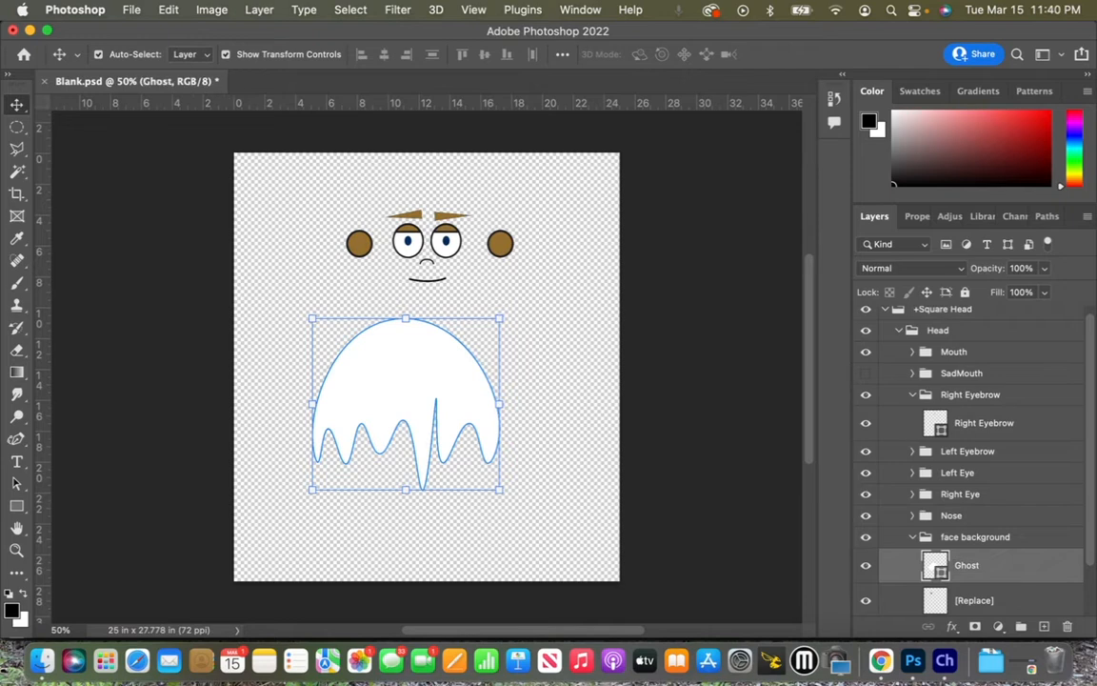
# - Add a Color Overlay effect to the Ghost layer in bright cyan (00eff8) and apply the layer style
pyautogui.doubleClick(1023, 573)
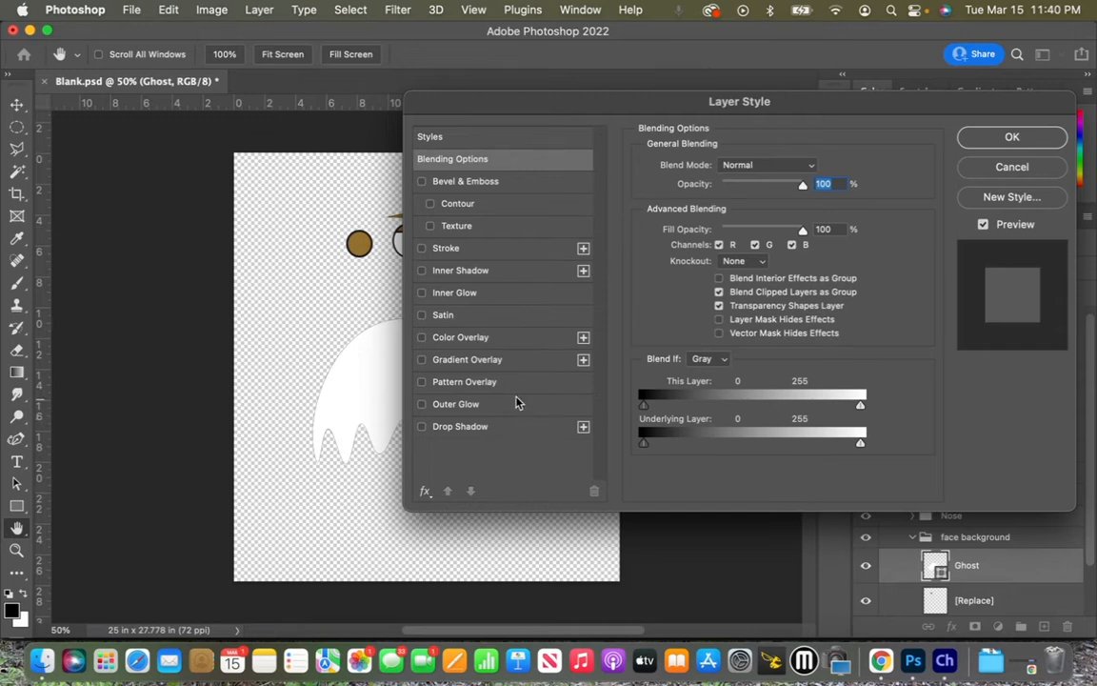
pyautogui.click(452, 339)
pyautogui.moveTo(477, 111); pyautogui.dragTo(609, 97)
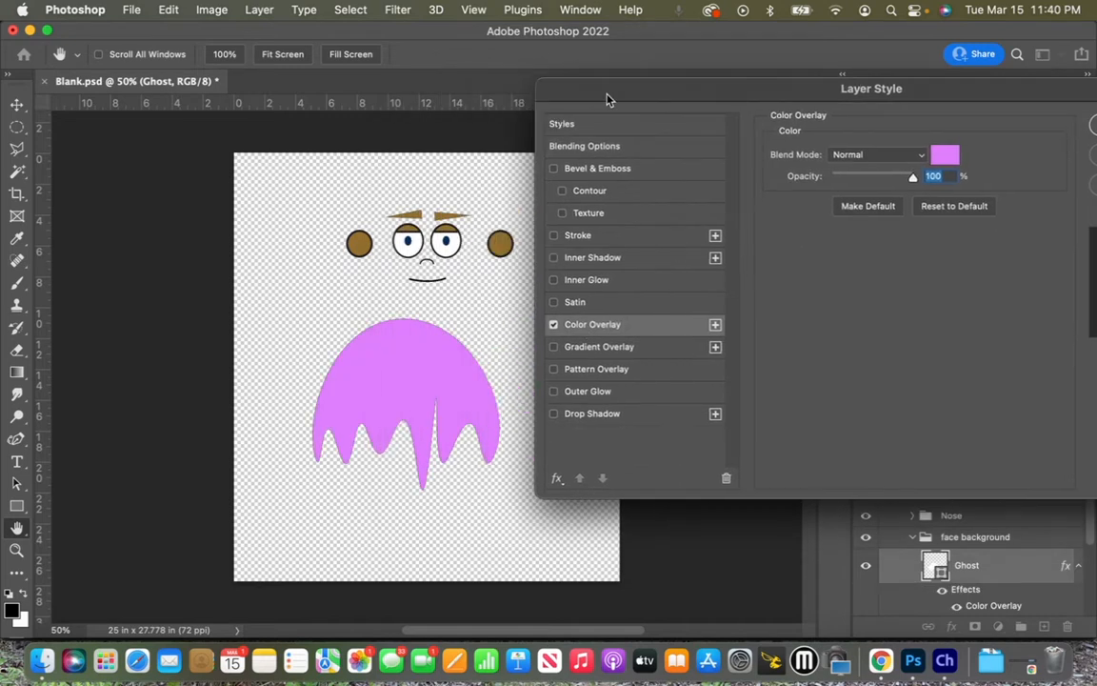
pyautogui.click(944, 157)
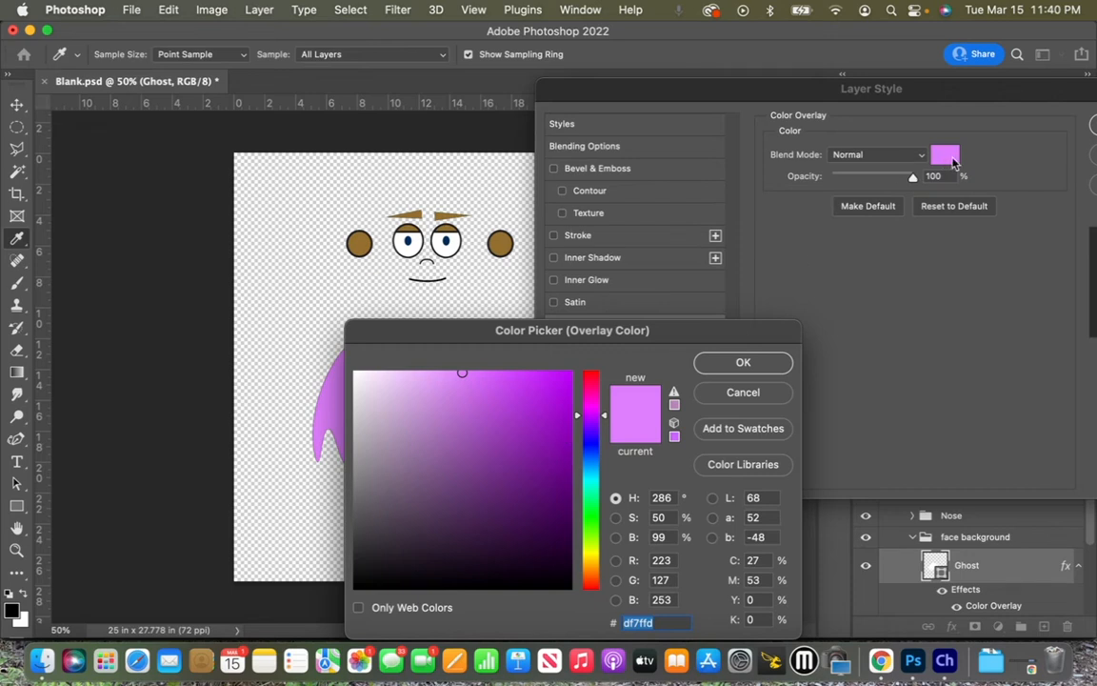
pyautogui.click(590, 517)
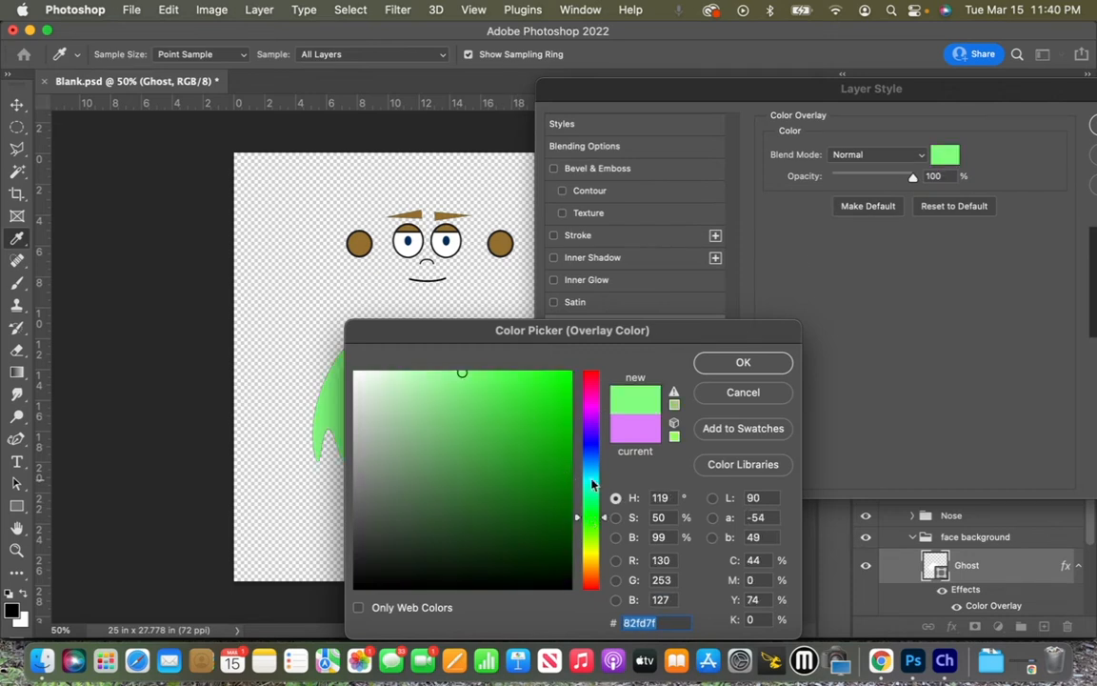
pyautogui.click(590, 479)
pyautogui.moveTo(462, 373); pyautogui.dragTo(578, 377)
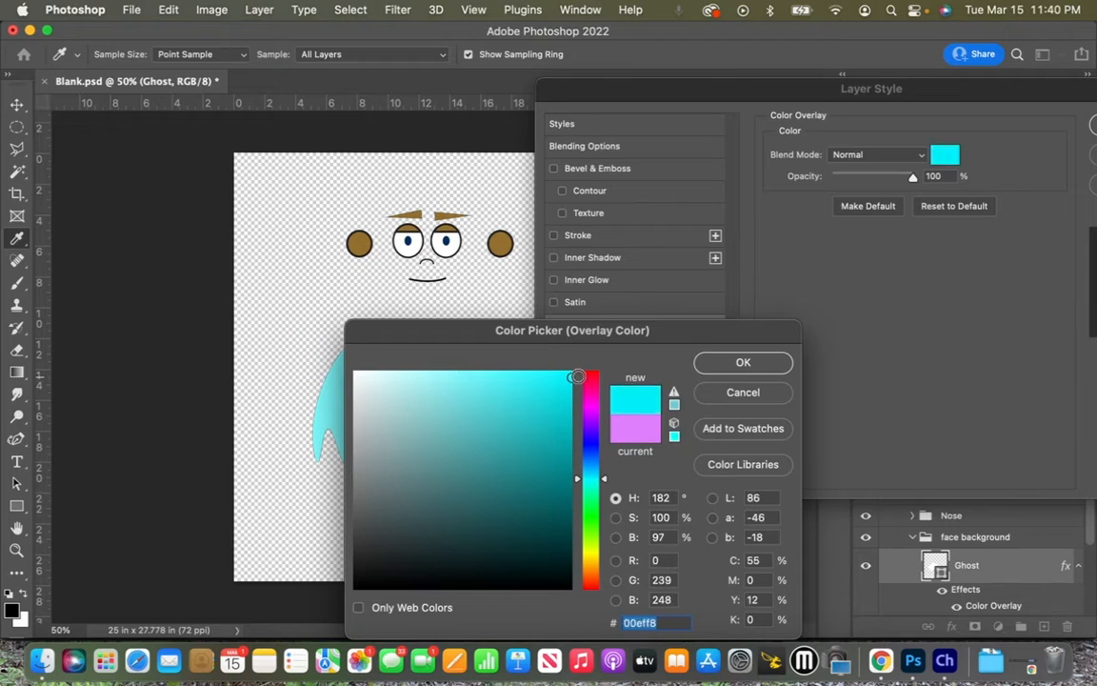
pyautogui.click(719, 362)
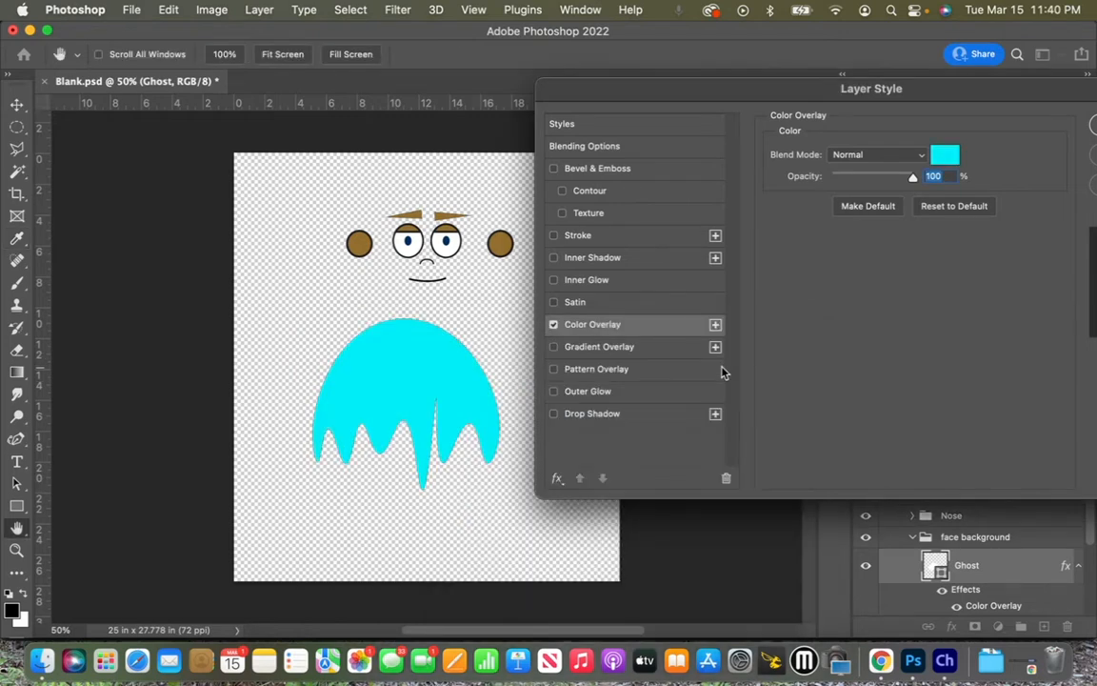
pyautogui.moveTo(948, 95); pyautogui.dragTo(892, 93)
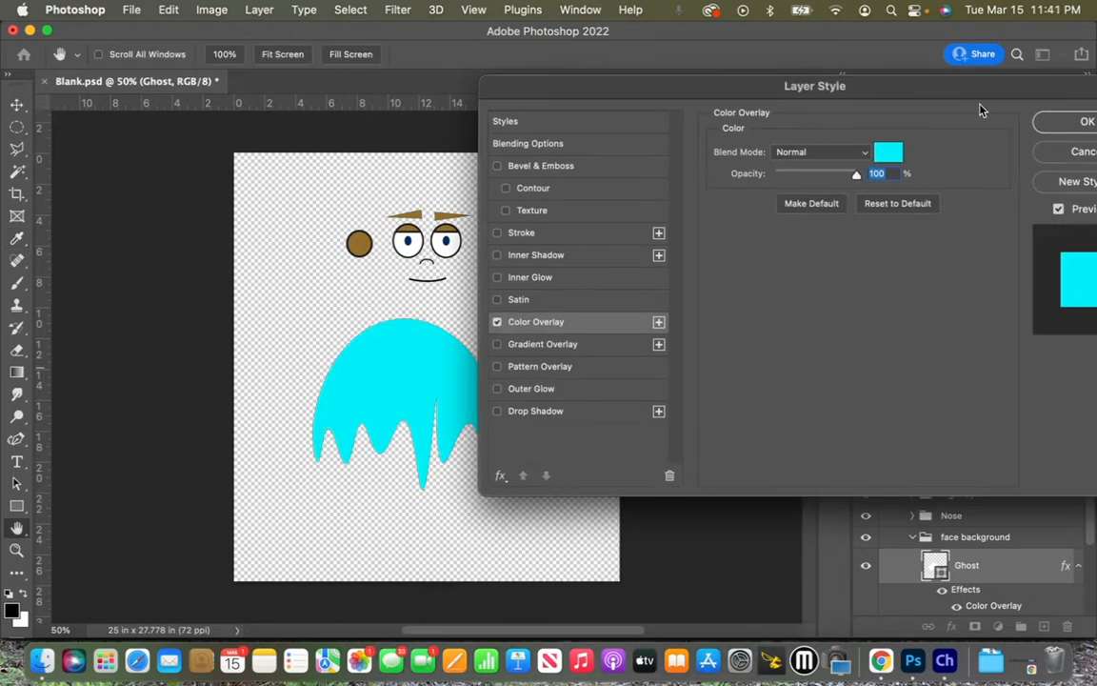
pyautogui.press('v')
pyautogui.click(1072, 127)
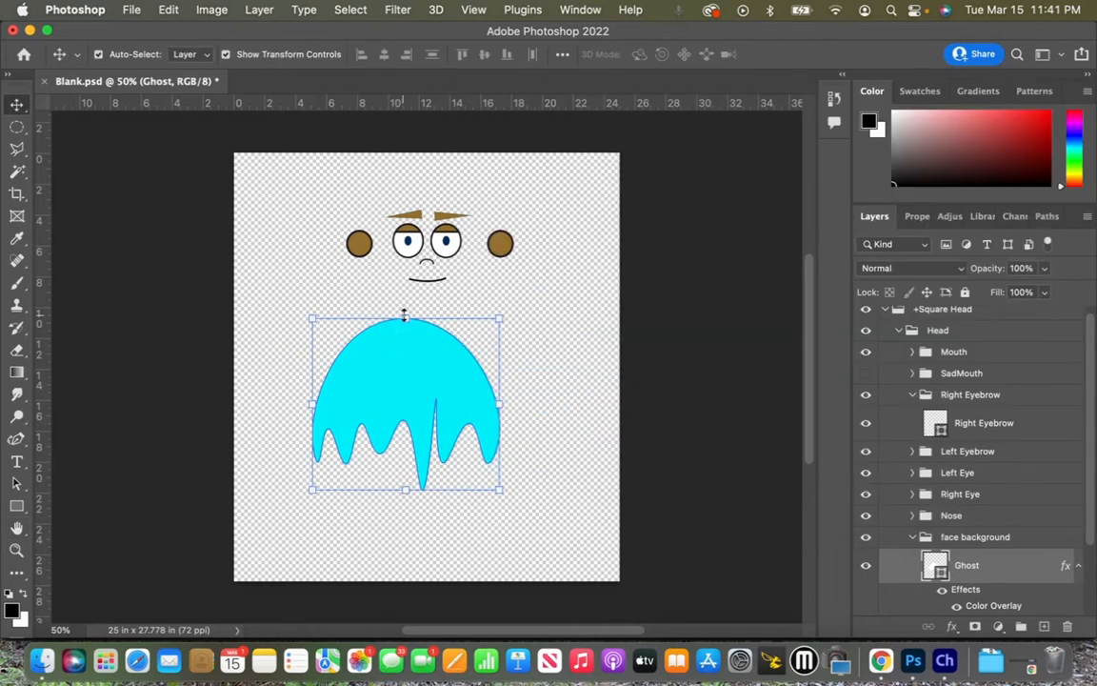
# - Stretch the ghost shape upward so that its top reaches the eyebrows behind the facial features
pyautogui.moveTo(405, 314); pyautogui.dragTo(392, 203)
pyautogui.press('Return')
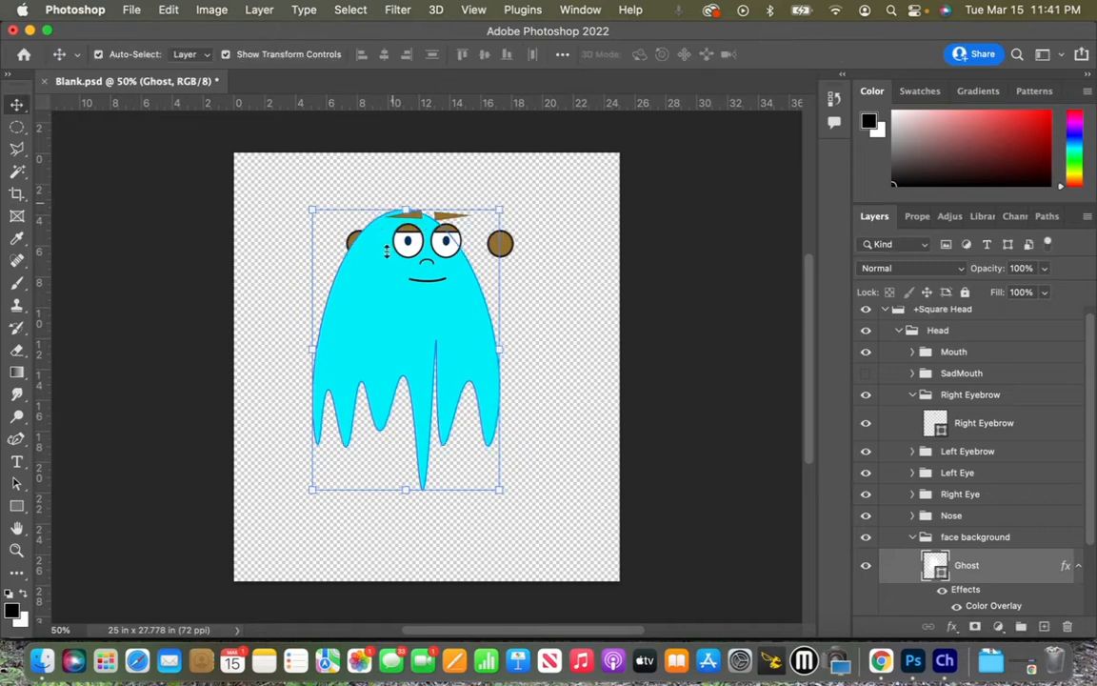
# - Move the ghost shape so it is centered behind the facial features, and save the document
pyautogui.moveTo(428, 327)
pyautogui.mouseDown()
pyautogui.moveTo(438, 311)
pyautogui.moveTo(436, 324)
pyautogui.mouseUp()
pyautogui.click(687, 343)
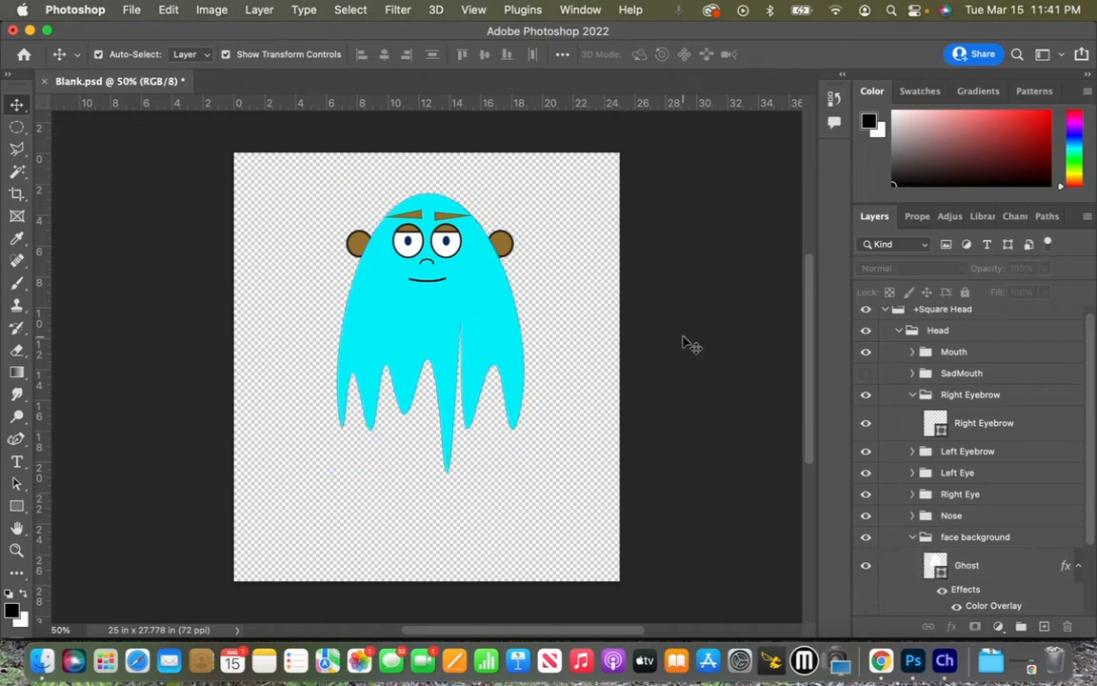
pyautogui.press('super+s')
# - Switch to Character Animator to check the updated ghost puppet in the scene, and return to Photoshop
pyautogui.press('super+Tab')
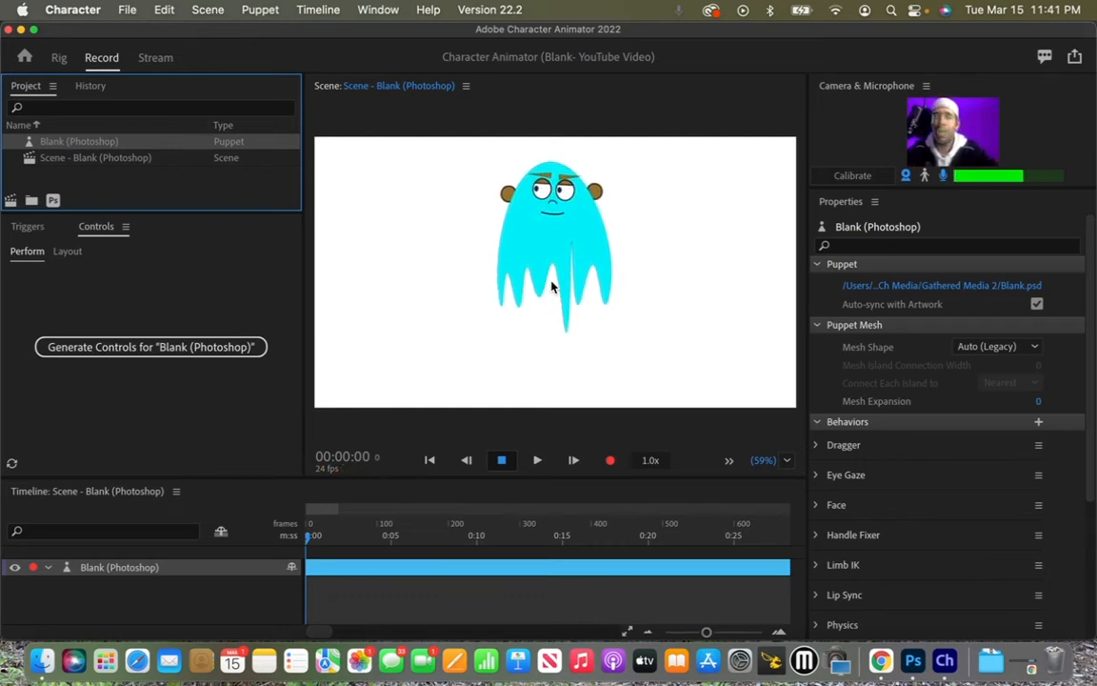
pyautogui.press('super+Tab')
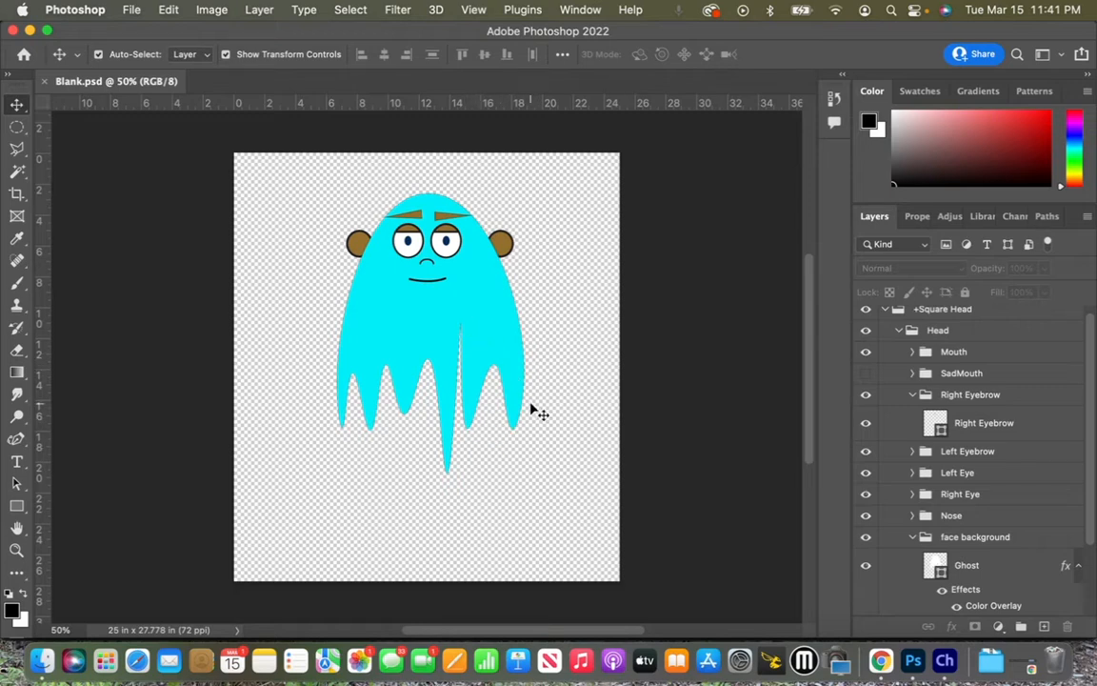
# - Add a black Stroke effect to the Ghost layer, keeping the ghost in view beside the layer style settings
pyautogui.click(406, 335)
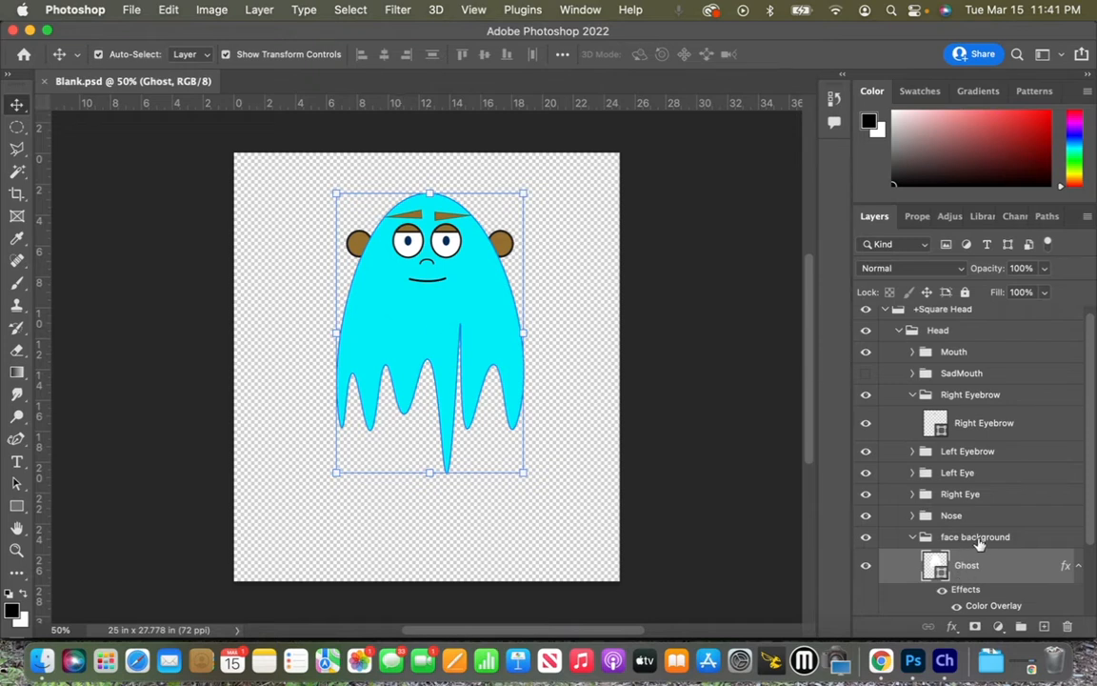
pyautogui.scroll(-4, 981, 539)
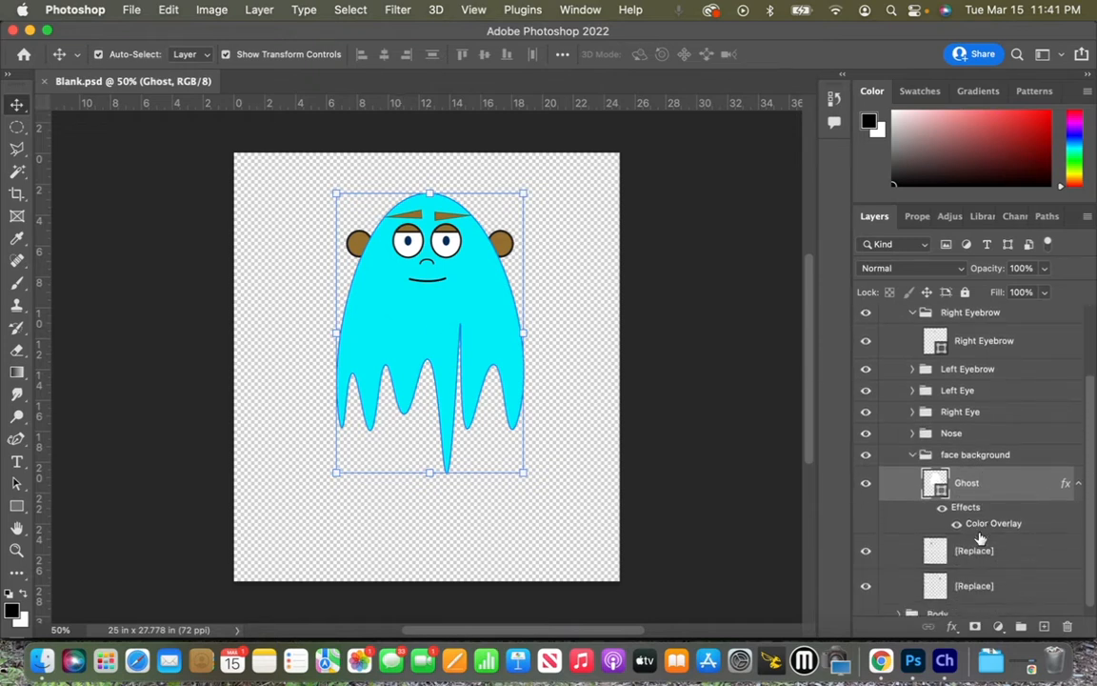
pyautogui.doubleClick(1001, 488)
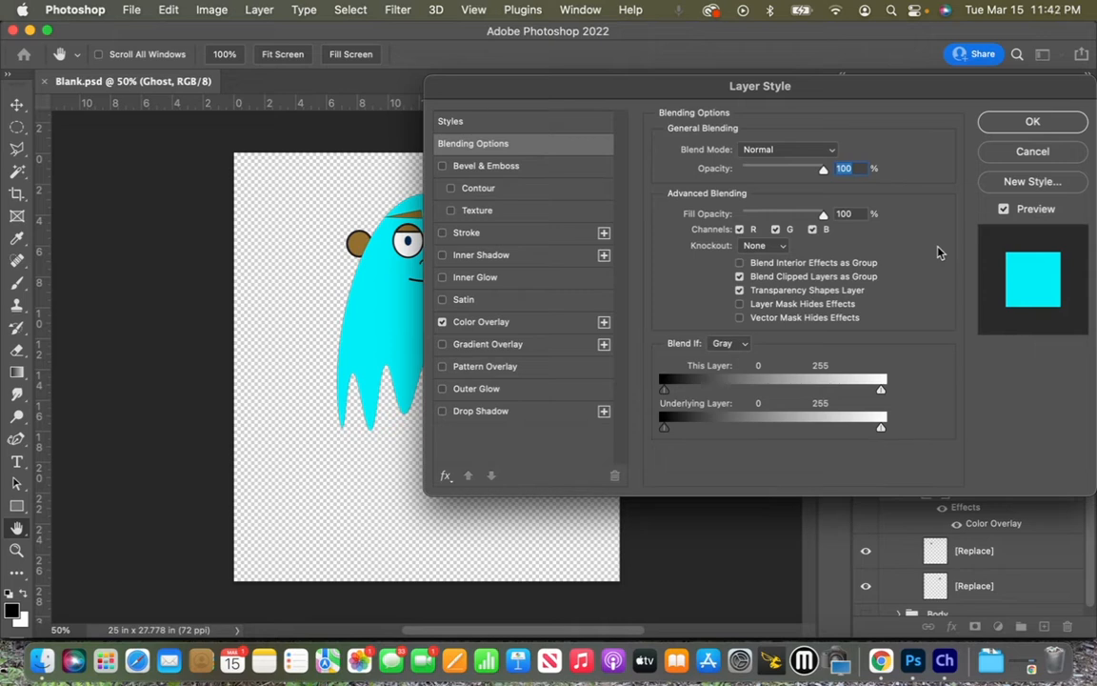
pyautogui.click(502, 235)
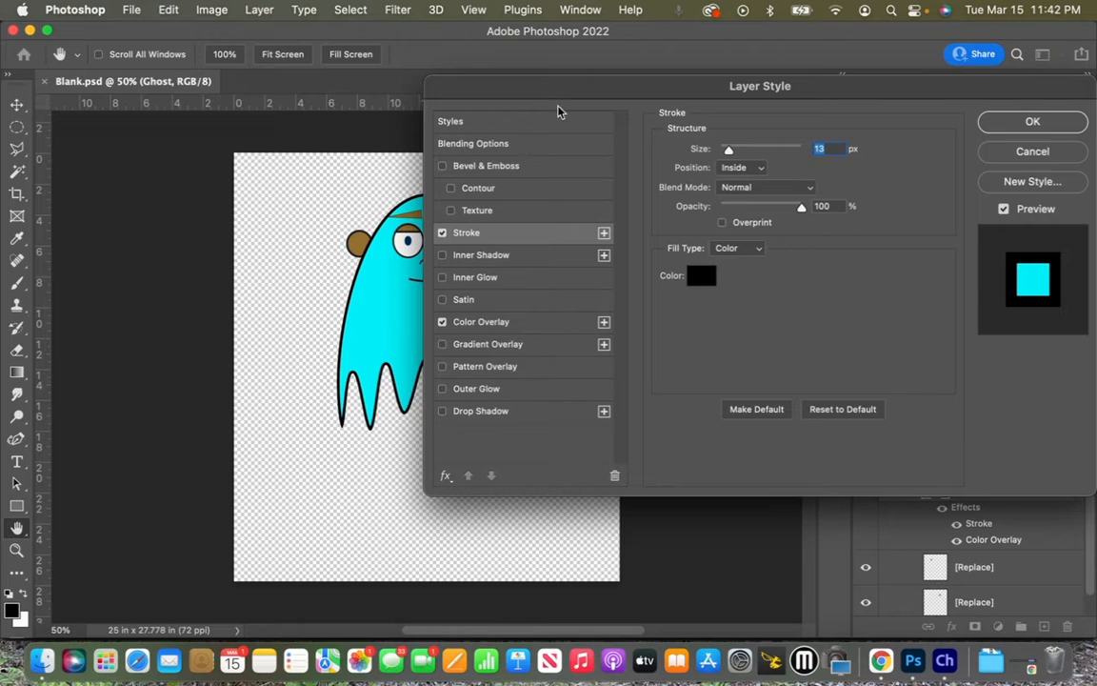
pyautogui.moveTo(624, 90); pyautogui.dragTo(695, 96)
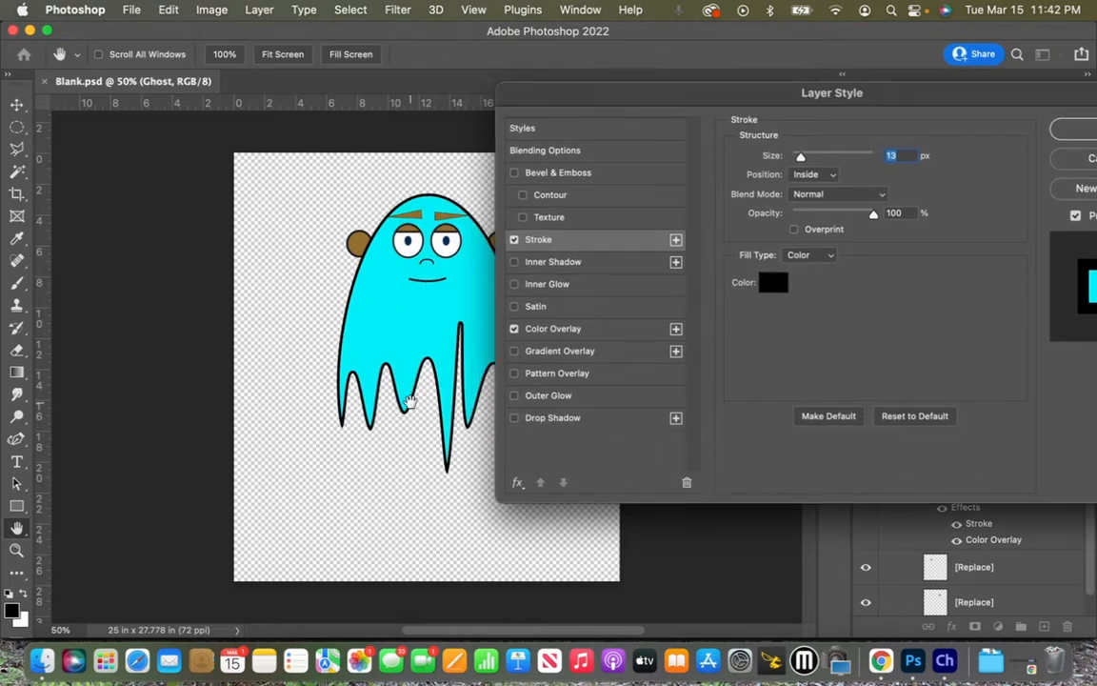
# - Set the ghost's stroke position to Outside and its size to 24 px, apply the layer style and deselect the layer
pyautogui.moveTo(800, 156); pyautogui.dragTo(813, 161)
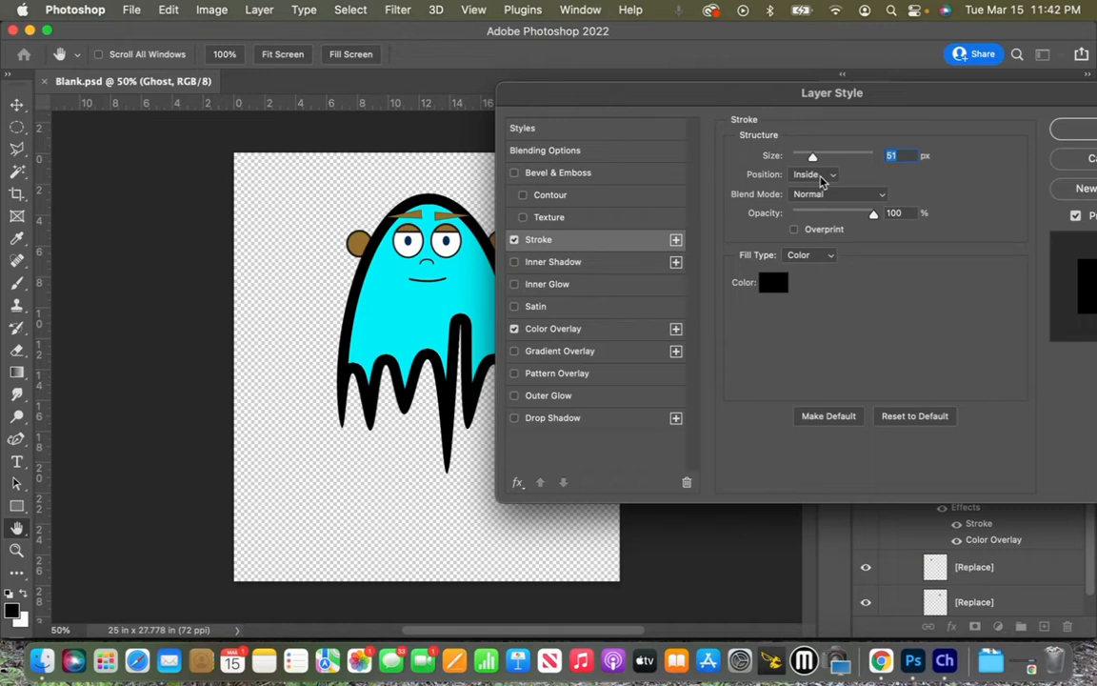
pyautogui.click(821, 177)
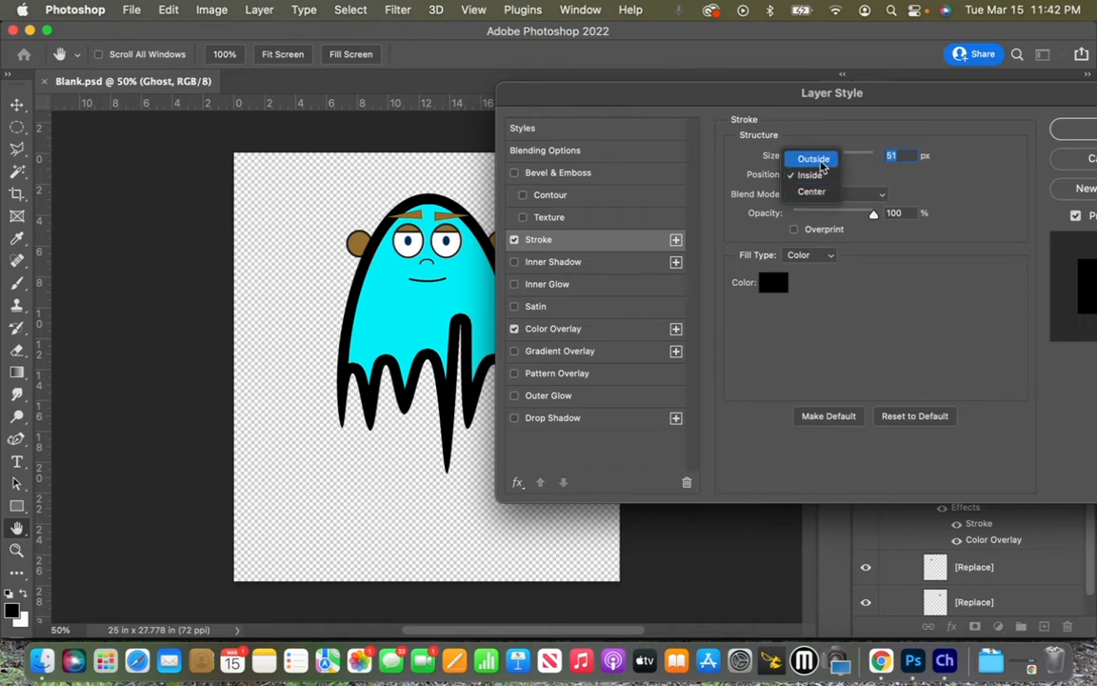
pyautogui.click(819, 159)
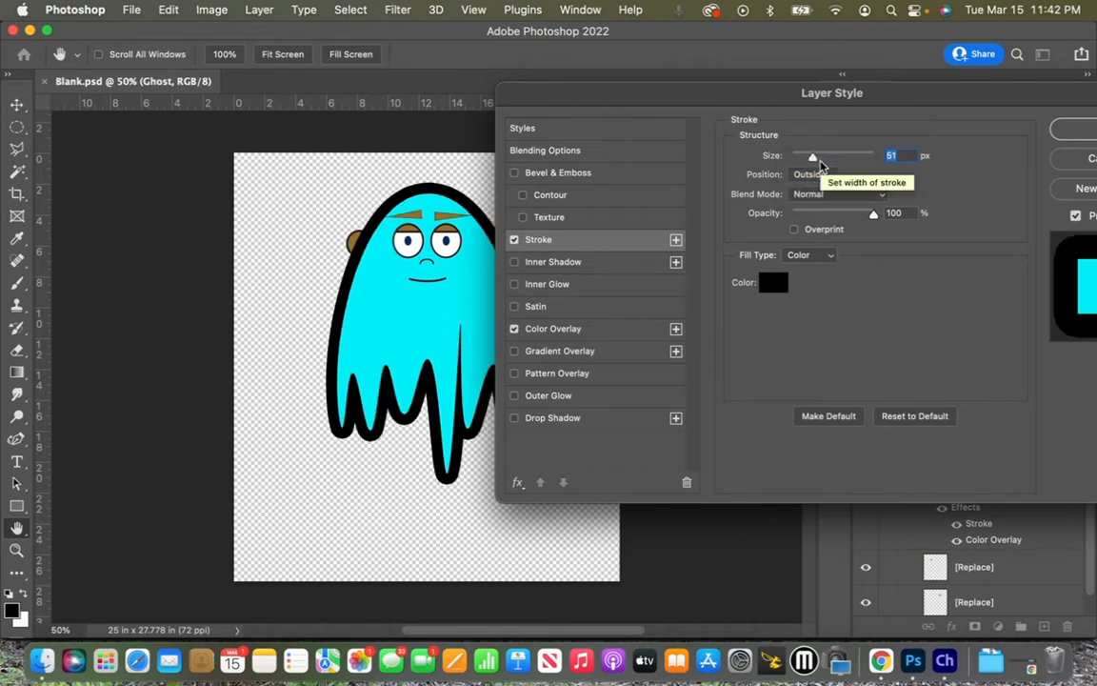
pyautogui.moveTo(820, 164); pyautogui.dragTo(805, 166)
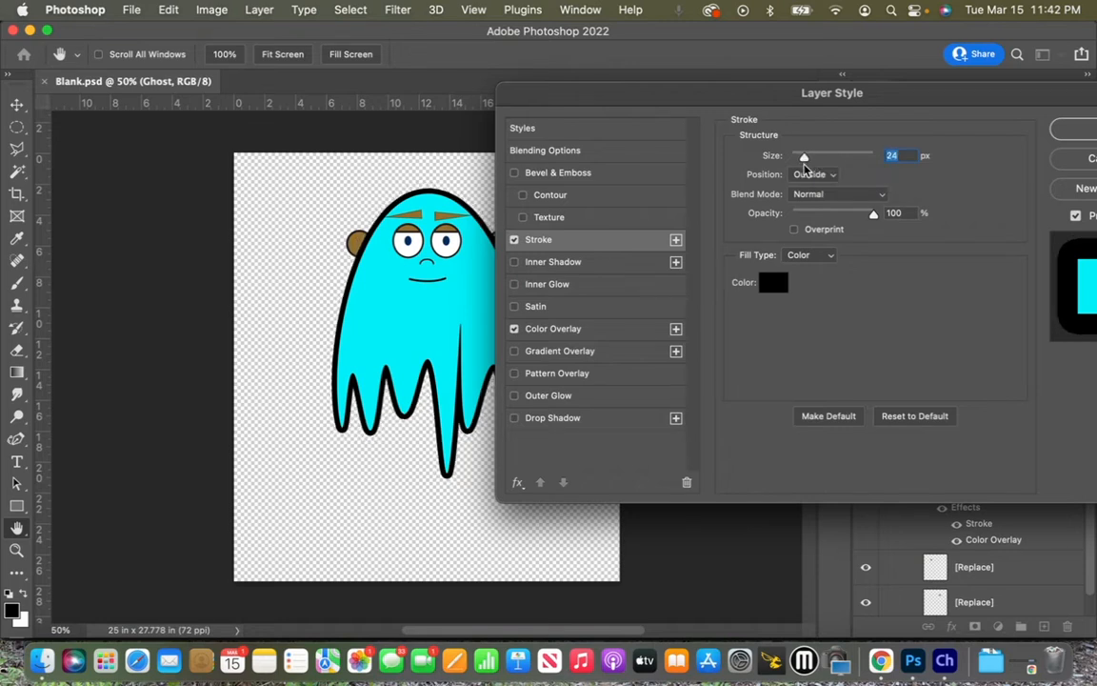
pyautogui.click(1077, 135)
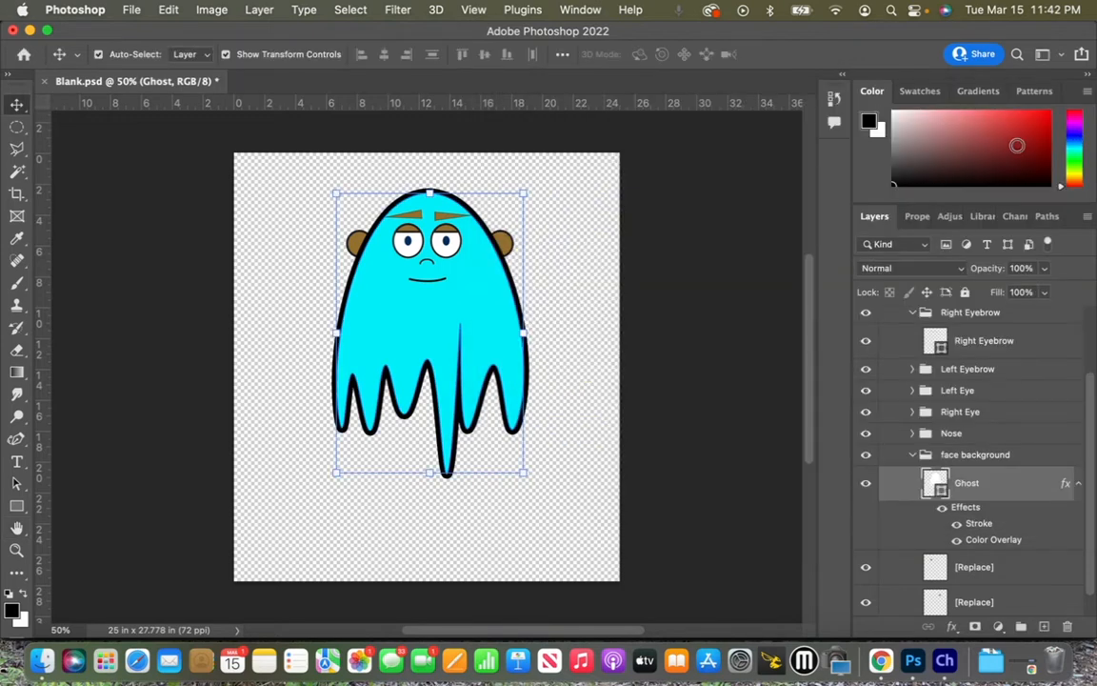
pyautogui.click(757, 340)
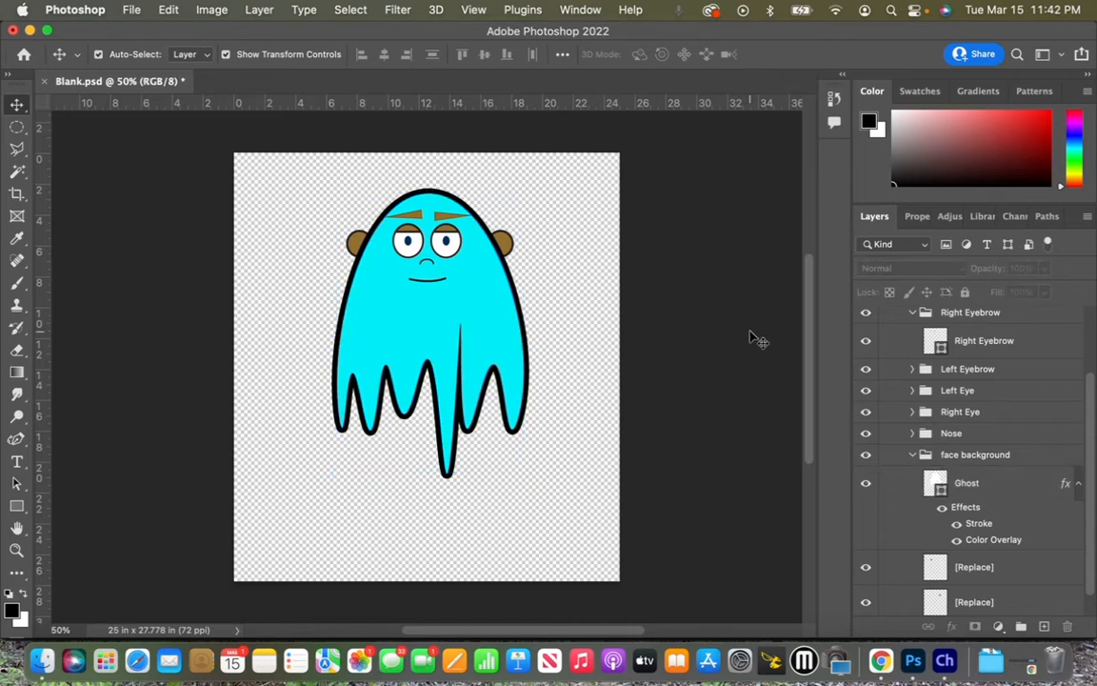
# - Rename the [Replace] layer of the ear on the right side of the face as Left Ear, and toggle its visibility to identify it
pyautogui.click(517, 252)
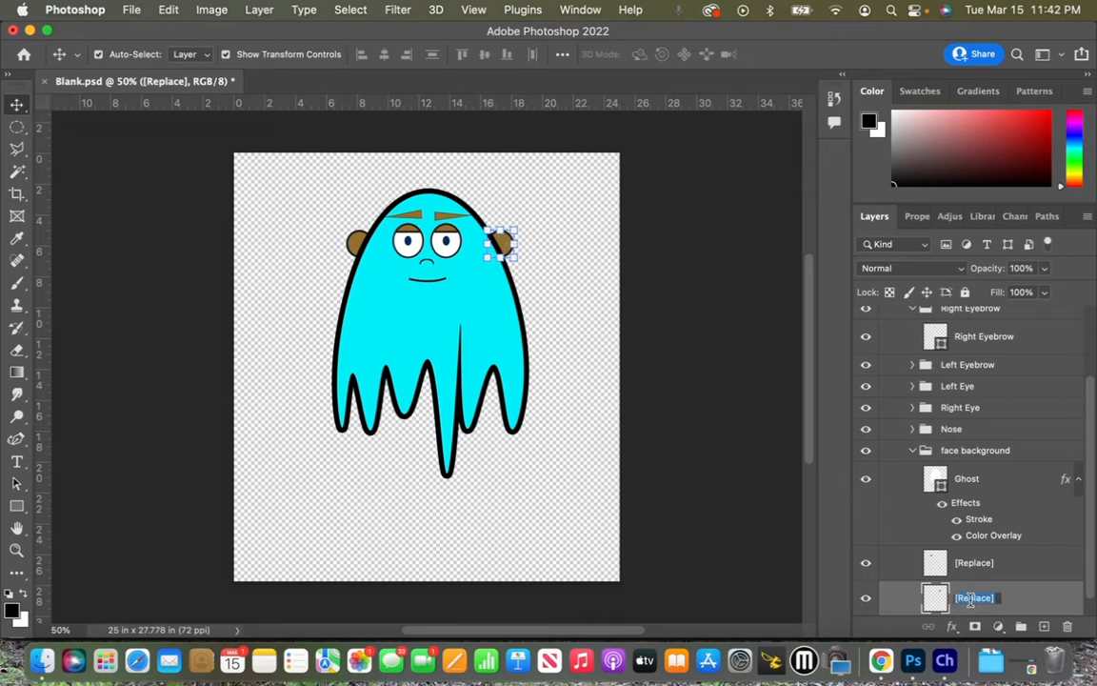
pyautogui.write('Left Ear')
pyautogui.press('Return')
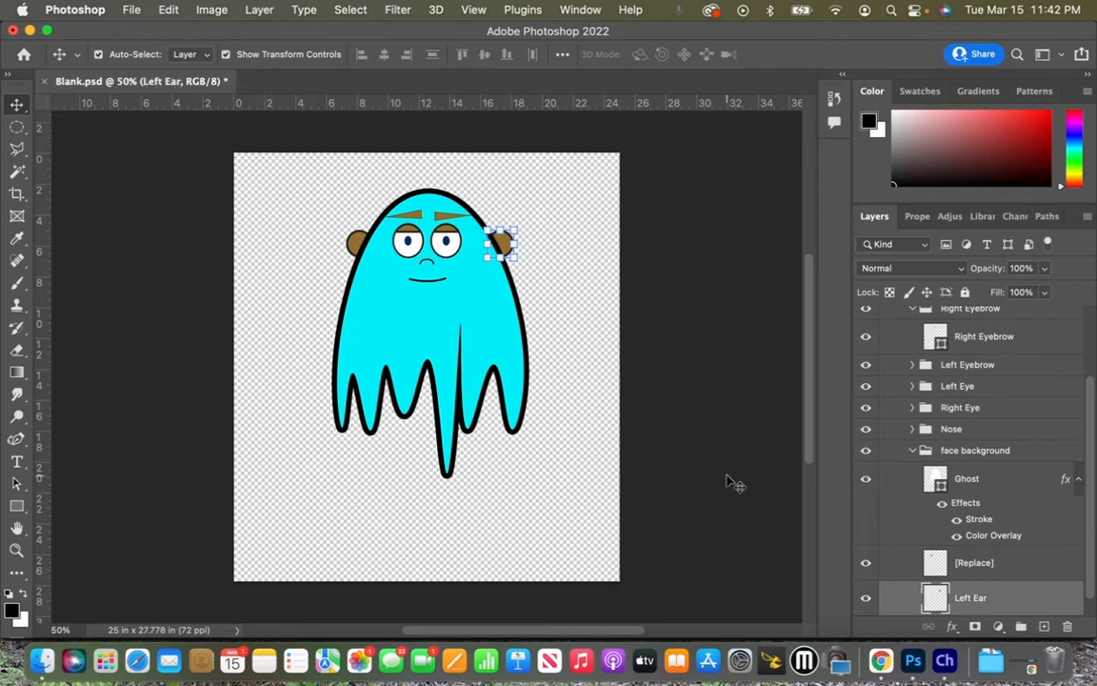
pyautogui.scroll(-1, 936, 523)
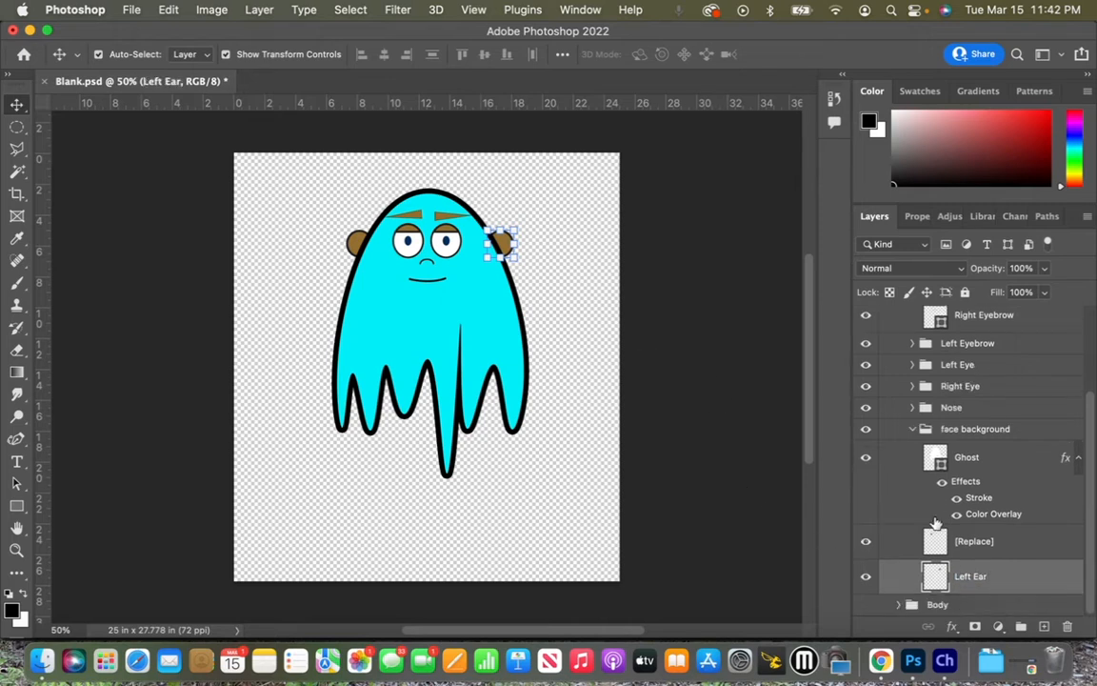
pyautogui.click(866, 577)
pyautogui.click(867, 577)
pyautogui.doubleClick(1039, 580)
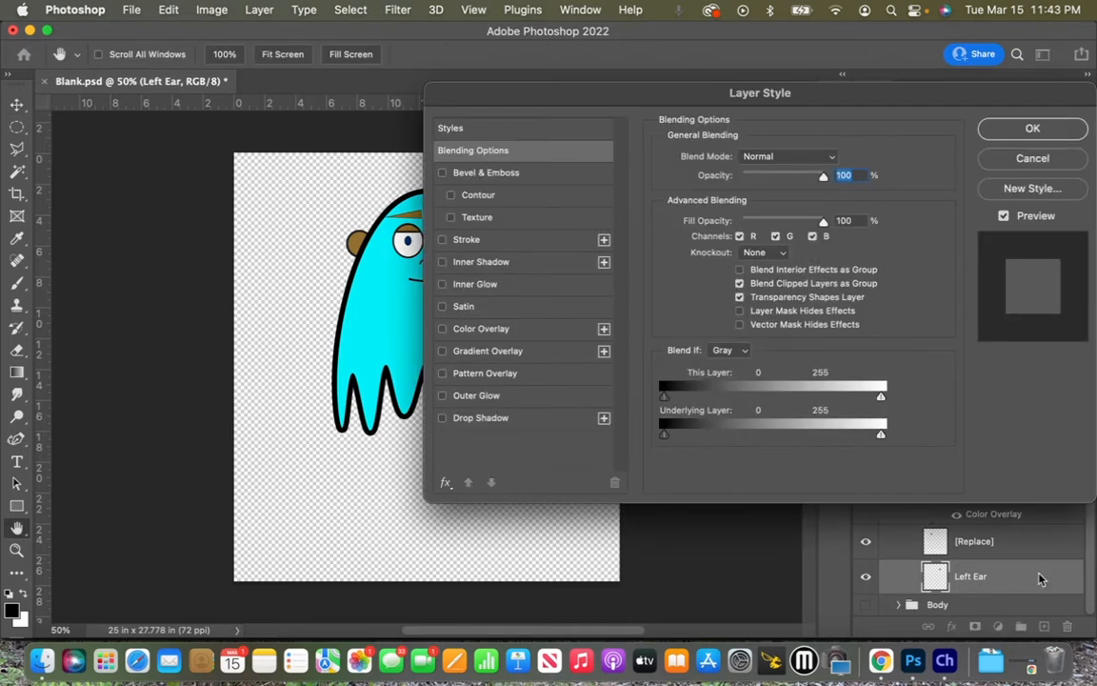
pyautogui.click(527, 329)
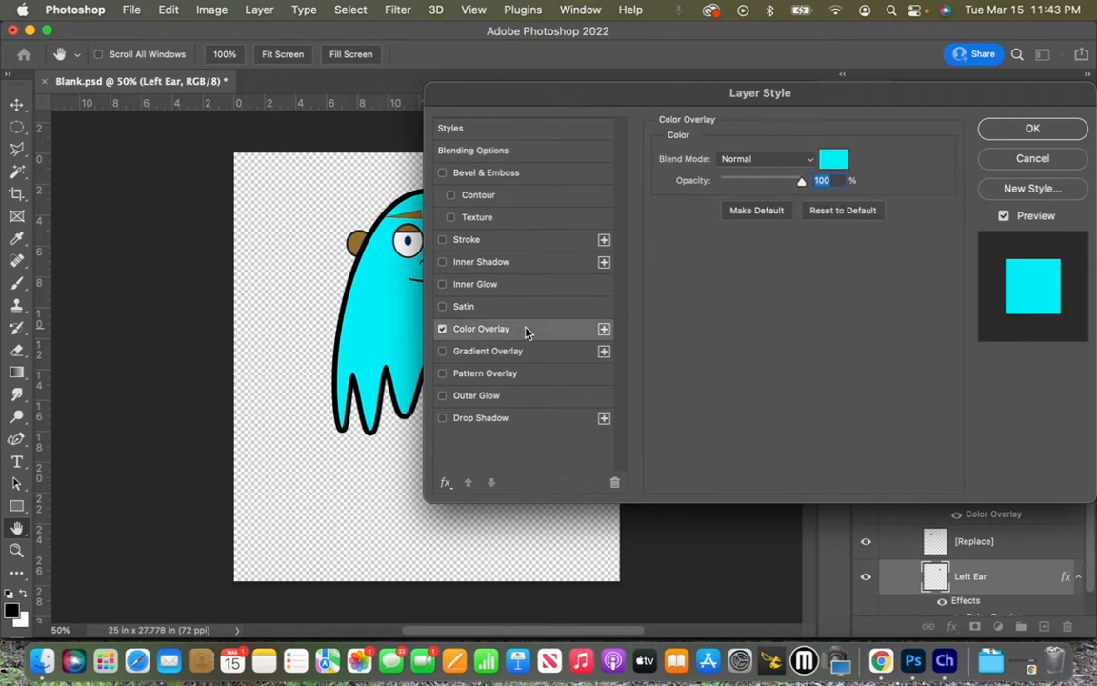
pyautogui.moveTo(681, 93); pyautogui.dragTo(767, 104)
pyautogui.click(960, 162)
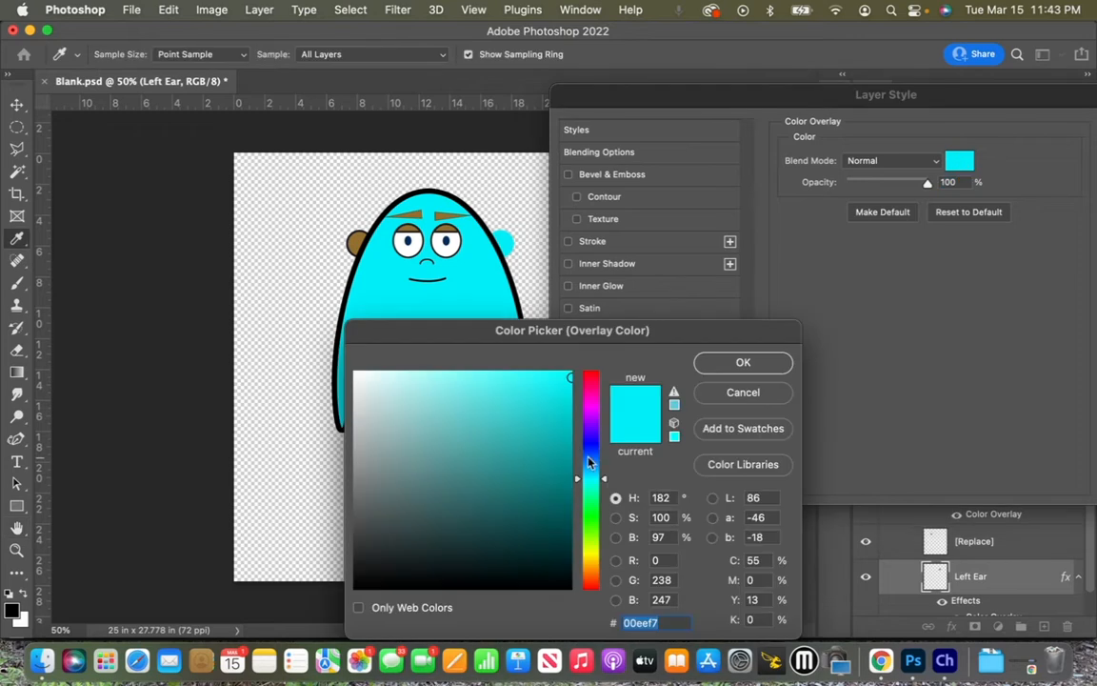
pyautogui.moveTo(559, 403)
pyautogui.mouseDown()
pyautogui.moveTo(563, 381)
pyautogui.moveTo(562, 415)
pyautogui.mouseUp()
pyautogui.click(742, 363)
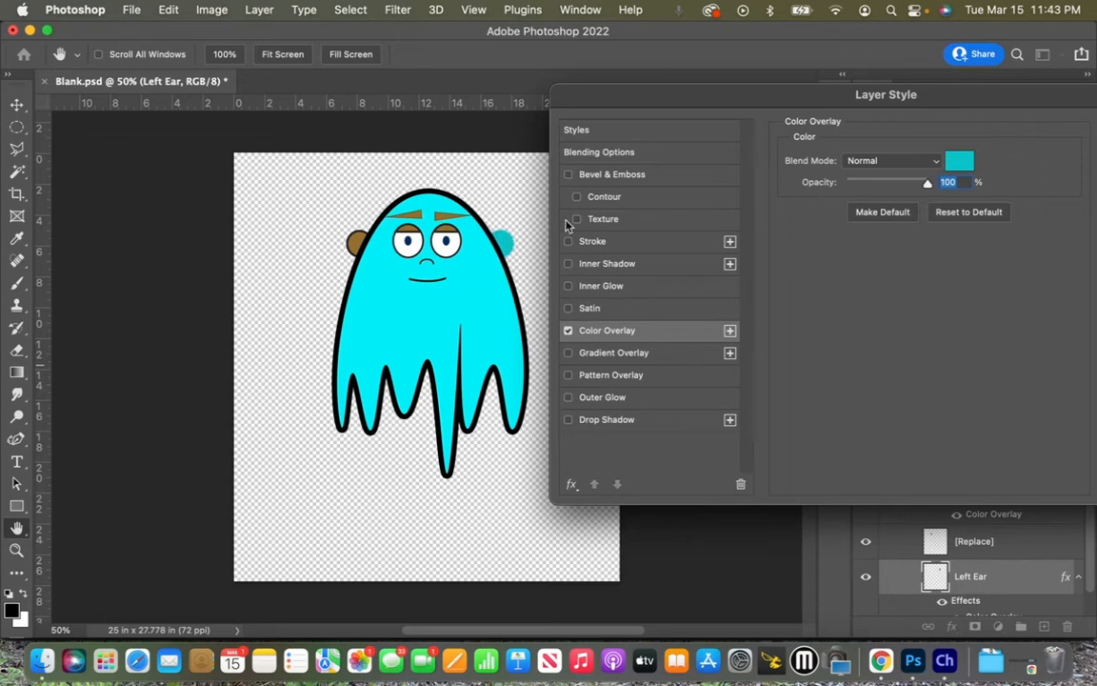
pyautogui.click(618, 244)
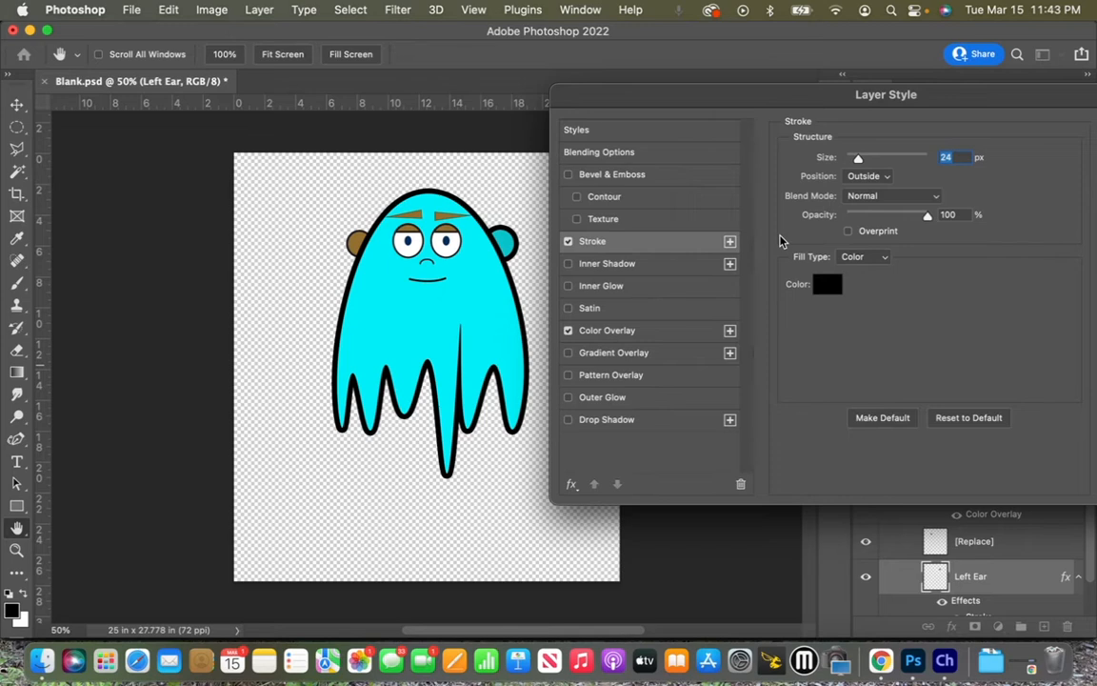
pyautogui.moveTo(741, 91); pyautogui.dragTo(589, 136)
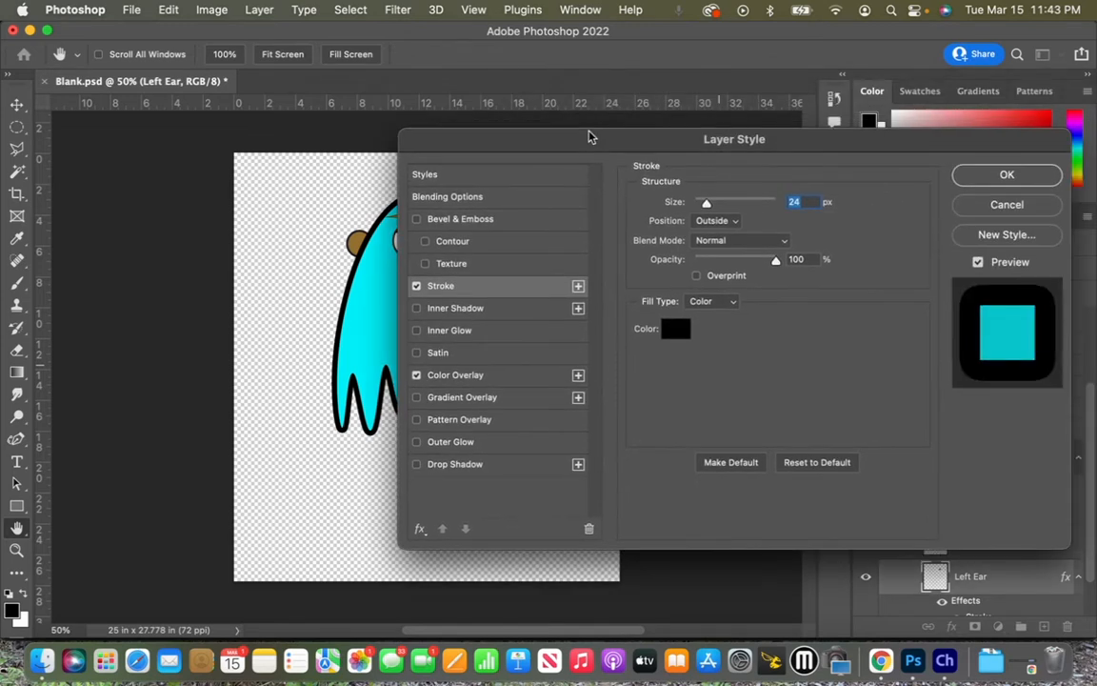
pyautogui.click(1002, 208)
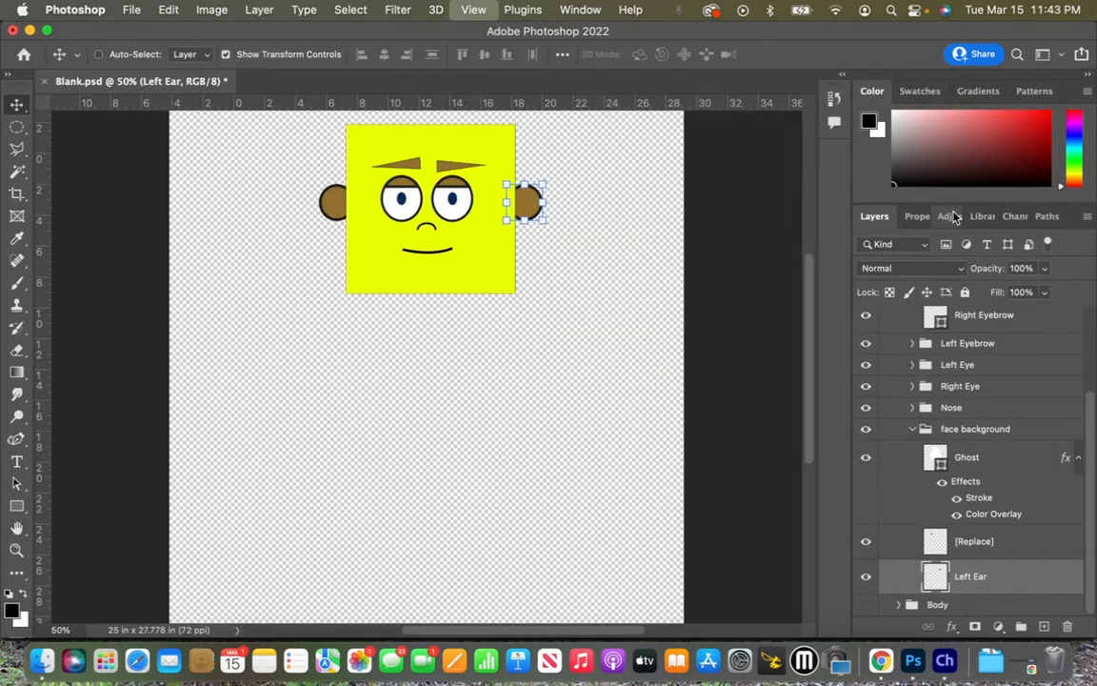
# - Select the brown interior of the ear on the Left Ear layer with the Magic Wand
pyautogui.press('super+equal')
pyautogui.press('super+equal')
pyautogui.press('super+equal')
pyautogui.press('super+equal')
pyautogui.scroll(10, 673, 299)
pyautogui.hscroll(10, 674, 299)
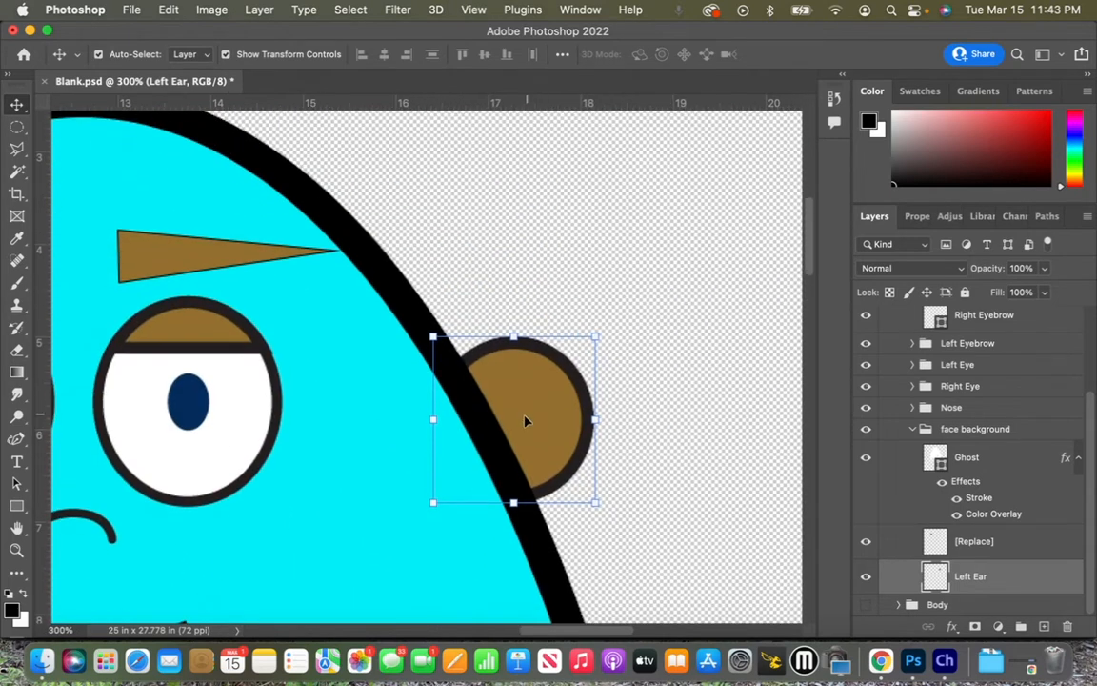
pyautogui.press('w')
pyautogui.click(529, 424)
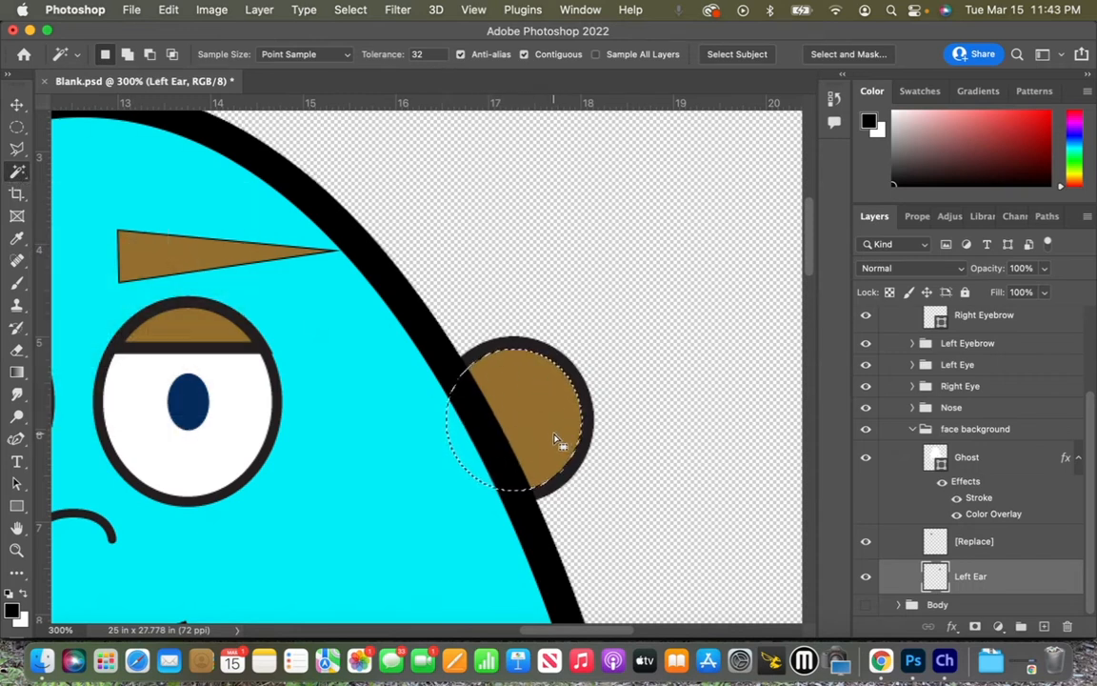
# - Sample the ghost's cyan, darken it to teal, paint the selected ear interior with an 80 px brush, and clear the selection
pyautogui.press('i')
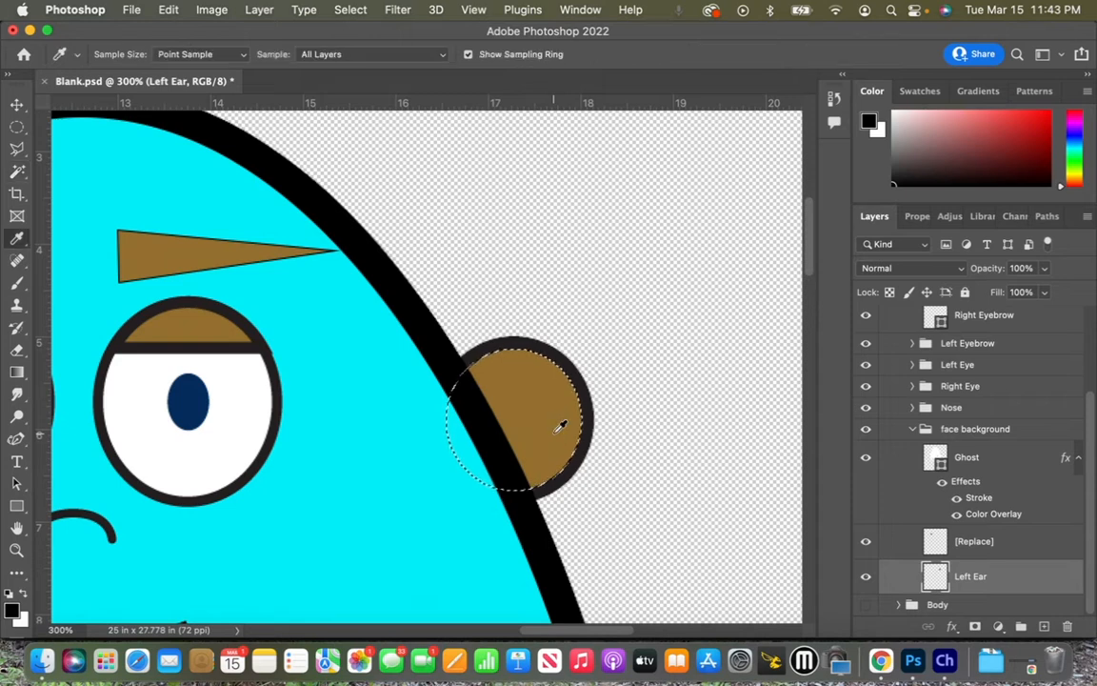
pyautogui.click(338, 389)
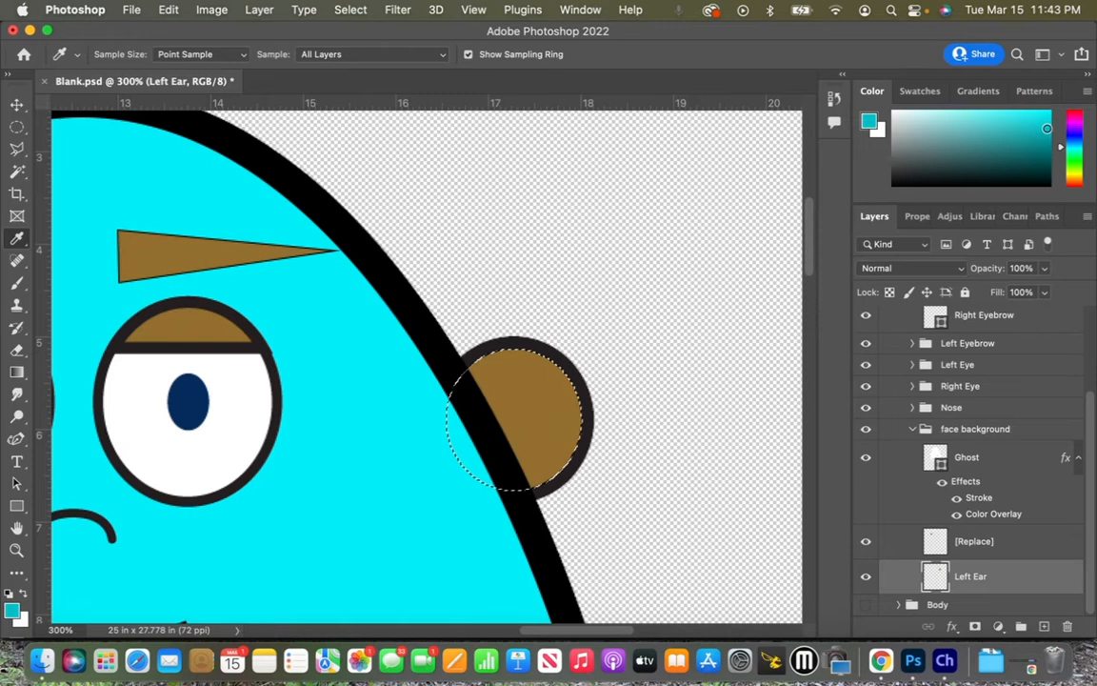
pyautogui.press('b')
pyautogui.press(']')
pyautogui.press(']')
pyautogui.press(']')
pyautogui.press(']')
pyautogui.press(']')
pyautogui.press(']')
pyautogui.moveTo(526, 416)
pyautogui.mouseDown()
pyautogui.moveTo(522, 428)
pyautogui.moveTo(483, 413)
pyautogui.mouseUp()
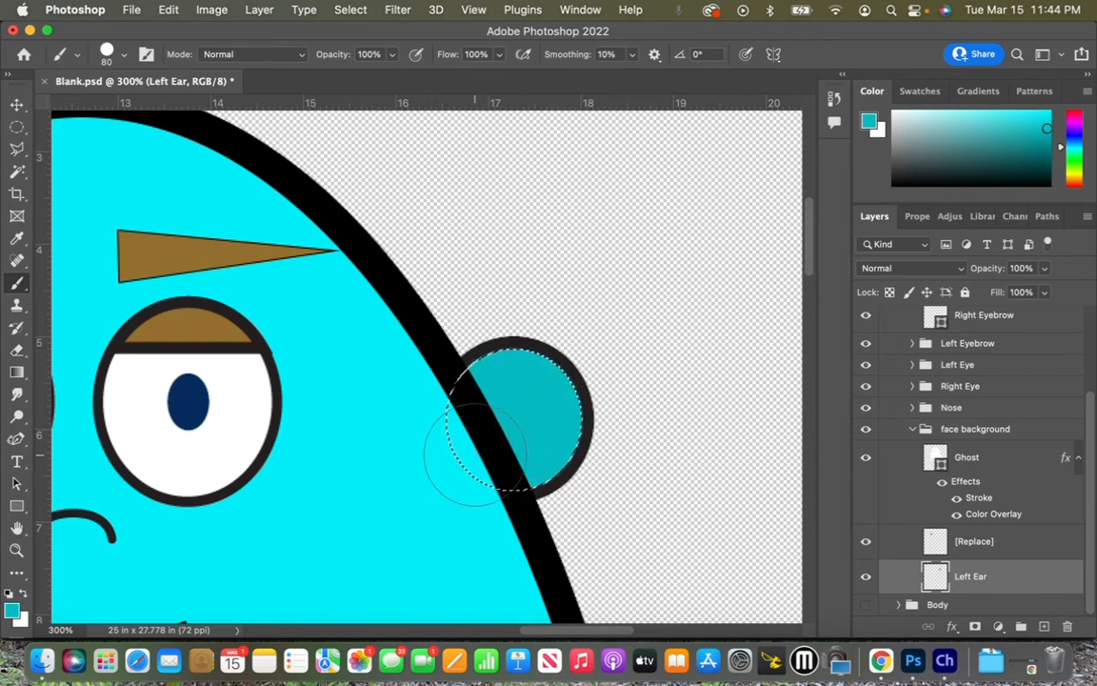
pyautogui.press('super+d')
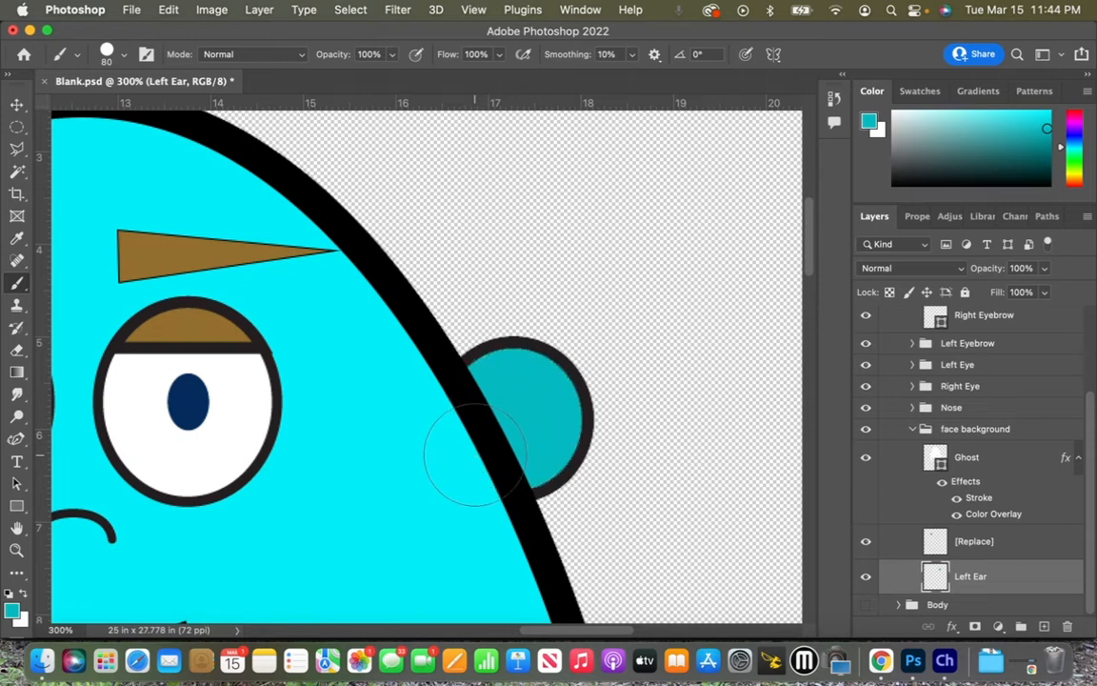
# - Select the brown interior of the opposite ear on the [Replace] layer, paint it with the same teal, and clear the selection
pyautogui.press('v')
pyautogui.hscroll(-10, 478, 458)
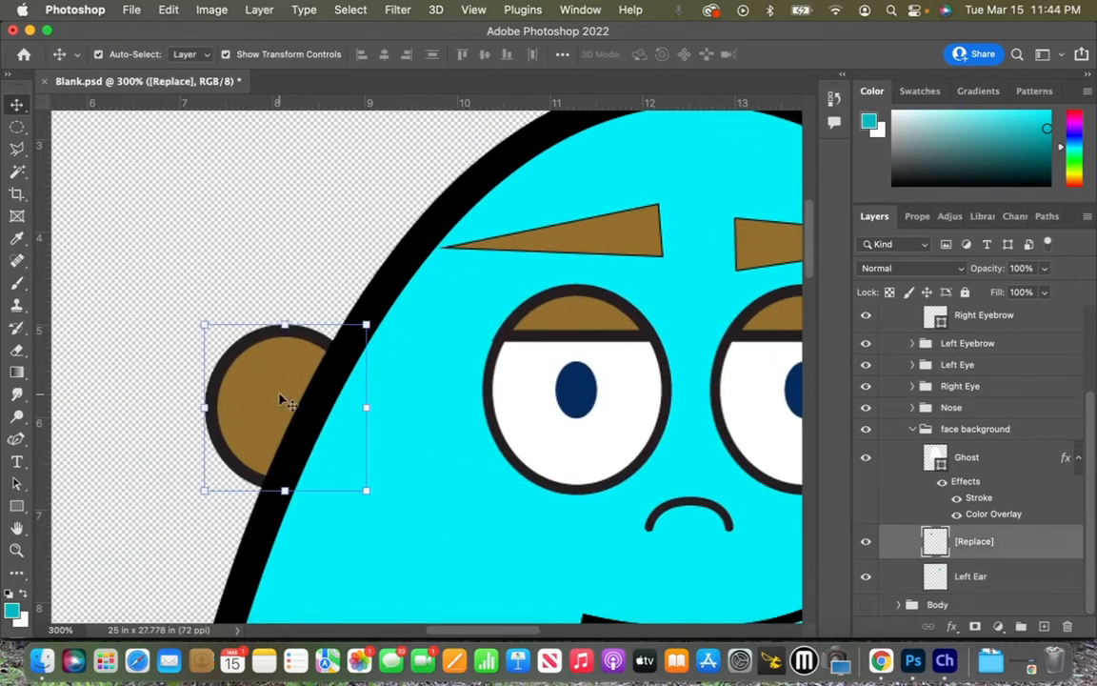
pyautogui.press('w')
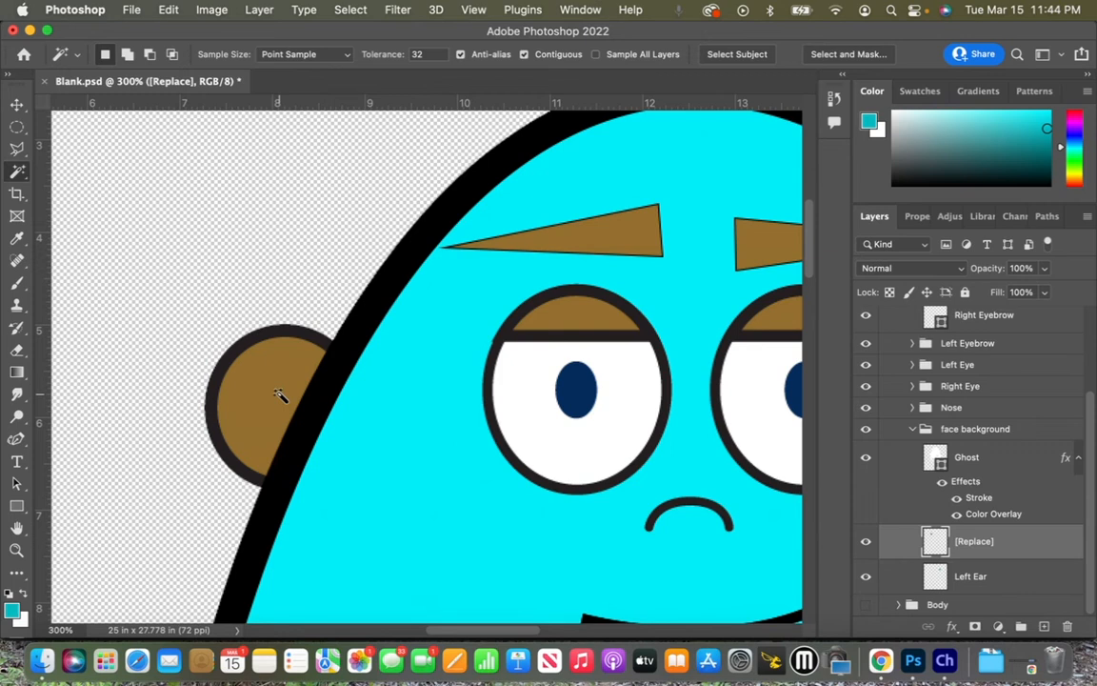
pyautogui.click(282, 398)
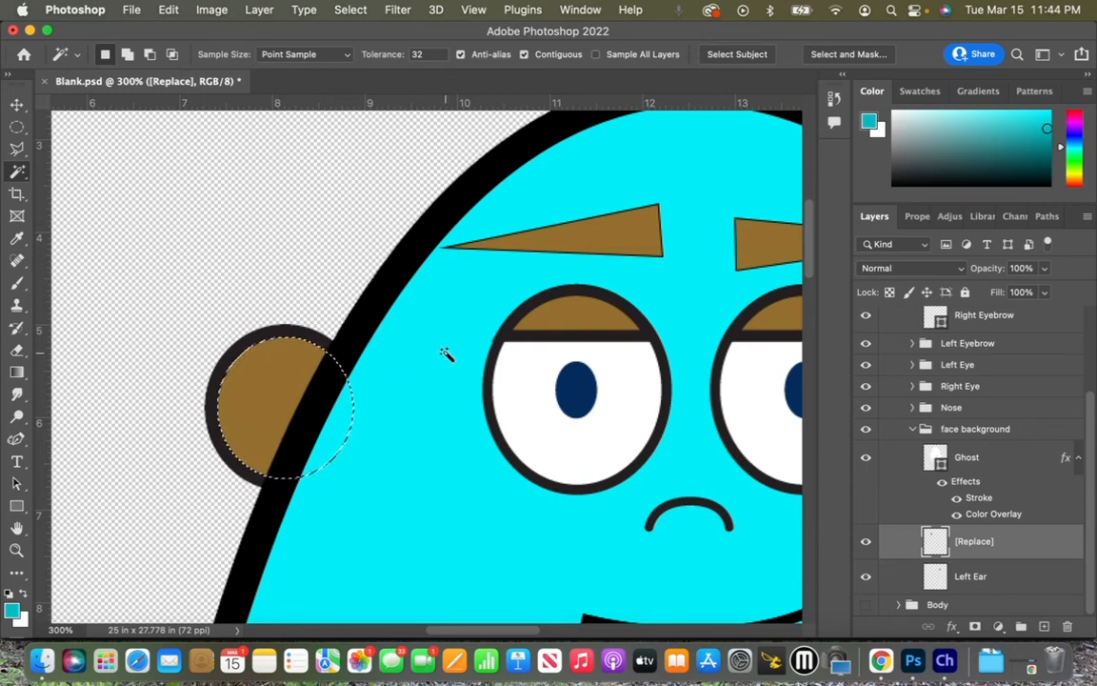
pyautogui.press('b')
pyautogui.moveTo(265, 445)
pyautogui.mouseDown()
pyautogui.moveTo(257, 433)
pyautogui.moveTo(291, 386)
pyautogui.mouseUp()
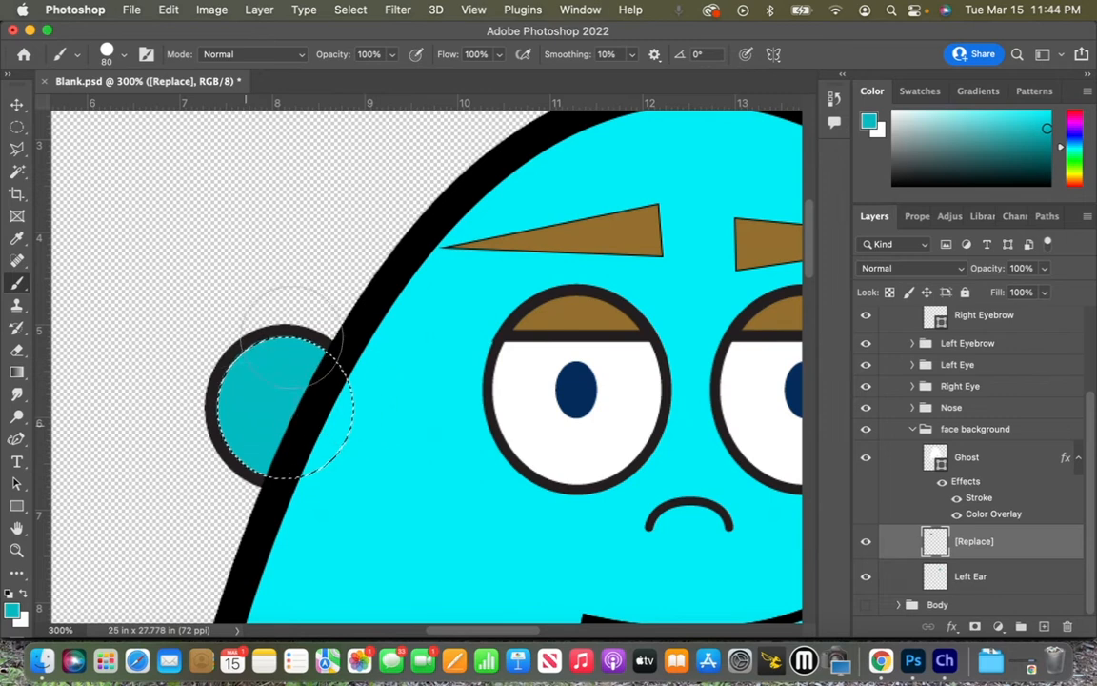
pyautogui.press('super+d')
pyautogui.press('super+0')
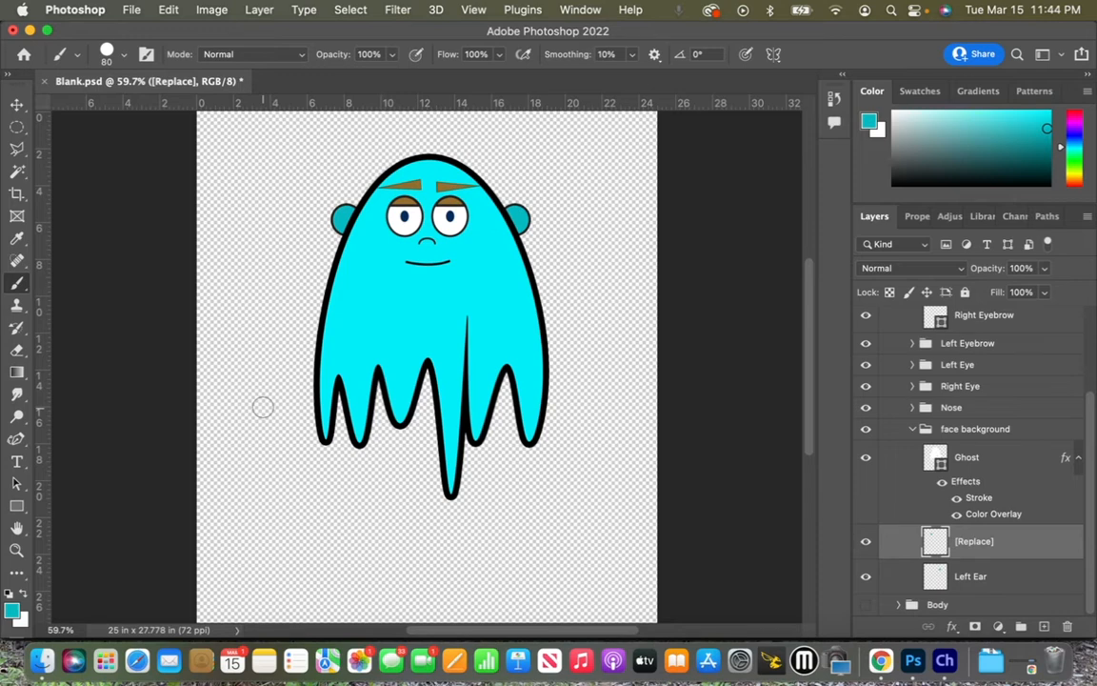
# - Select the brown interior of the Right Eye's Lid layer with the Magic Wand
pyautogui.press('super+equal')
pyautogui.press('super+equal')
pyautogui.press('super+equal')
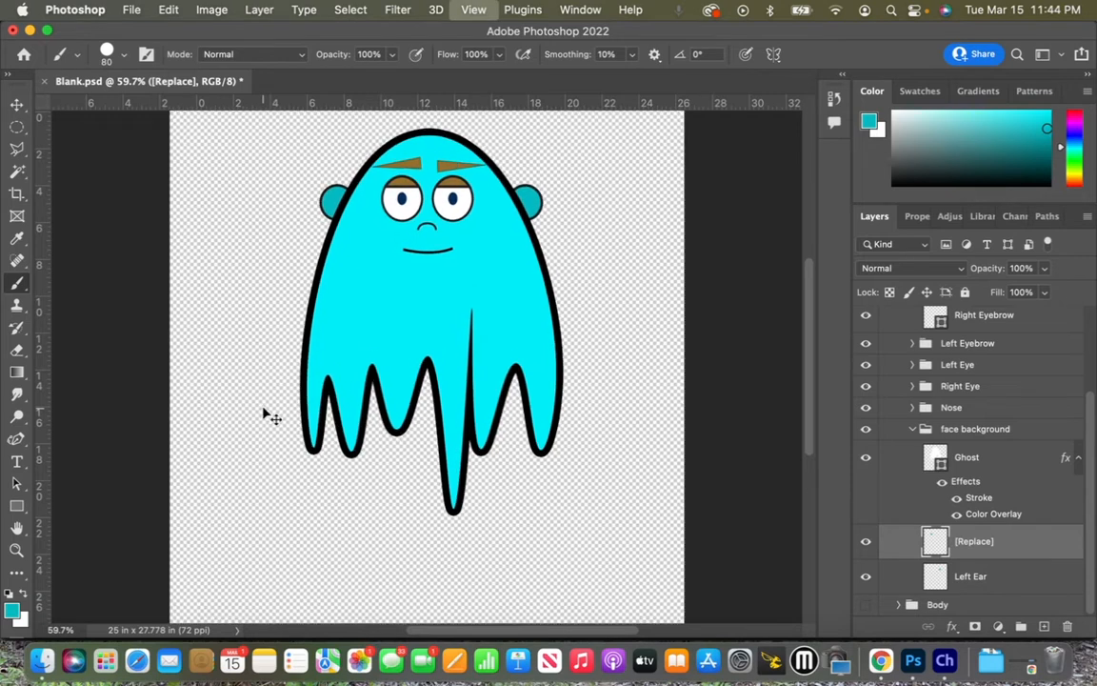
pyautogui.press('v')
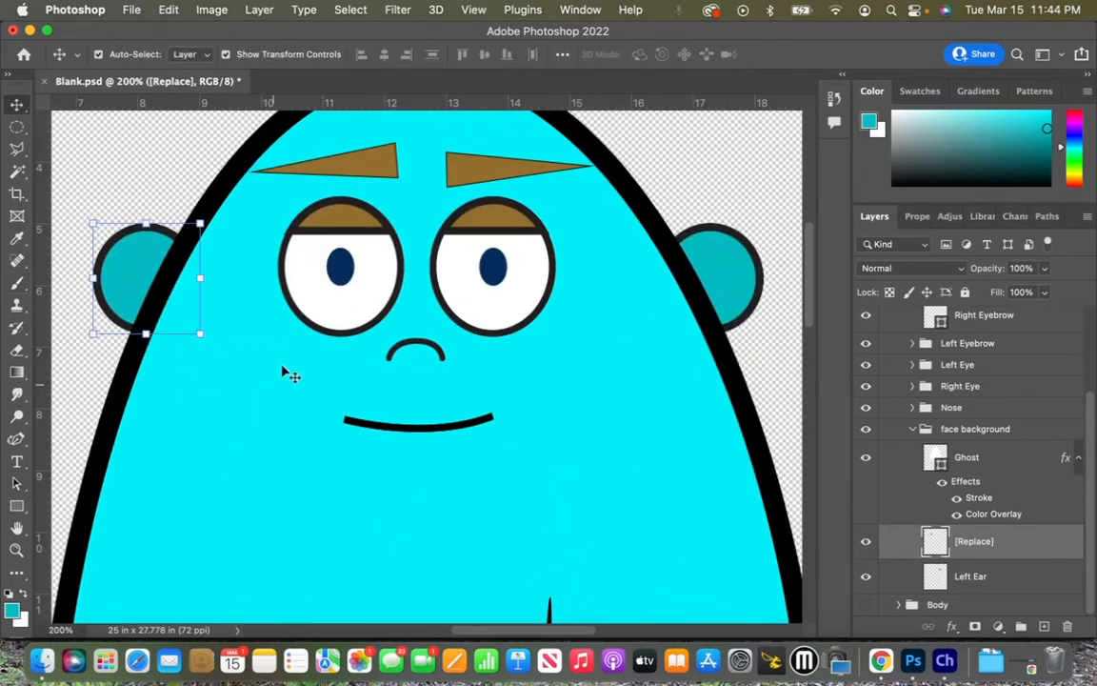
pyautogui.click(345, 223)
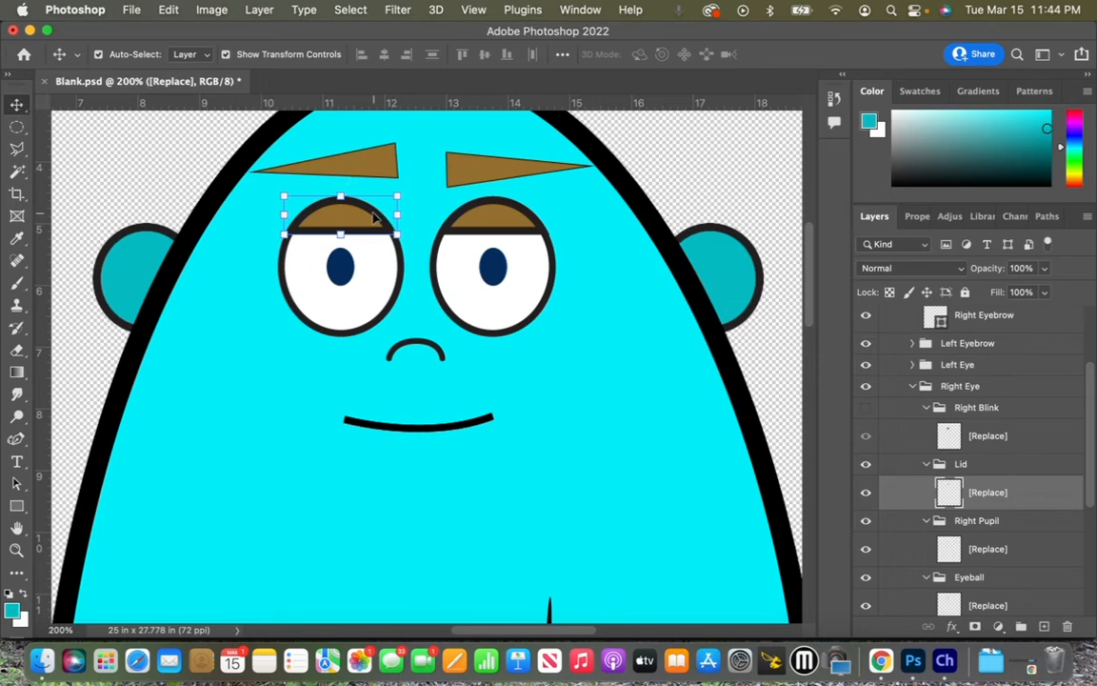
pyautogui.press('w')
pyautogui.click(342, 223)
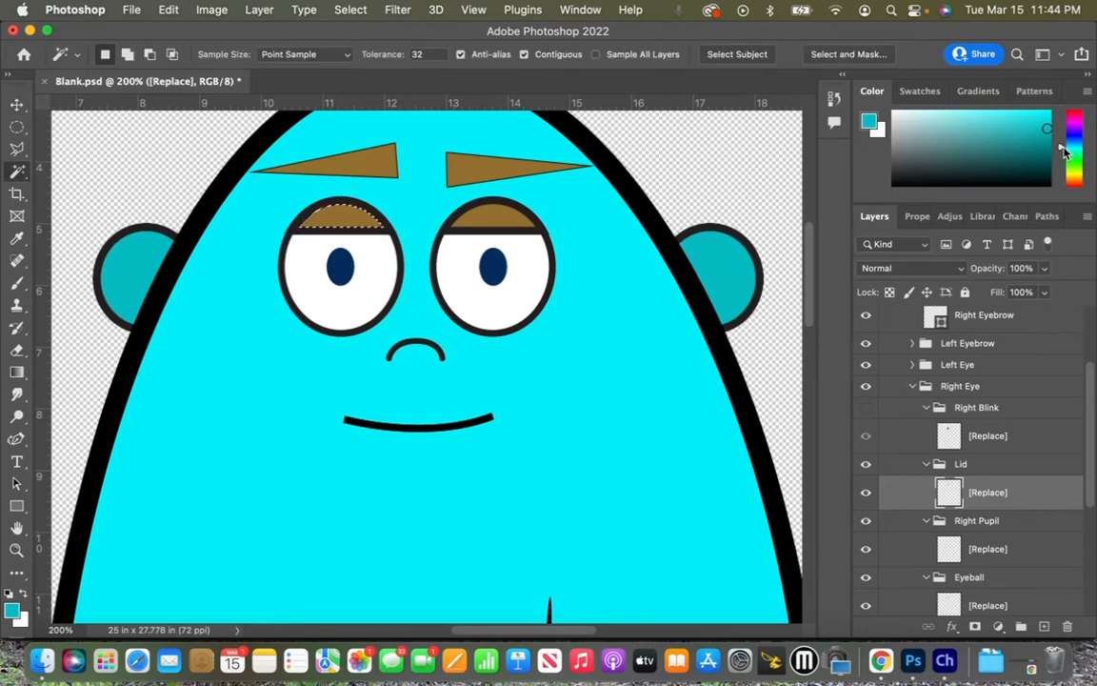
# - Change the foreground color to purple, paint the selected right eyelid with the 80 px brush, and clear the selection
pyautogui.moveTo(1065, 151); pyautogui.dragTo(1067, 132)
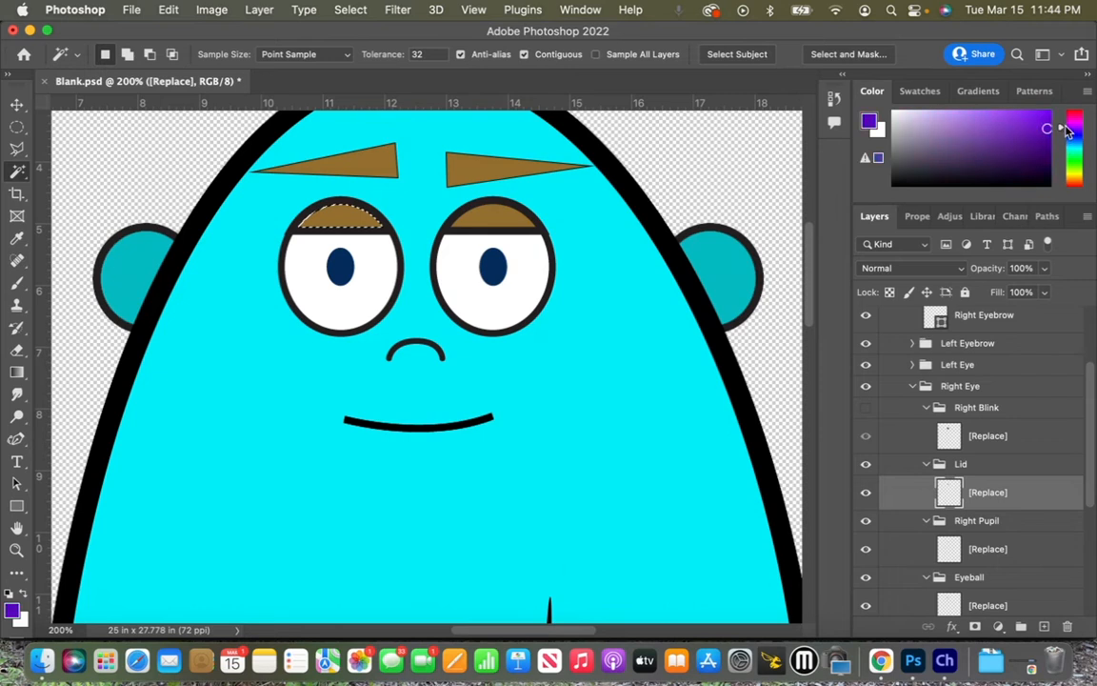
pyautogui.press('b')
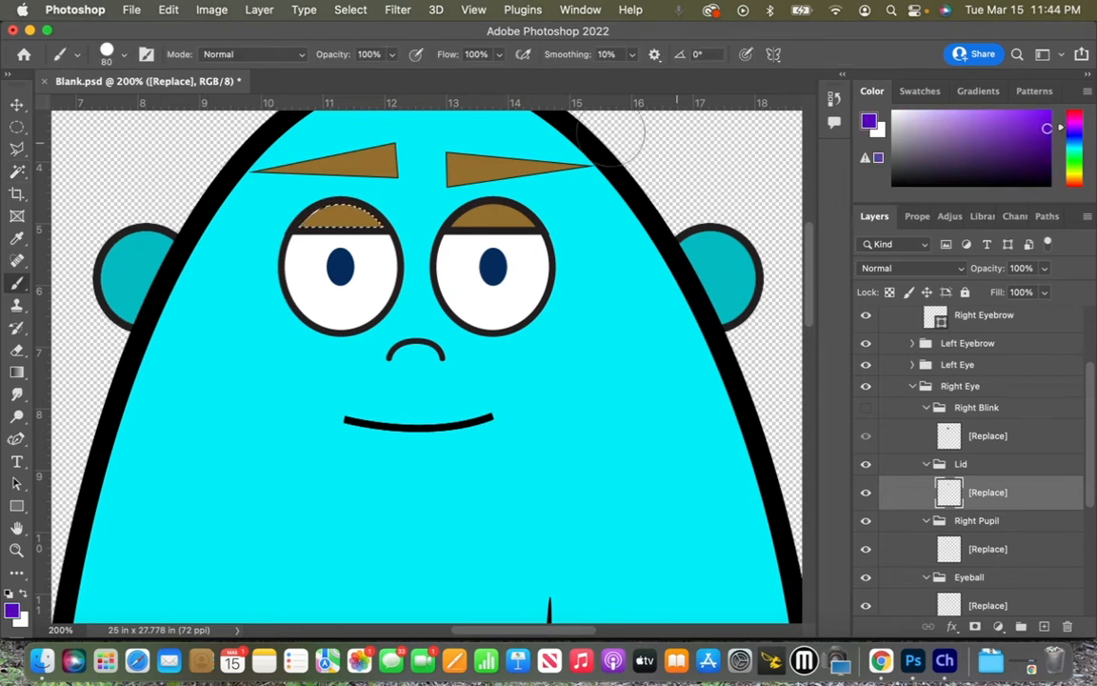
pyautogui.moveTo(312, 229); pyautogui.dragTo(385, 229)
pyautogui.press('super+d')
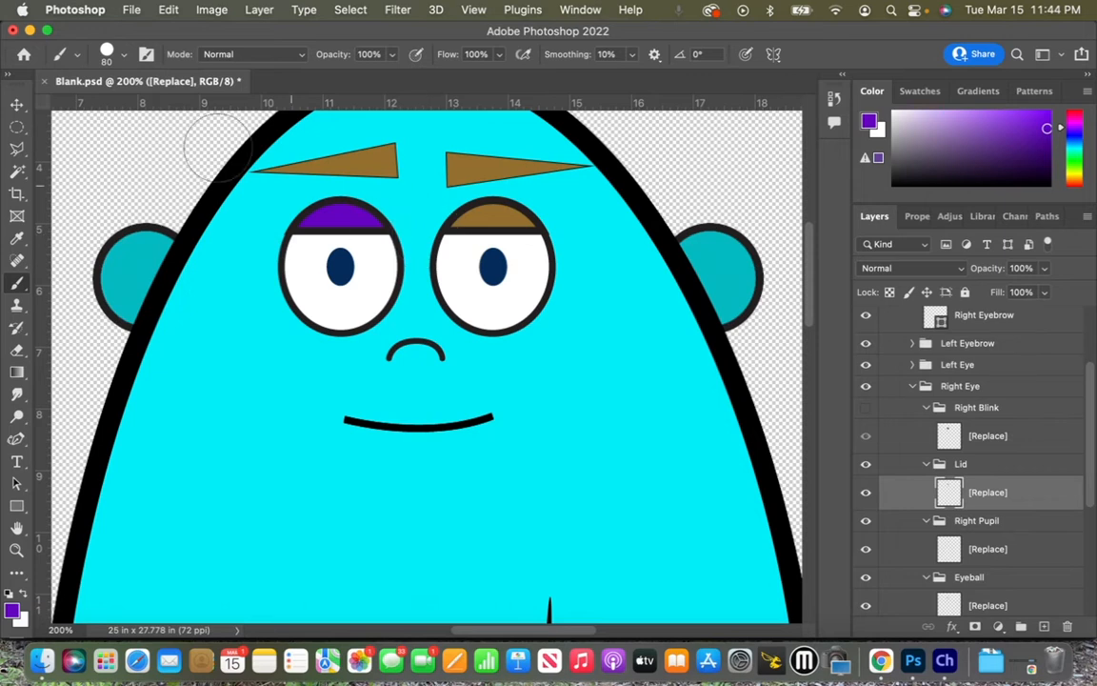
# - Select the brown interior of the Left Eye's Lid layer, paint it with the same purple, and clear the selection
pyautogui.press('v')
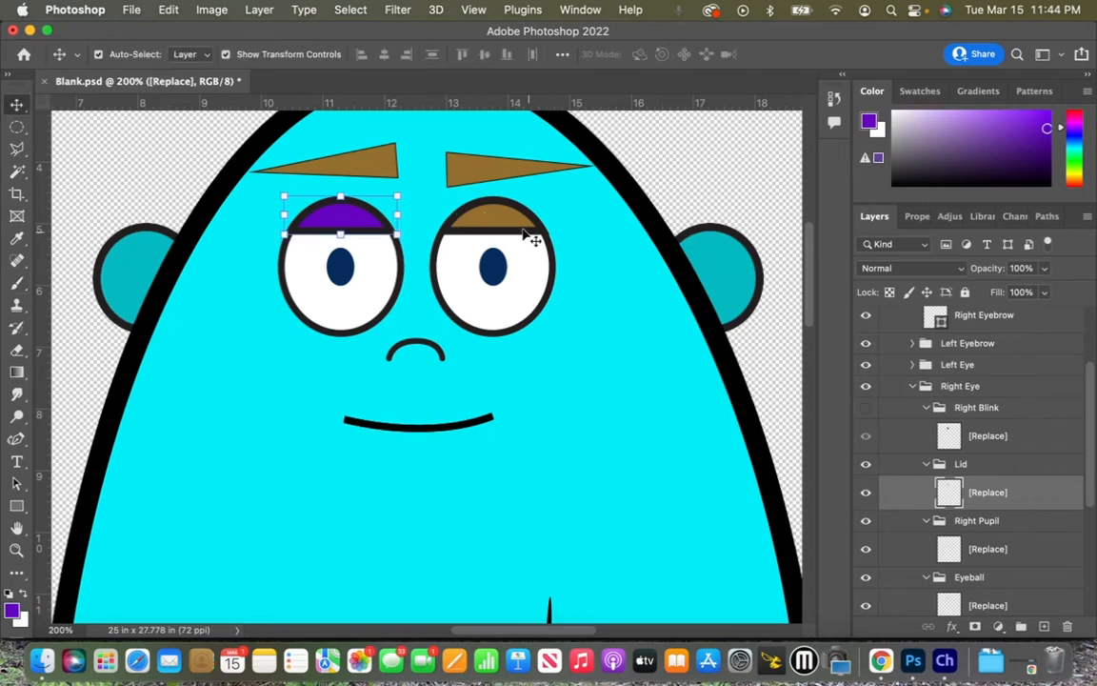
pyautogui.click(491, 219)
pyautogui.press('w')
pyautogui.click(492, 219)
pyautogui.press('b')
pyautogui.moveTo(448, 221); pyautogui.dragTo(535, 221)
pyautogui.press('super+d')
# - Select the Left Eyebrow shape and try to pick its brown fill with the Magic Wand
pyautogui.press('v')
pyautogui.click(477, 170)
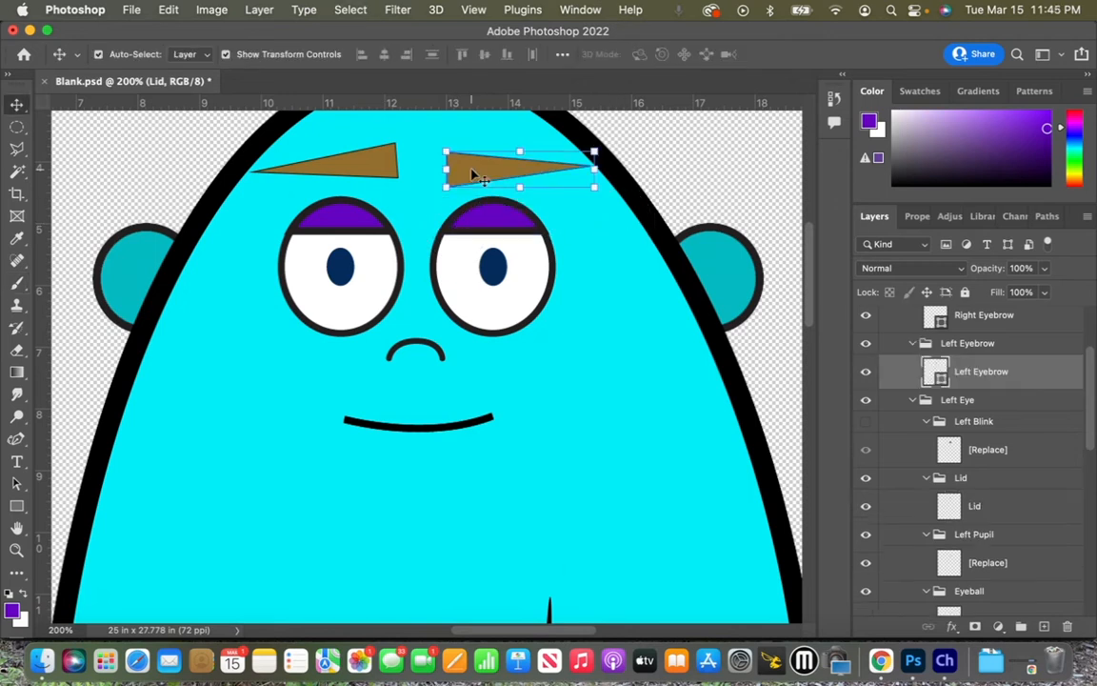
pyautogui.press('w')
pyautogui.press('v')
pyautogui.press('w')
pyautogui.click(470, 169)
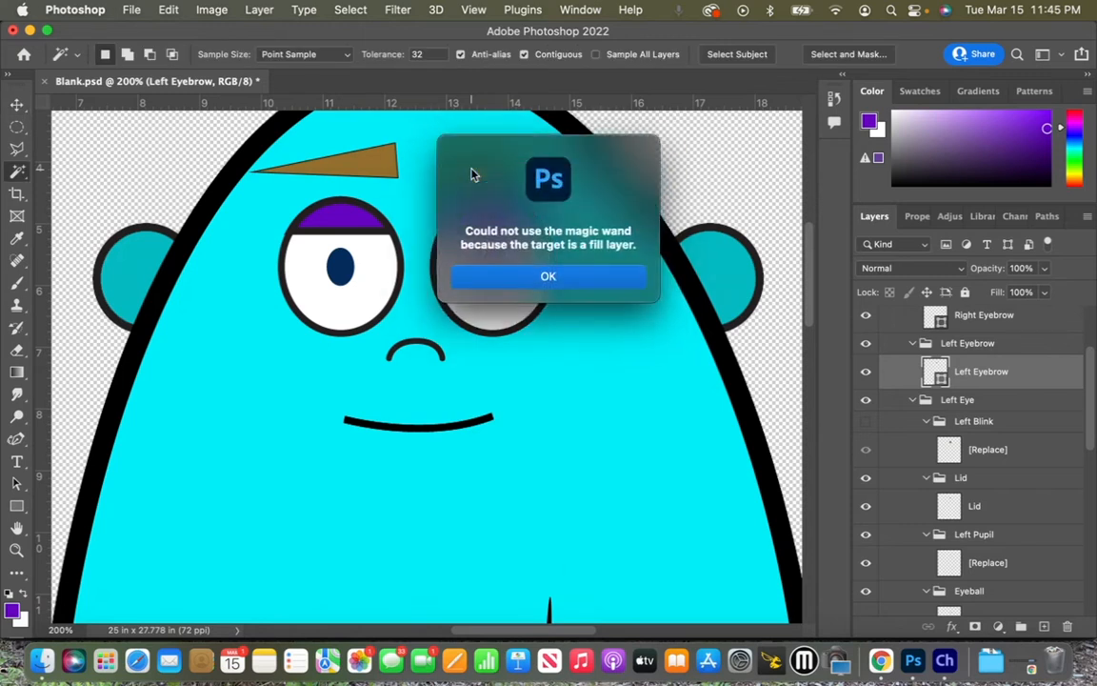
pyautogui.click(558, 278)
pyautogui.press('v')
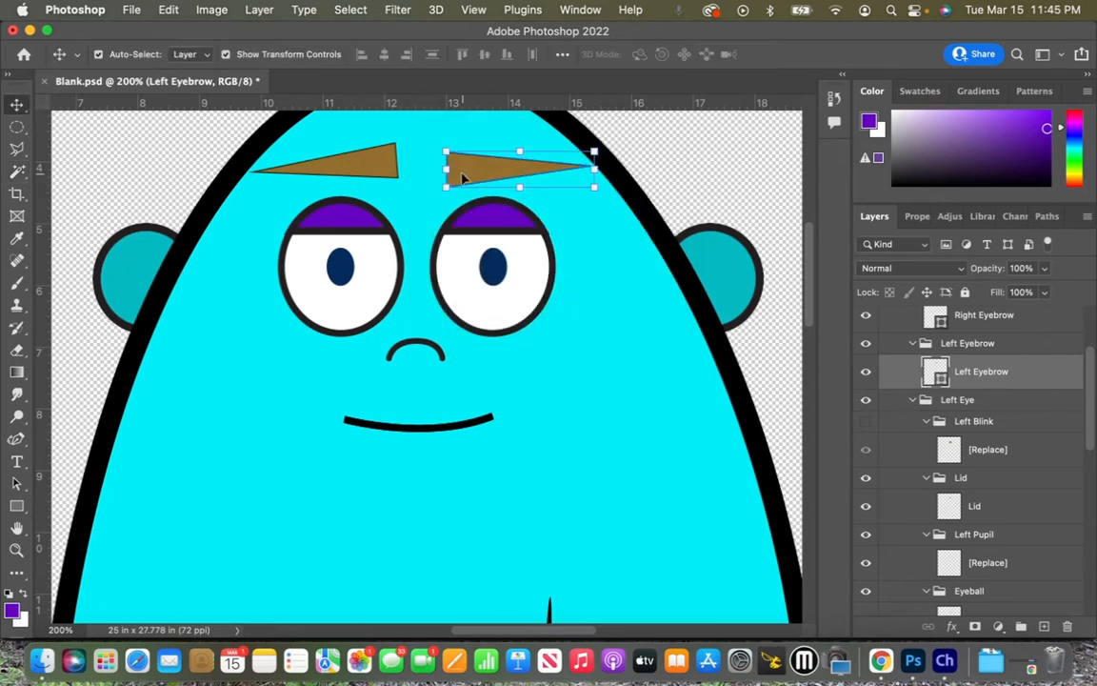
# - Set the Left Eyebrow shape's fill to black from the recently used colors, after trying white
pyautogui.click(920, 216)
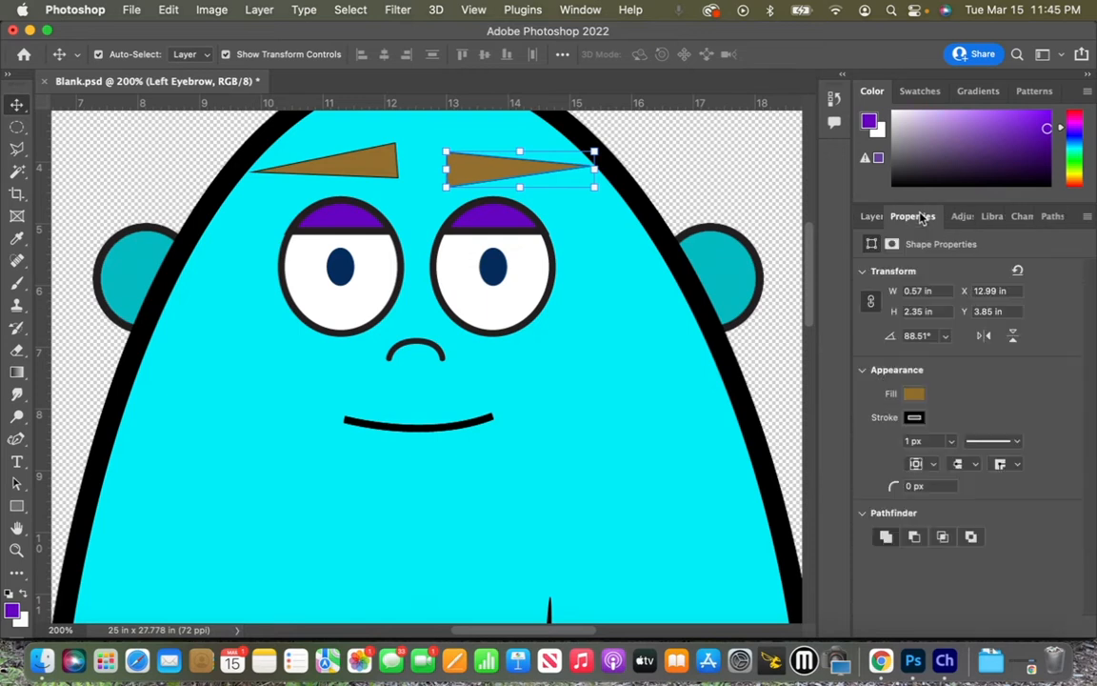
pyautogui.click(916, 395)
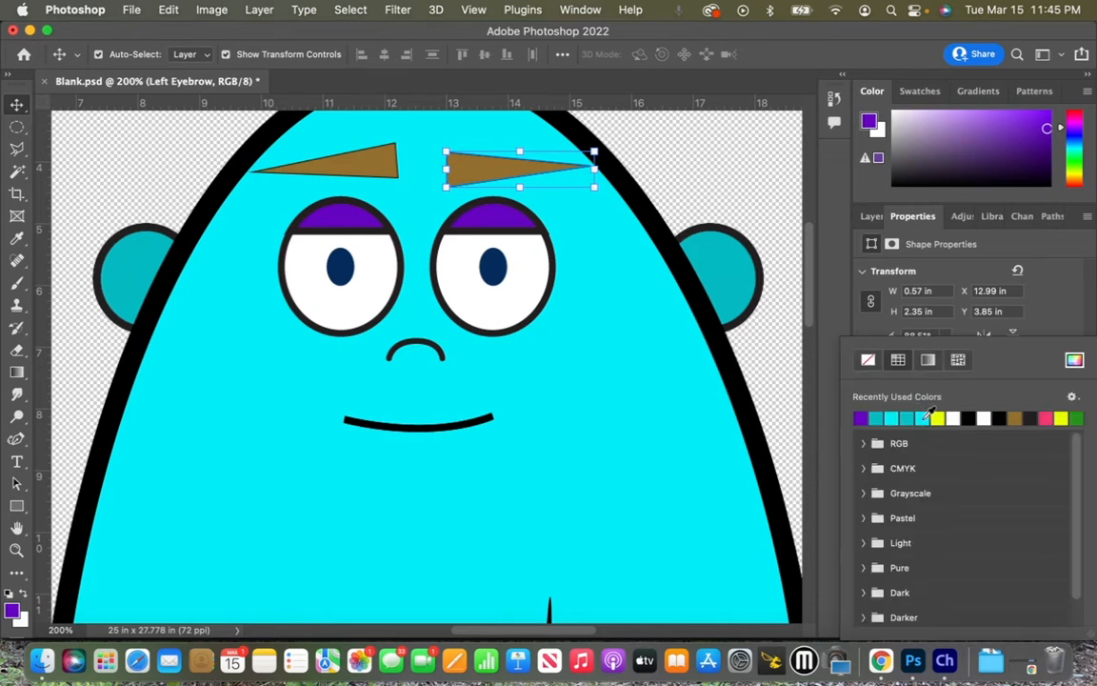
pyautogui.click(953, 418)
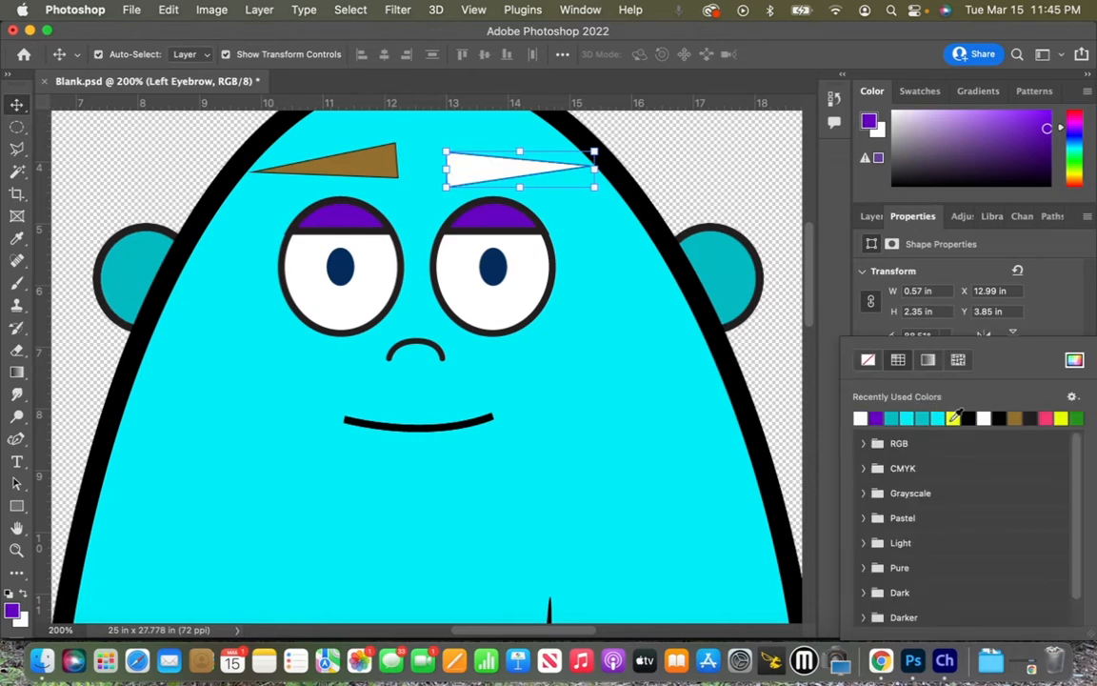
pyautogui.click(969, 418)
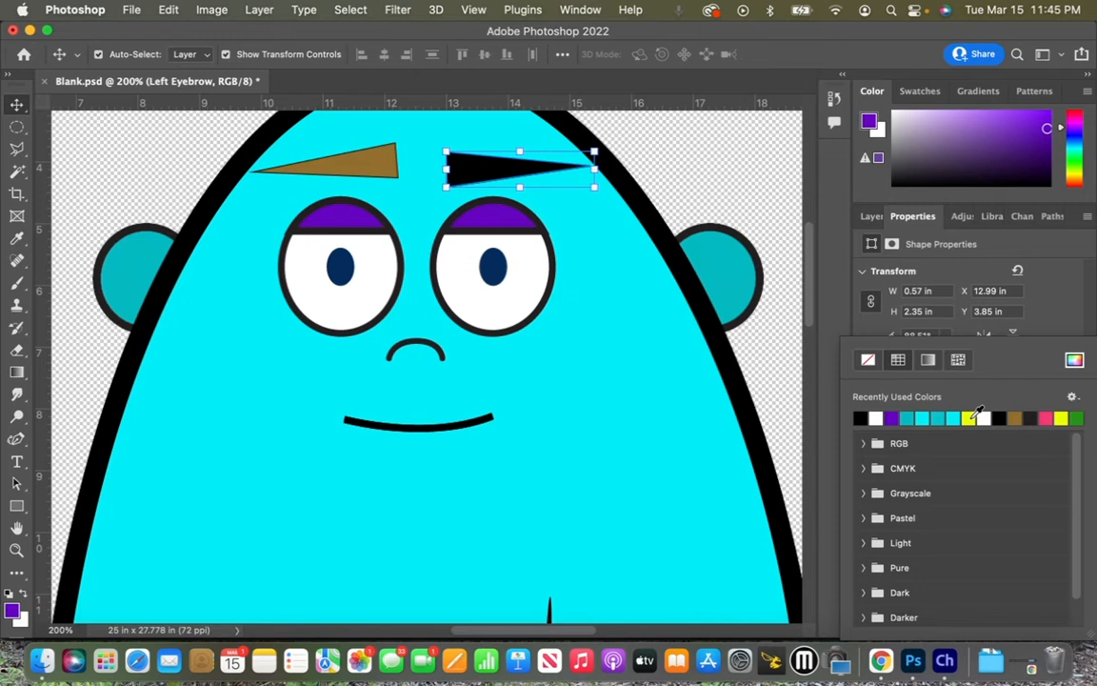
# - Set the Right Eyebrow shape's fill to black from the recently used colors
pyautogui.click(341, 156)
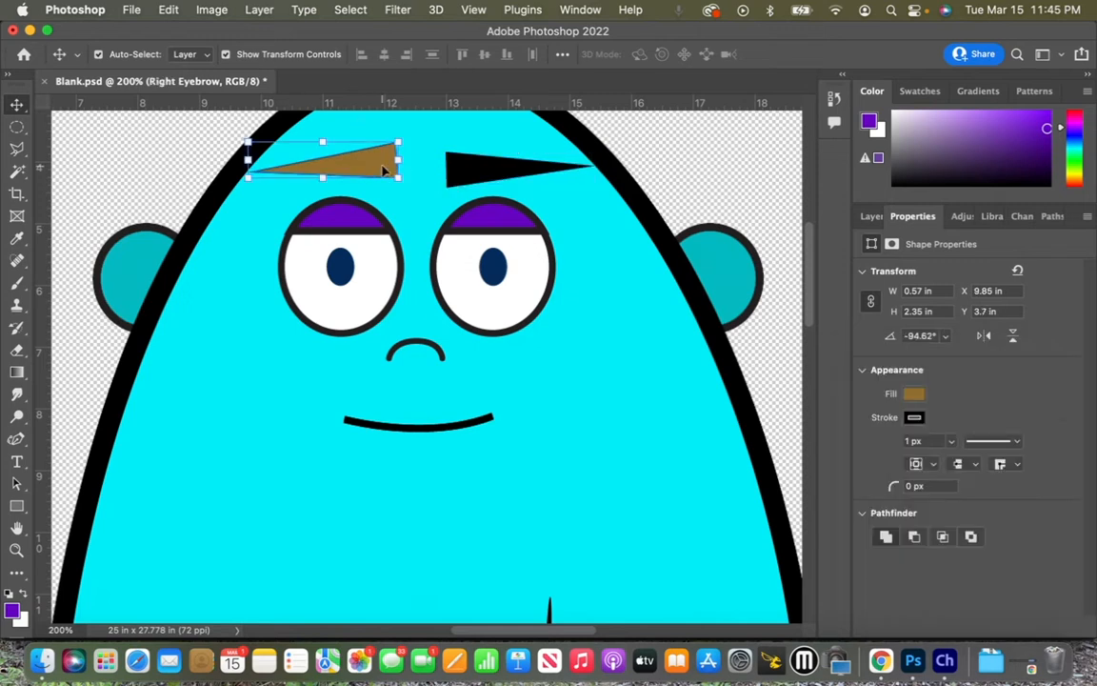
pyautogui.click(913, 393)
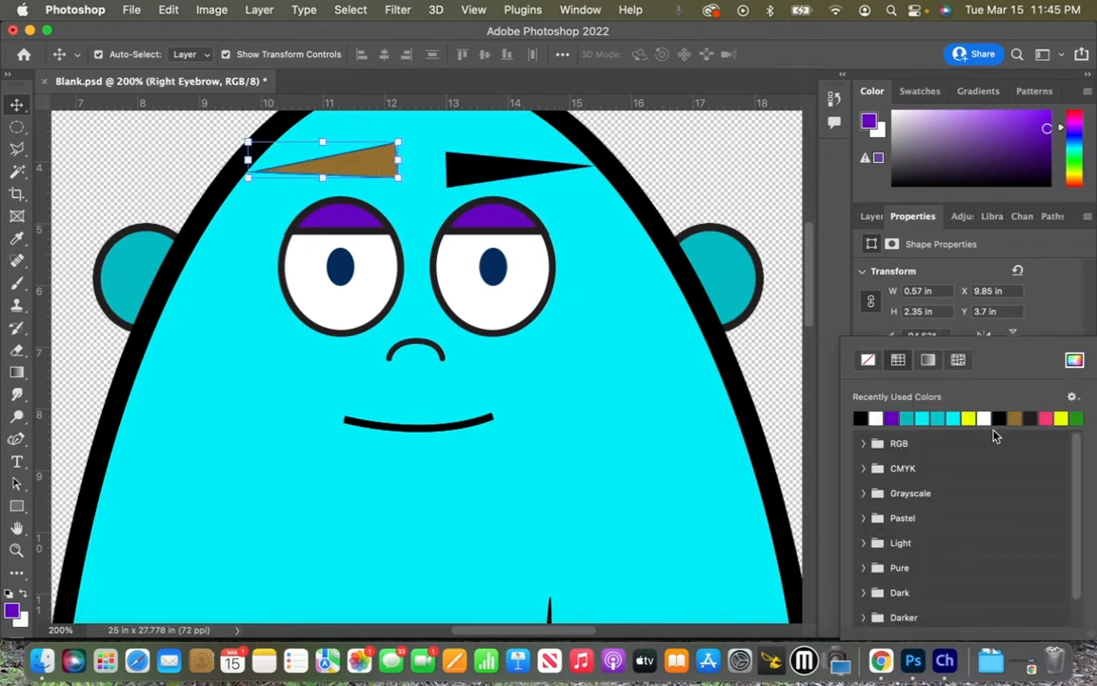
pyautogui.click(862, 417)
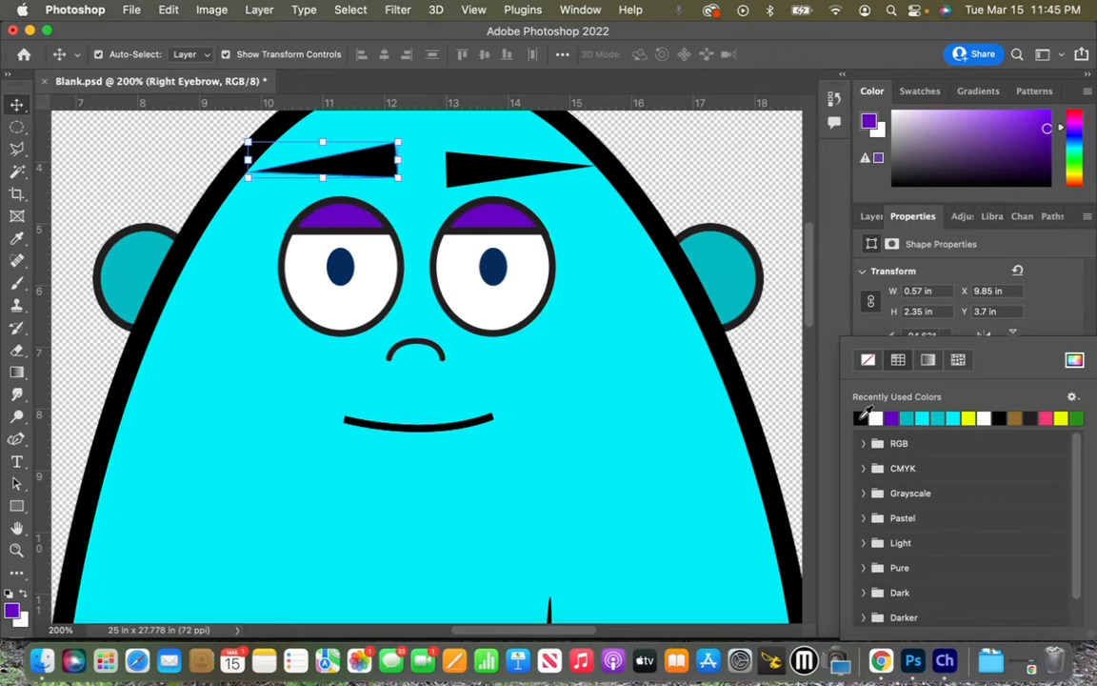
pyautogui.press('Return')
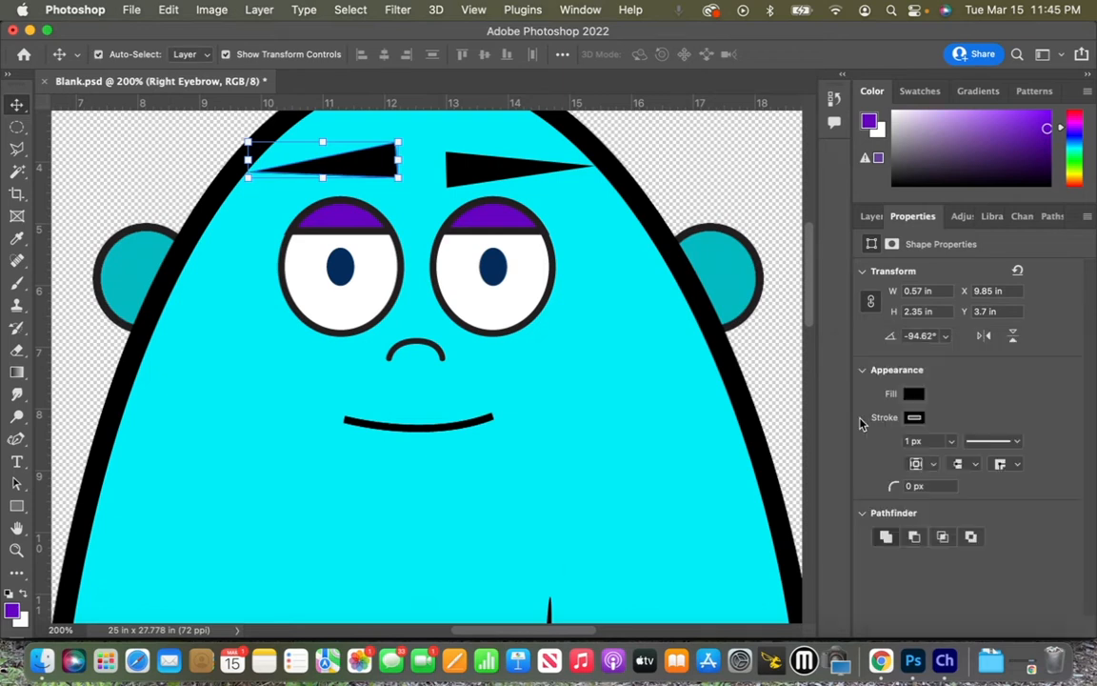
pyautogui.press('super+0')
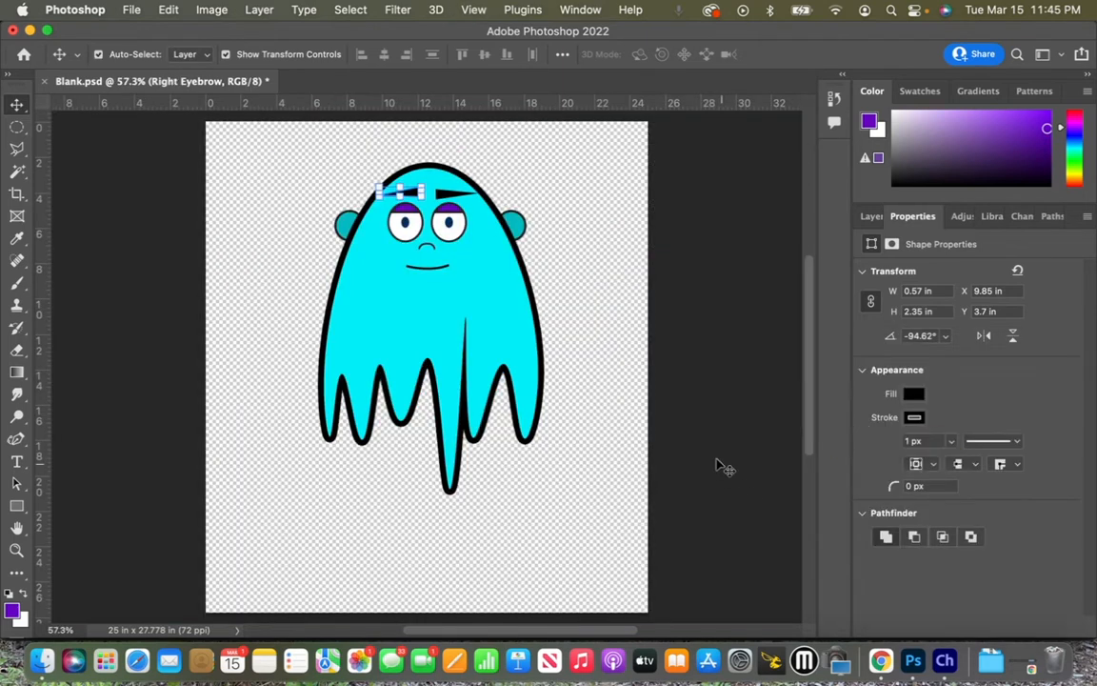
pyautogui.click(699, 433)
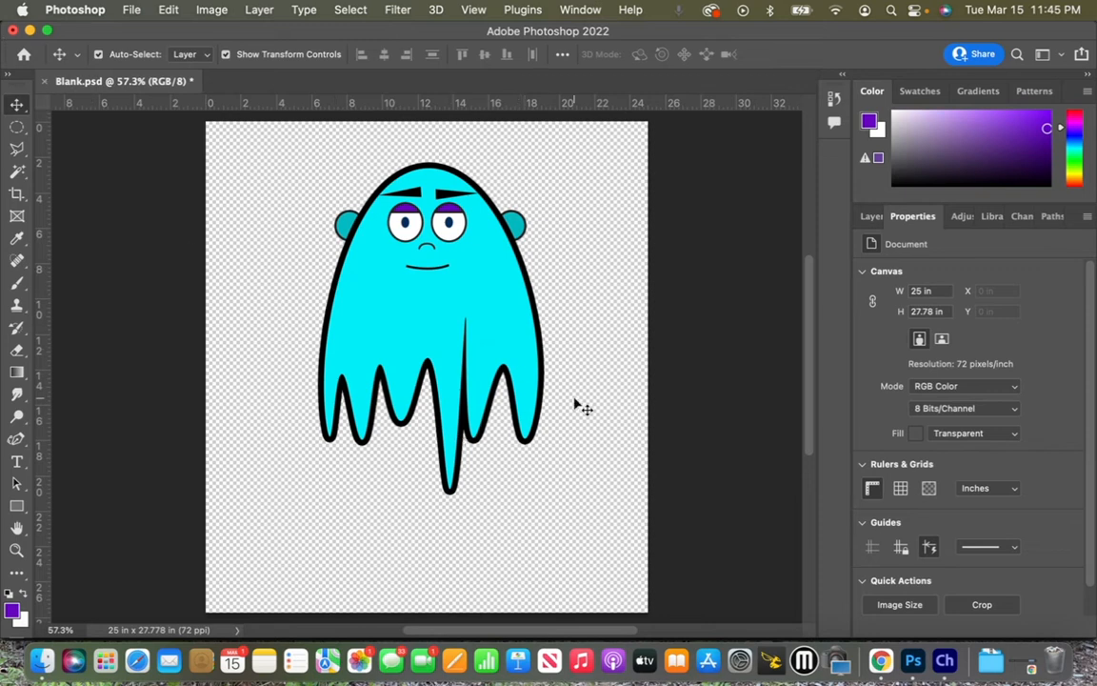
pyautogui.click(519, 230)
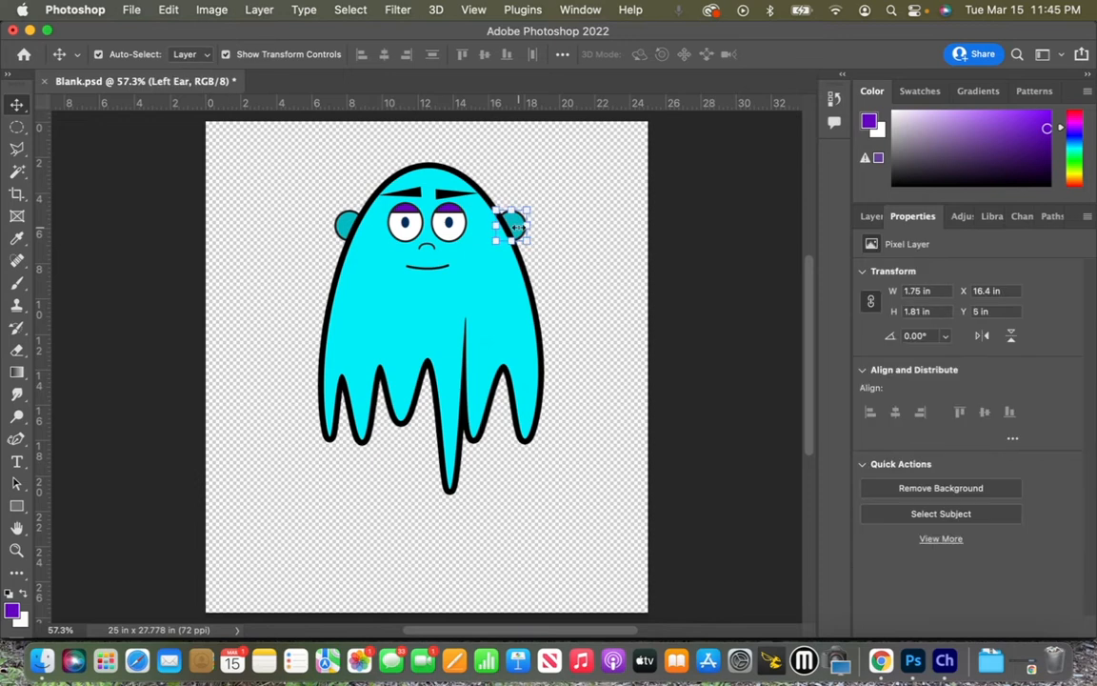
pyautogui.press('Delete')
pyautogui.click(341, 223)
pyautogui.press('super+c')
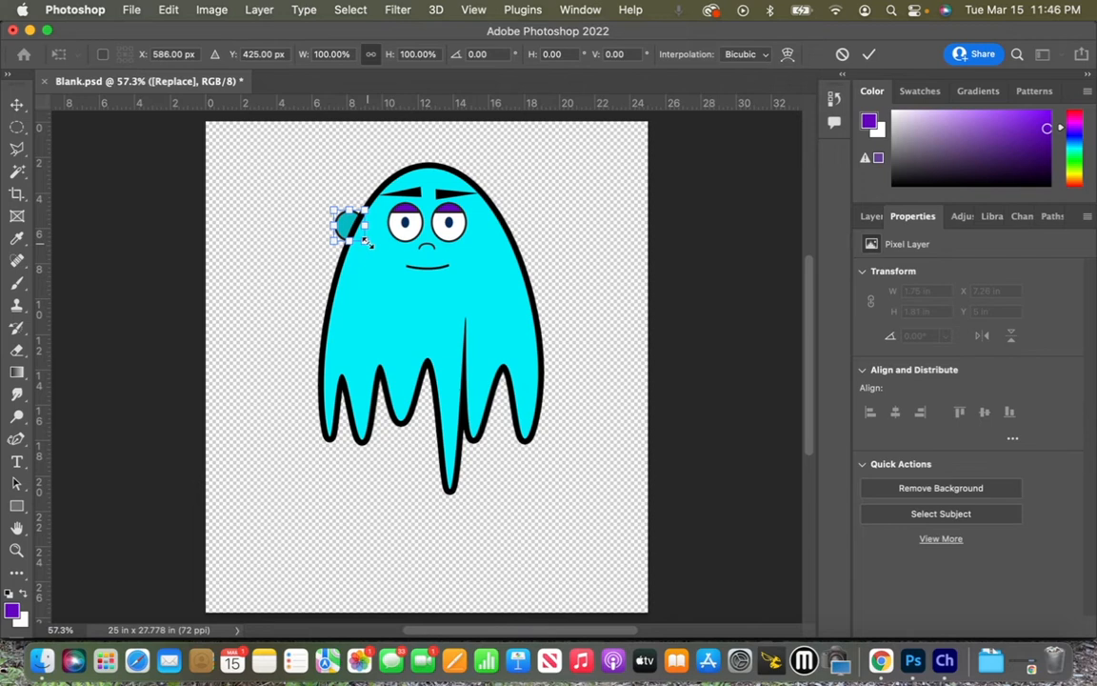
pyautogui.press('Escape')
pyautogui.press('super+z')
pyautogui.press('super+z')
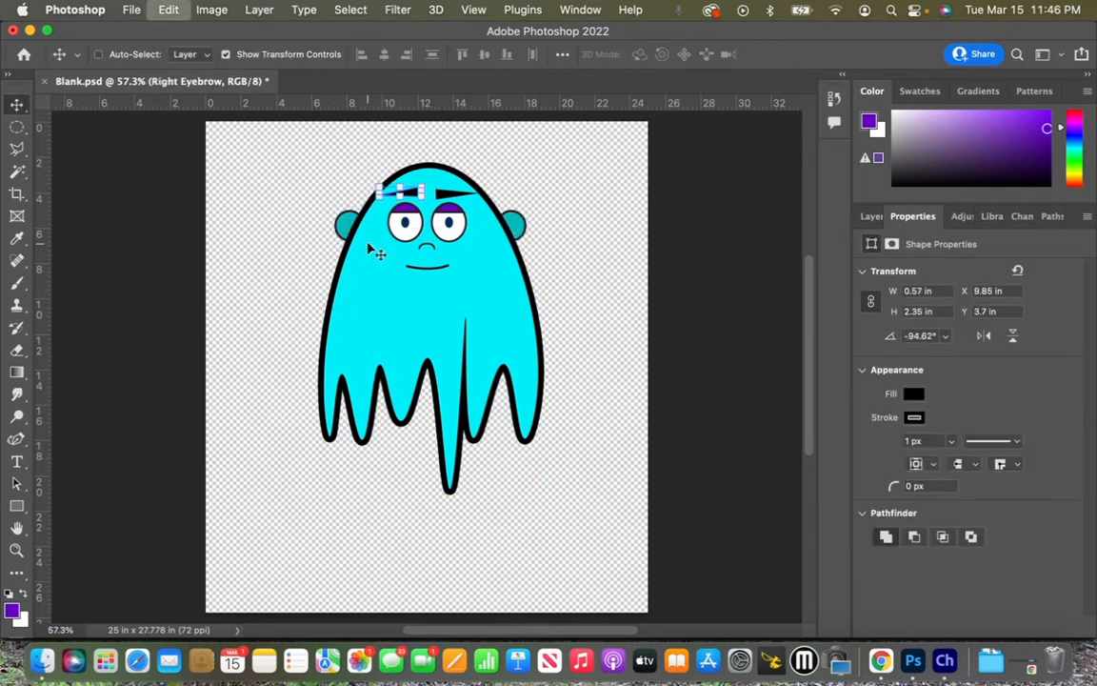
pyautogui.press('super+z')
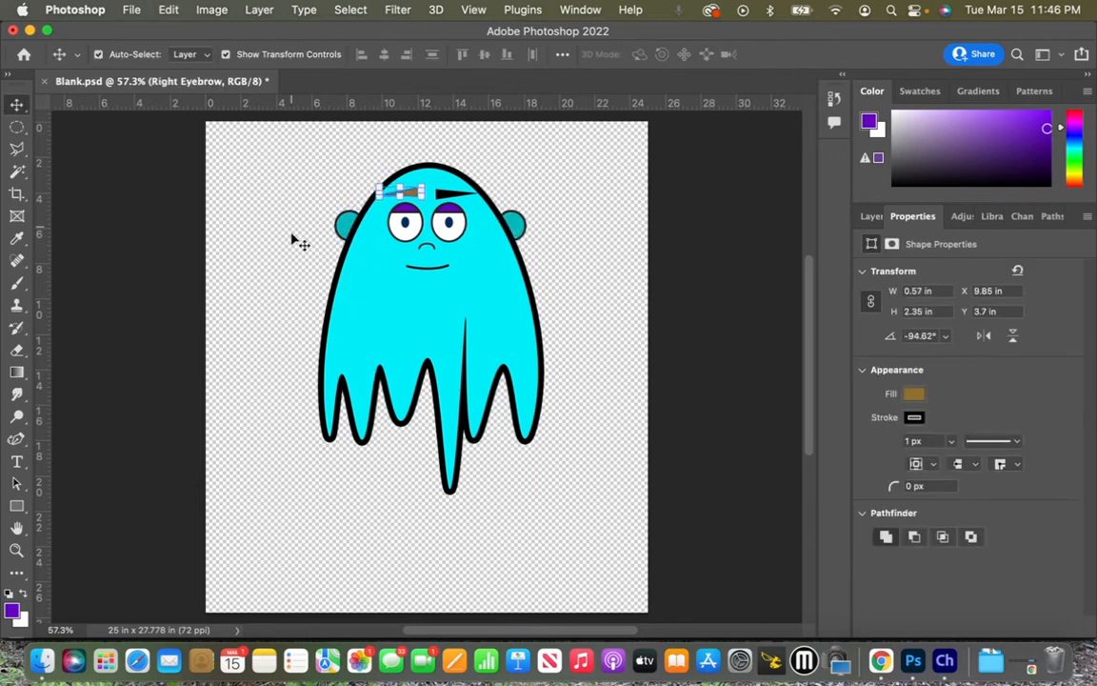
pyautogui.click(914, 395)
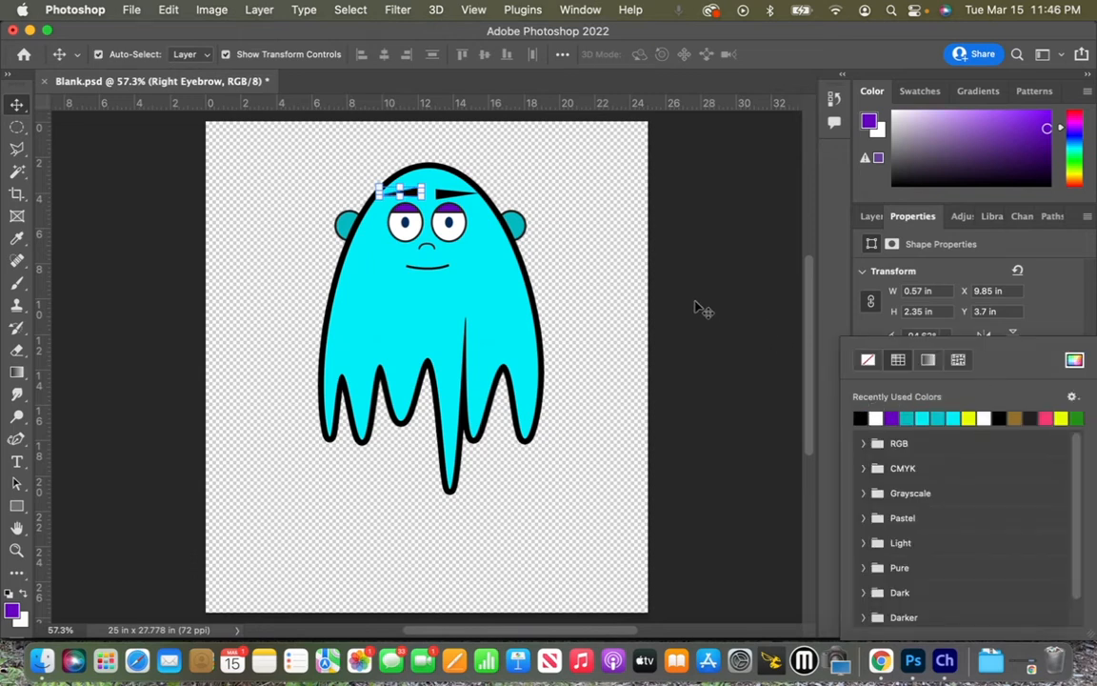
# - Save Blank.psd in Photoshop and switch to Character Animator to check the puppet in the scene
pyautogui.press('super+Tab')
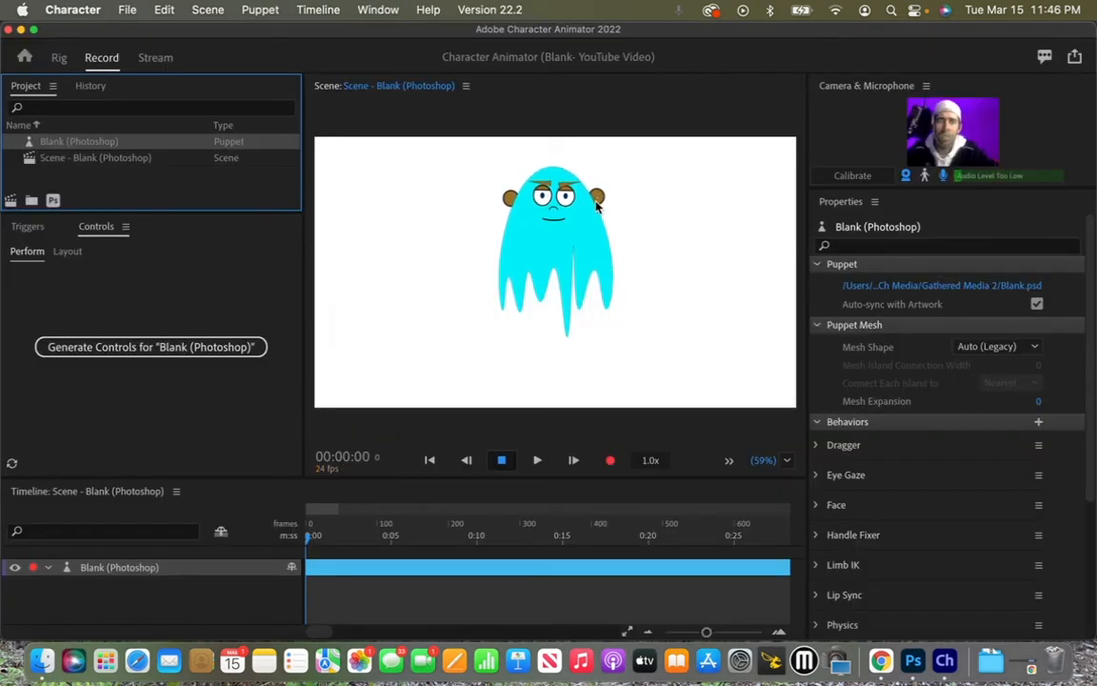
pyautogui.press('super+Tab')
pyautogui.press('super+s')
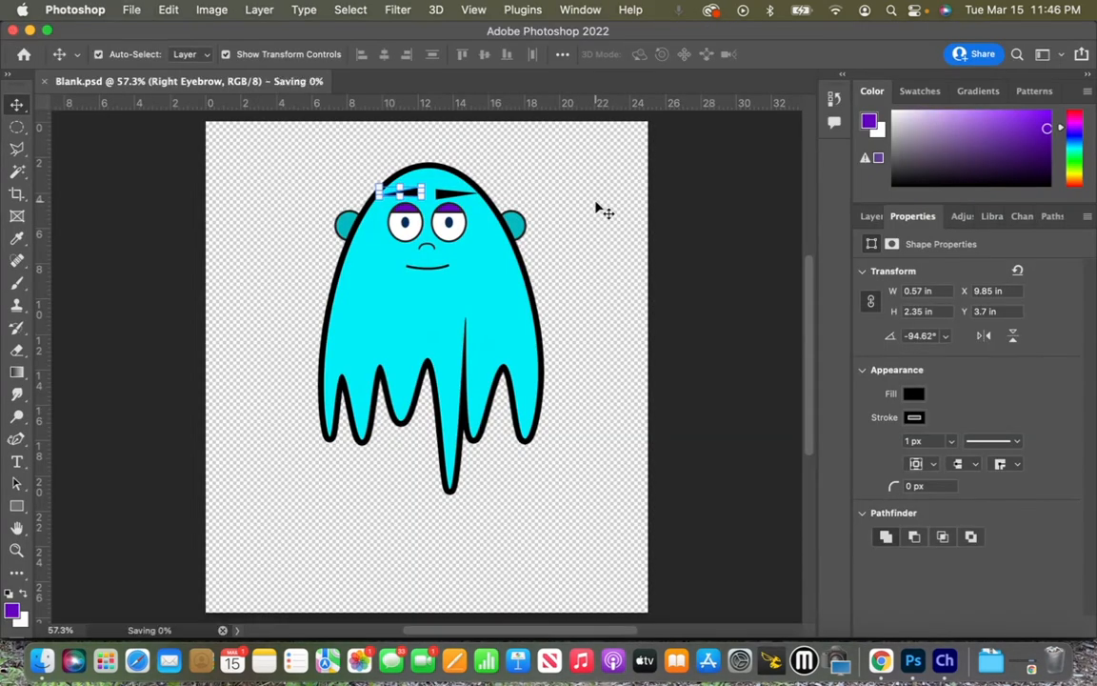
pyautogui.press('super+Tab')
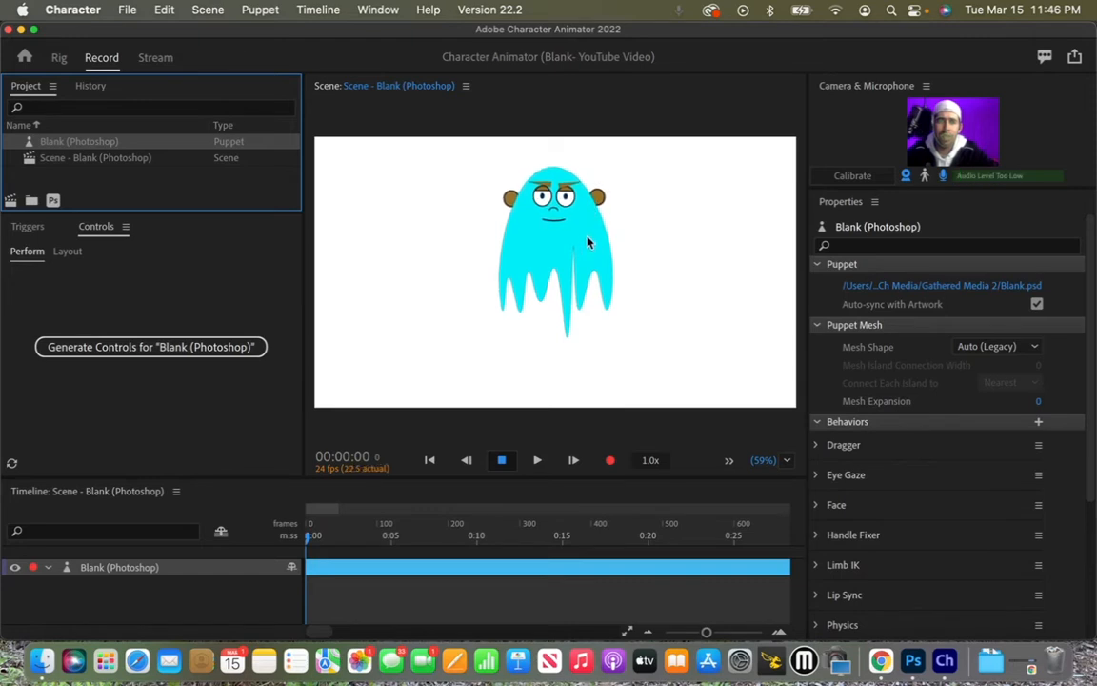
pyautogui.click(607, 257)
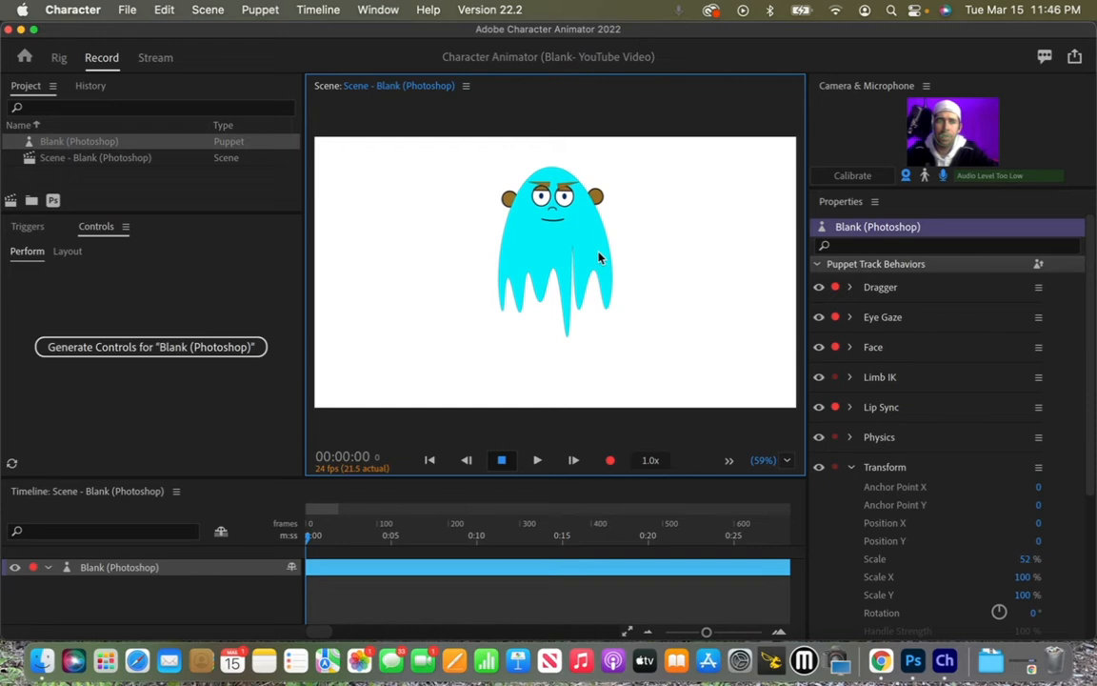
pyautogui.press('super+Tab')
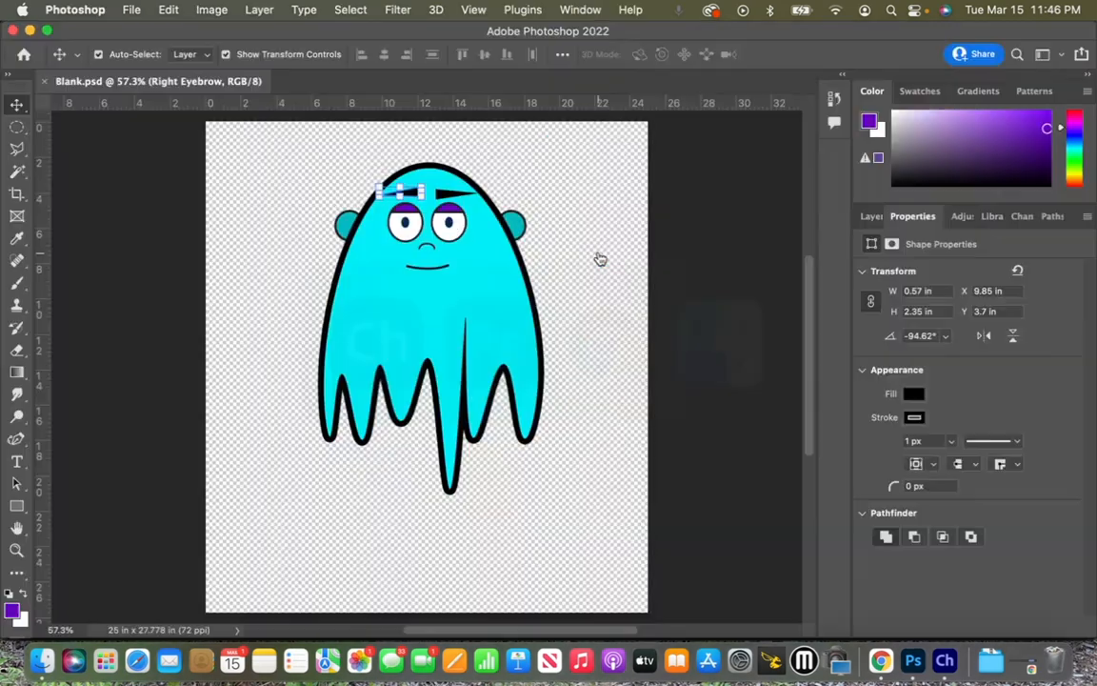
pyautogui.click(133, 11)
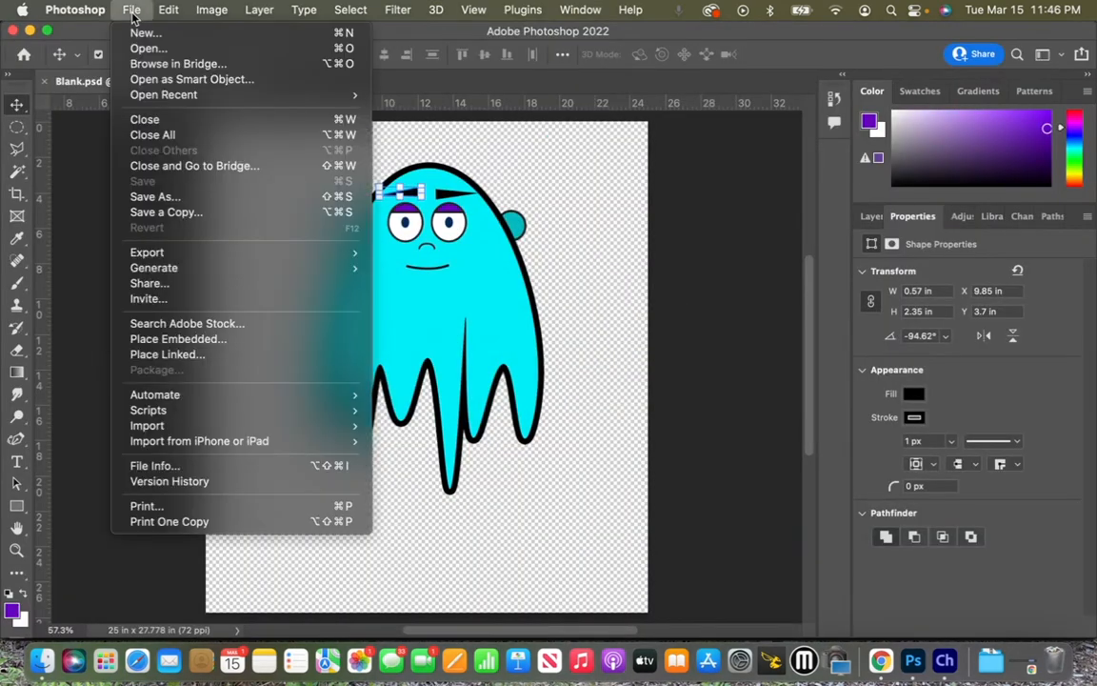
pyautogui.click(190, 198)
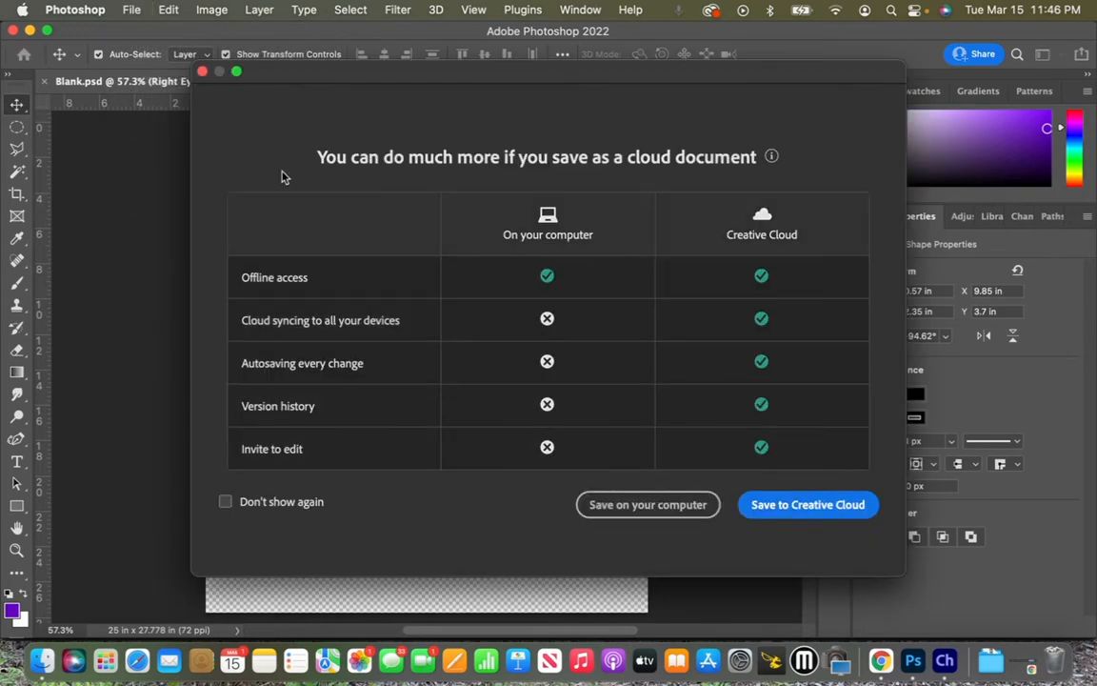
pyautogui.click(202, 71)
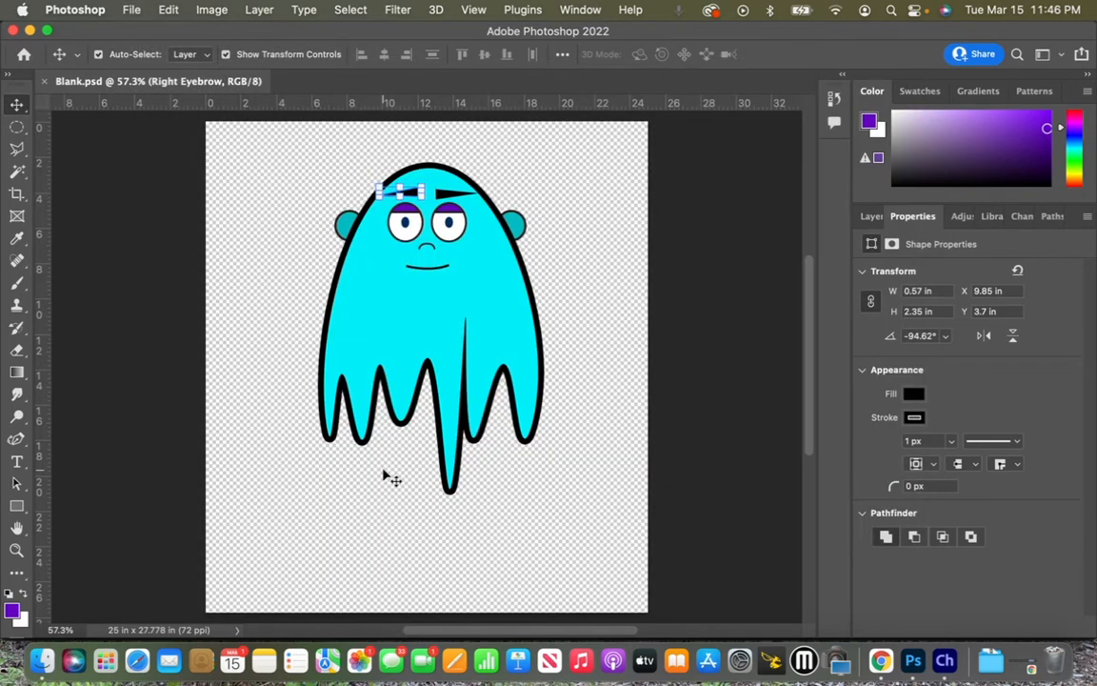
# - Switch to Character Animator to check the synced ghost puppet in the scene
pyautogui.press('super+Tab')
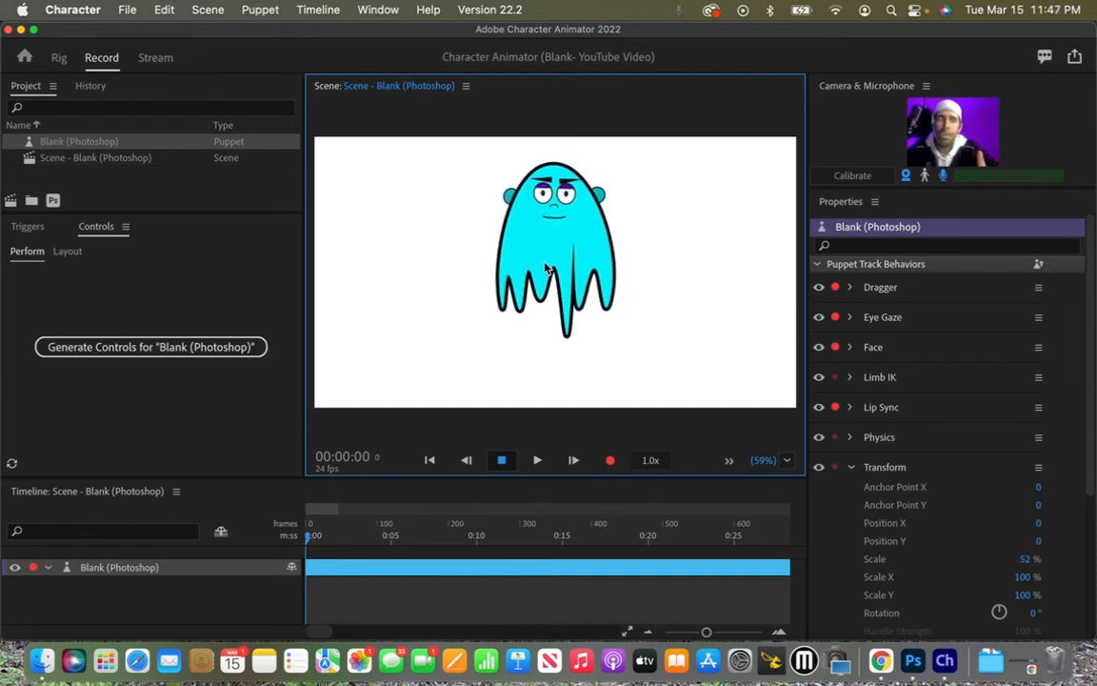
# - Switch to Photoshop and place Cat Ear.png from the Desktop as an embedded image in Blank.psd
pyautogui.press('super+Tab')
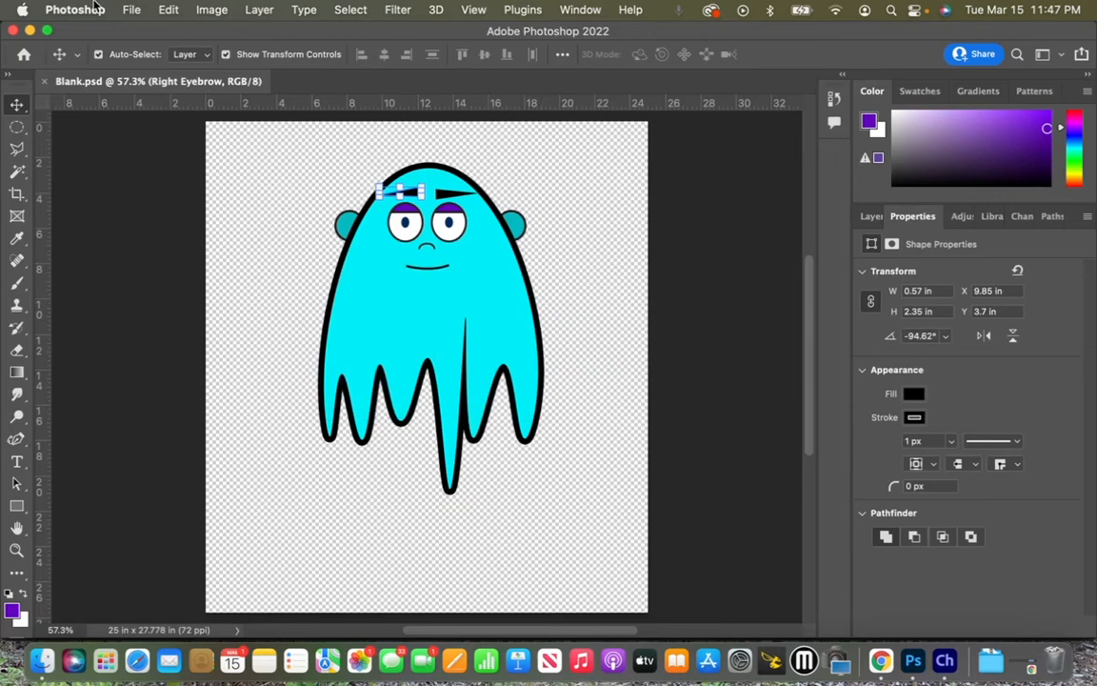
pyautogui.click(121, 11)
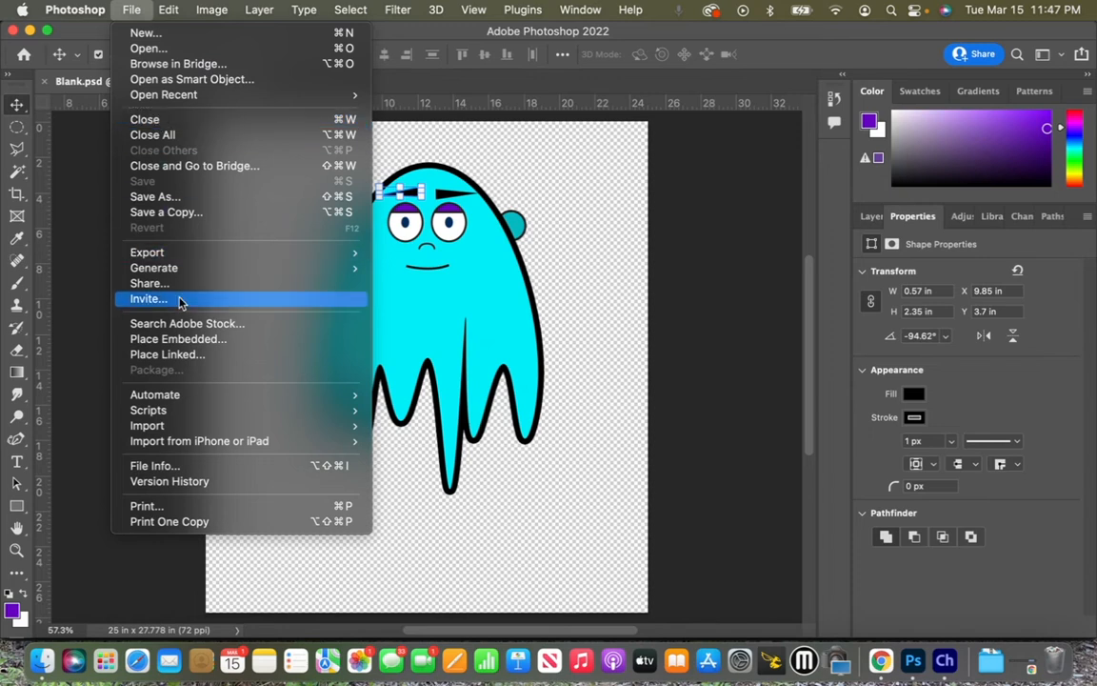
pyautogui.click(195, 341)
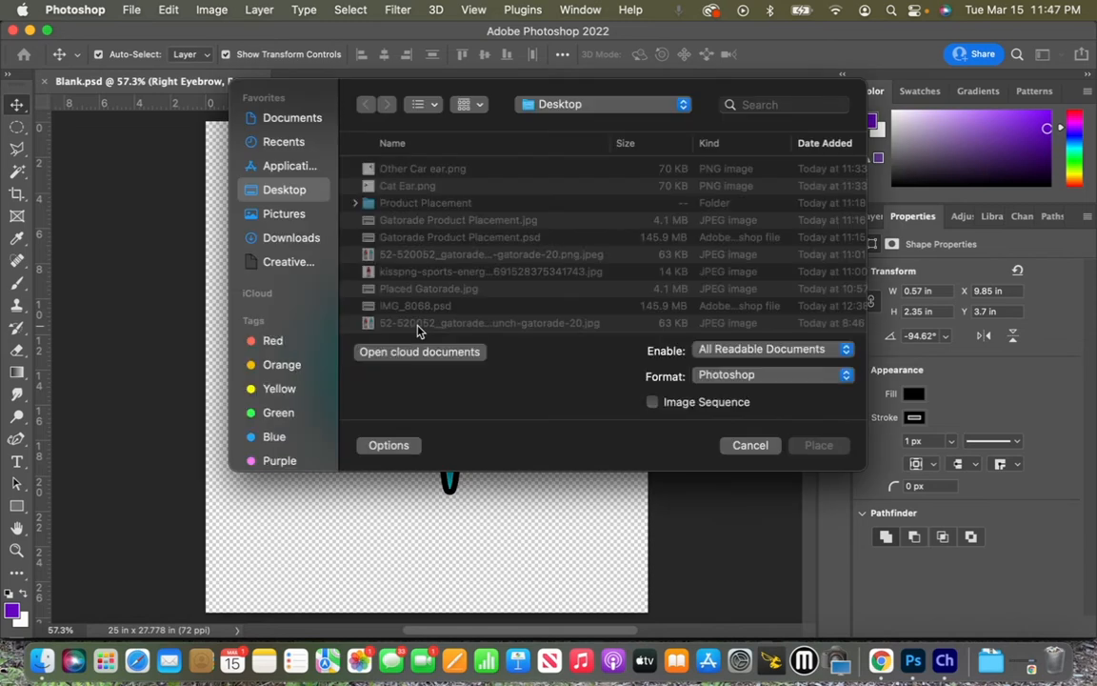
pyautogui.click(408, 186)
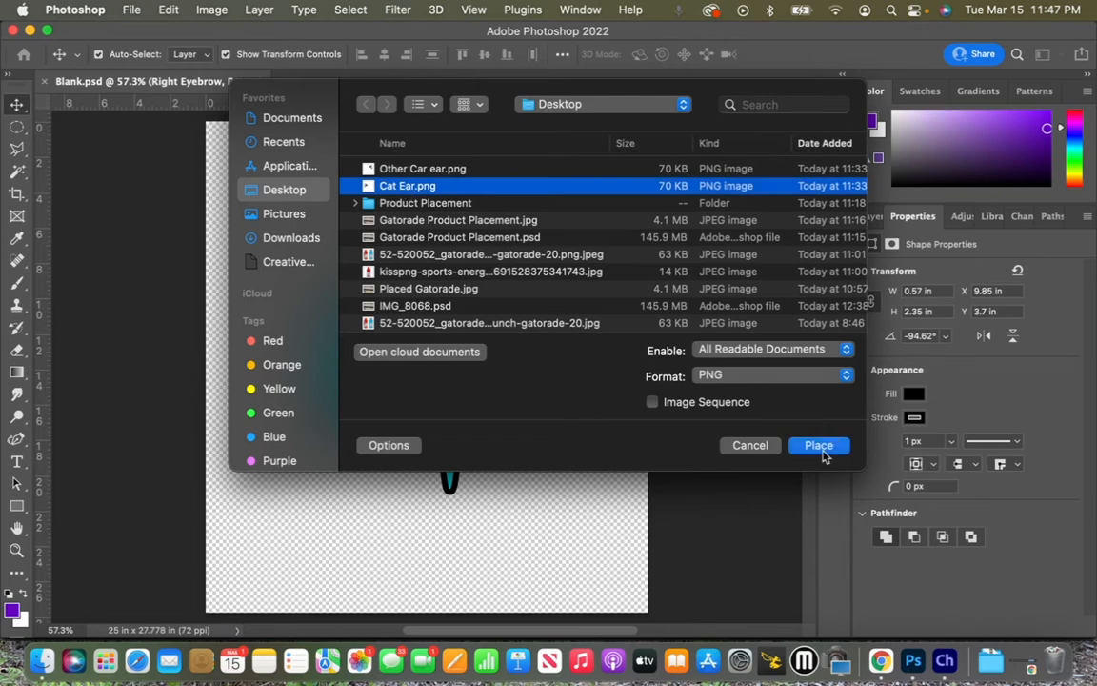
pyautogui.click(820, 450)
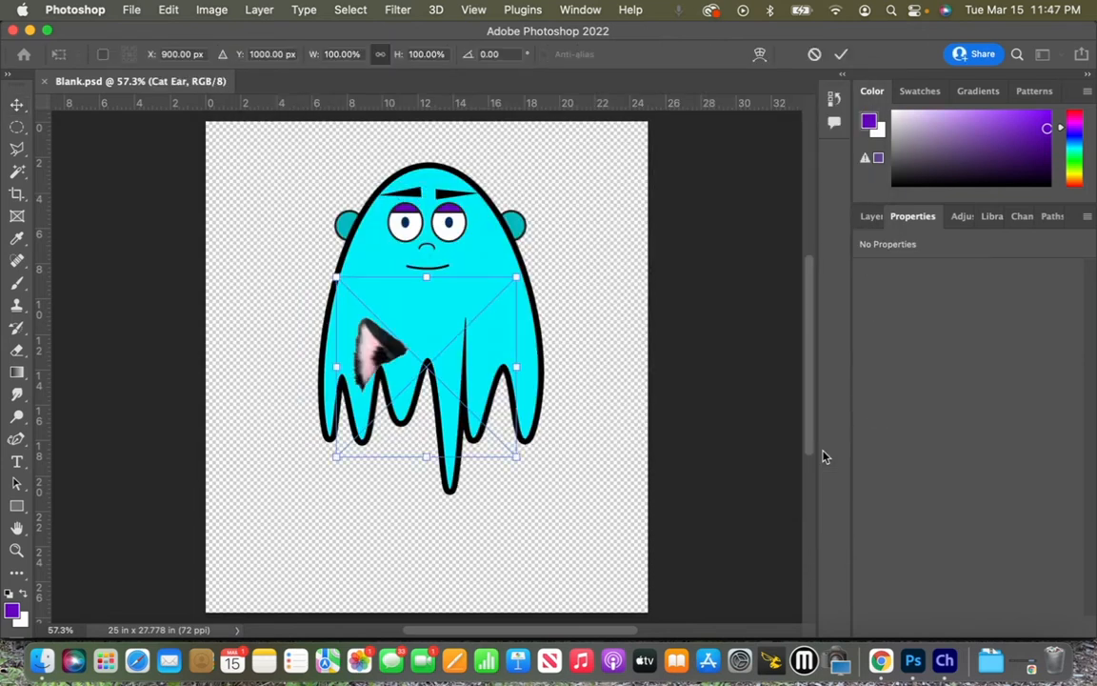
# - Move the placed cat ear onto the ghost's head above its right eyebrow, rotated -7.38°, and deselect it
pyautogui.moveTo(364, 309); pyautogui.dragTo(356, 200)
pyautogui.moveTo(354, 196); pyautogui.dragTo(358, 194)
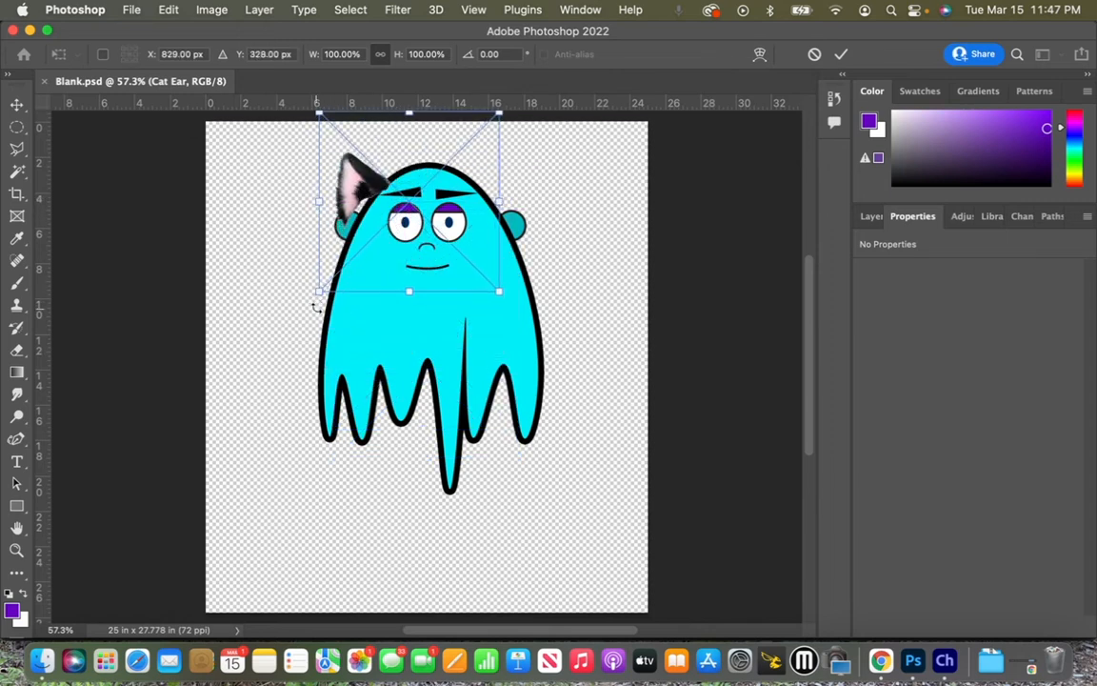
pyautogui.moveTo(327, 310); pyautogui.dragTo(336, 312)
pyautogui.press('Return')
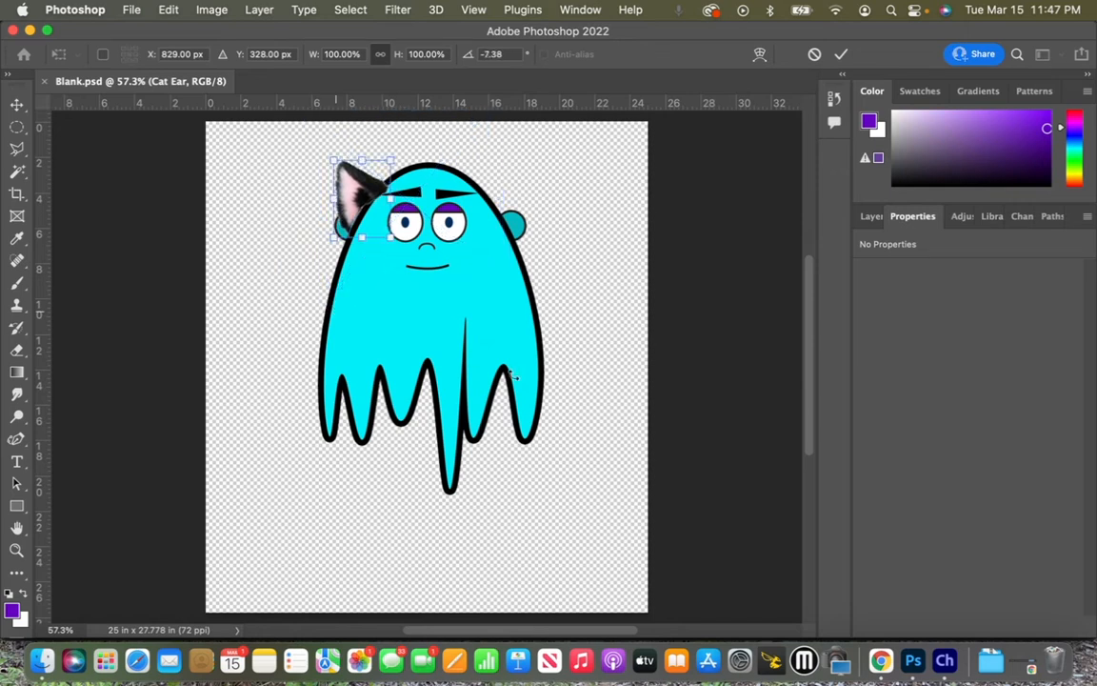
pyautogui.click(611, 321)
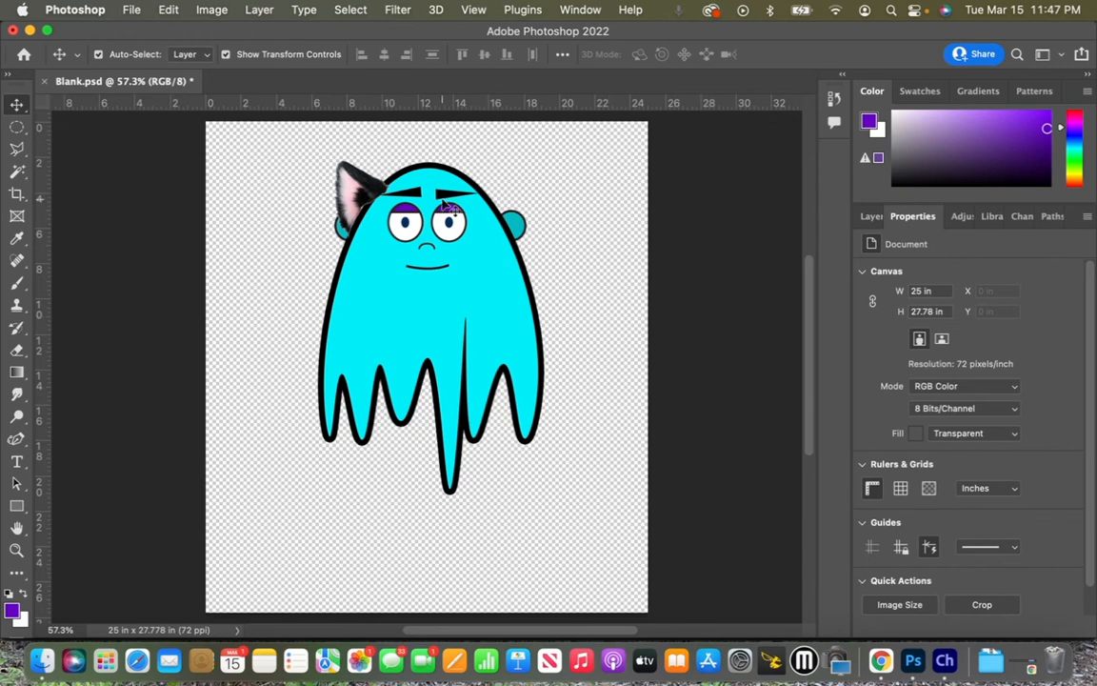
pyautogui.moveTo(366, 197); pyautogui.dragTo(378, 180)
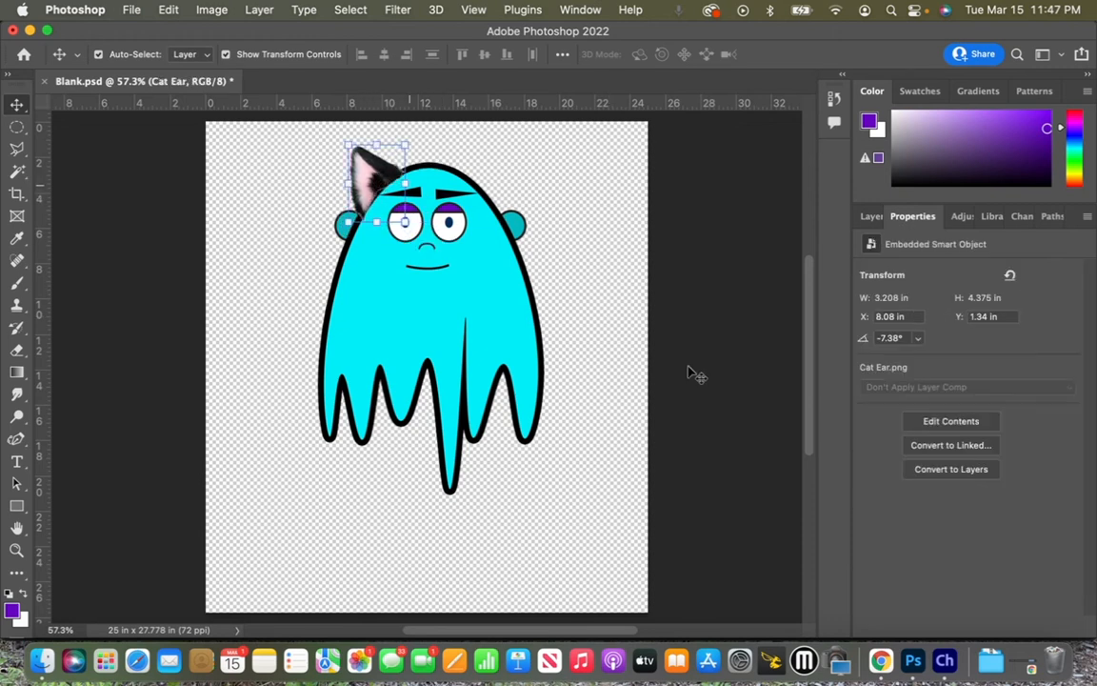
pyautogui.click(686, 369)
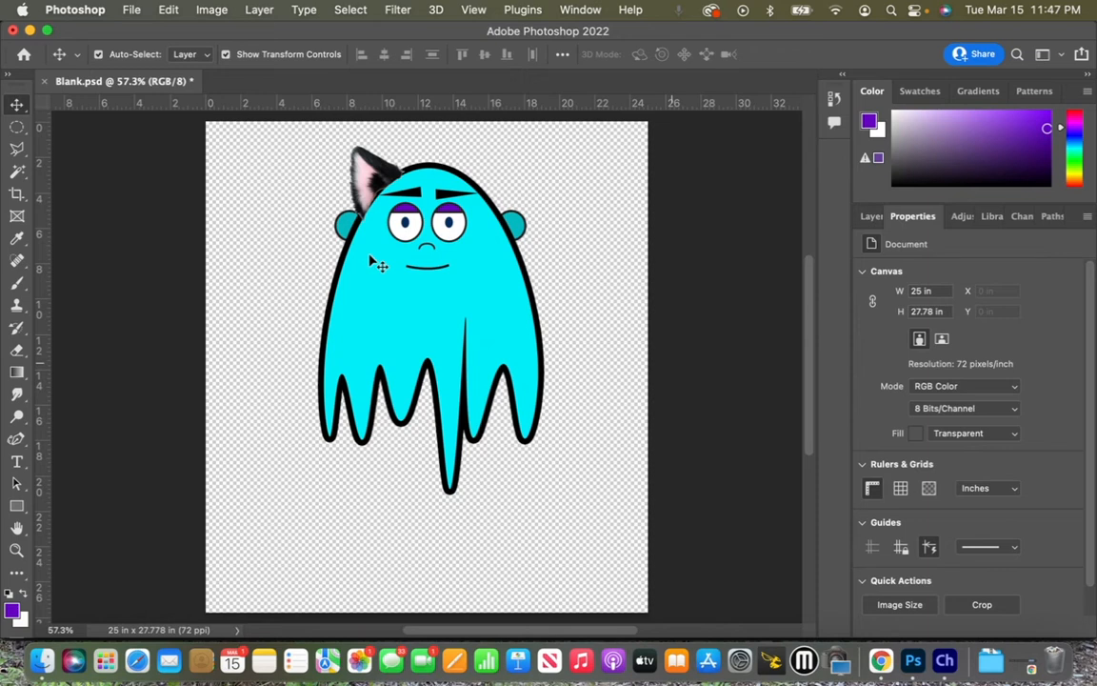
# - Remove the two original round ears from the sides of the ghost's head
pyautogui.click(504, 228)
pyautogui.click(495, 217)
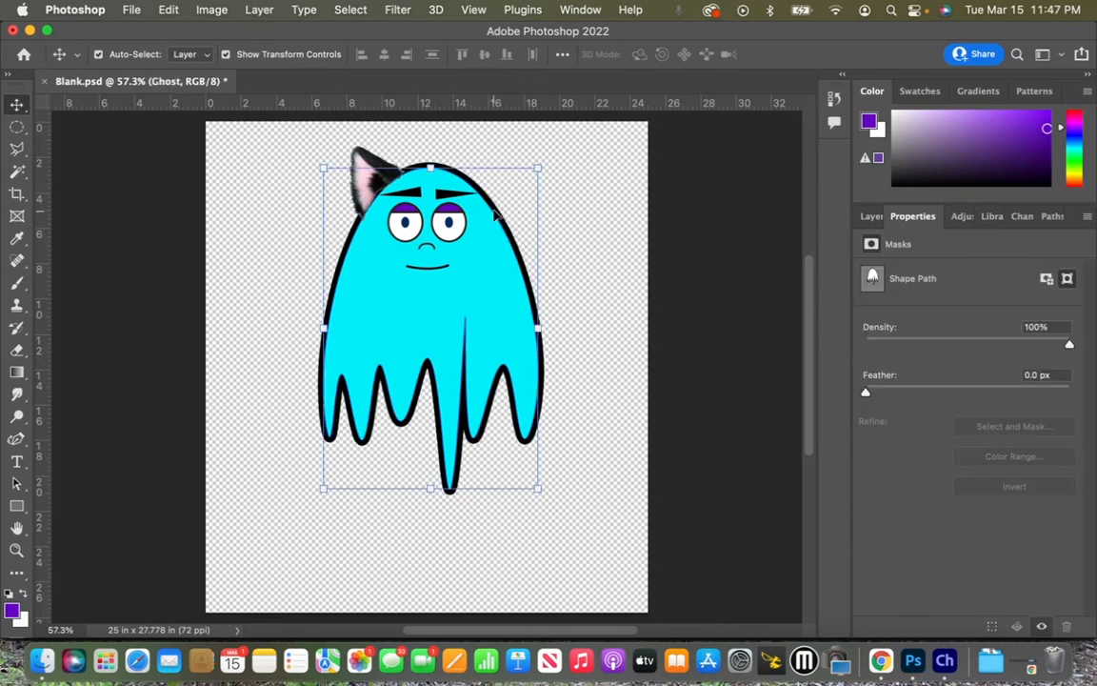
pyautogui.click(630, 311)
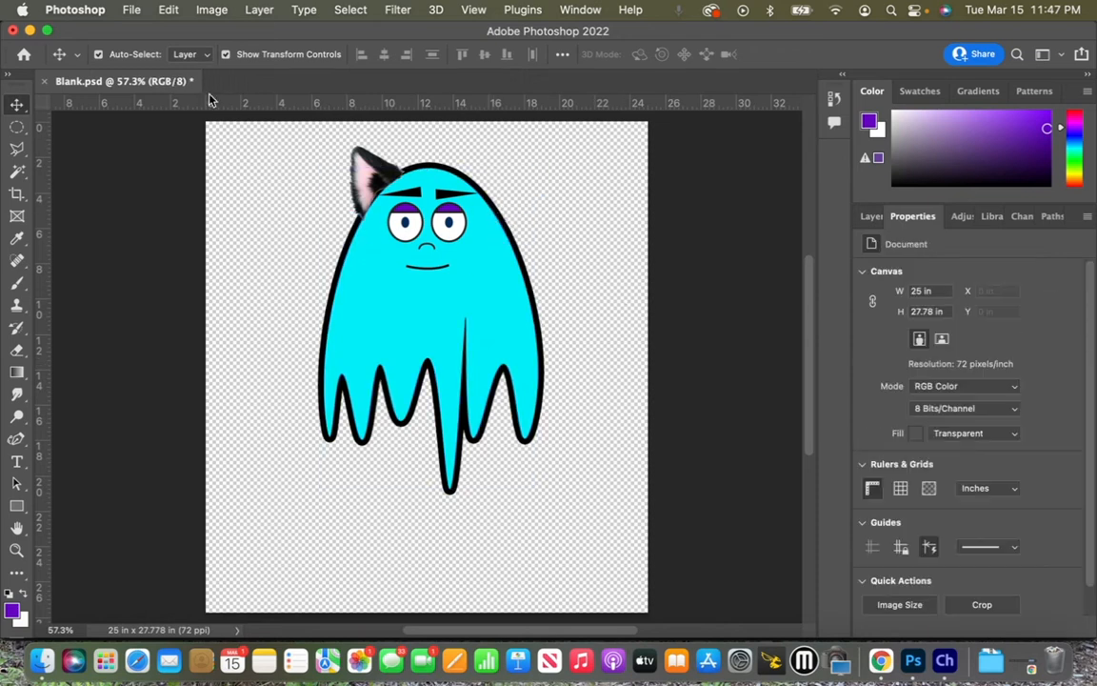
# - Place Other Car ear.png as an embedded image and move it onto the head opposite the first cat ear
pyautogui.click(122, 10)
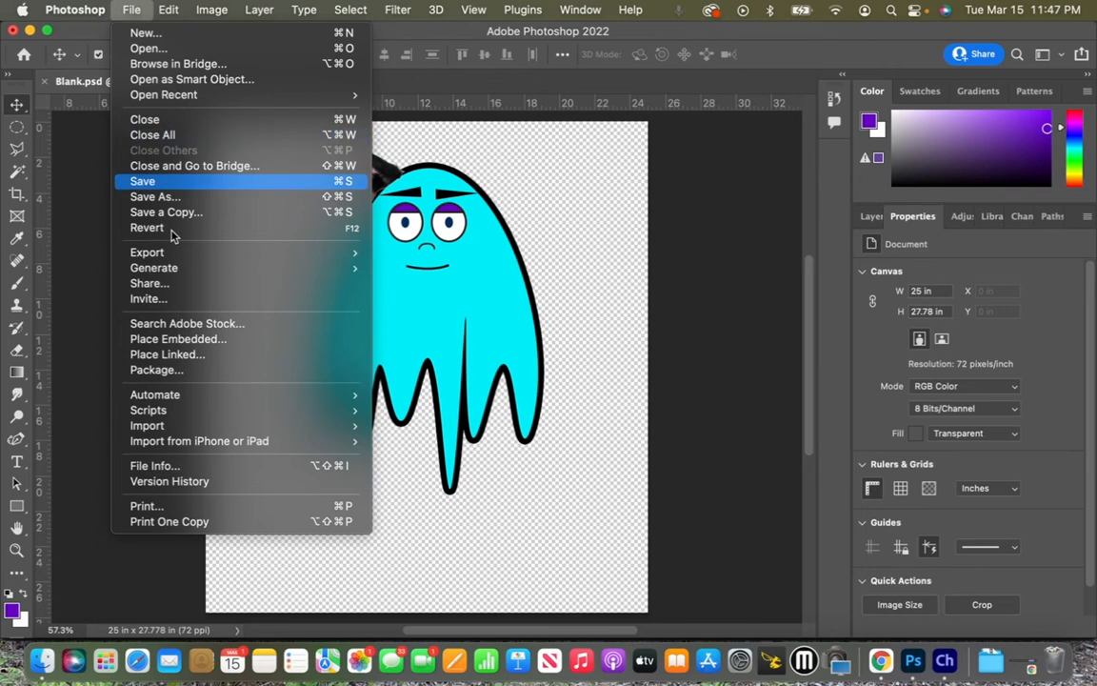
pyautogui.click(200, 340)
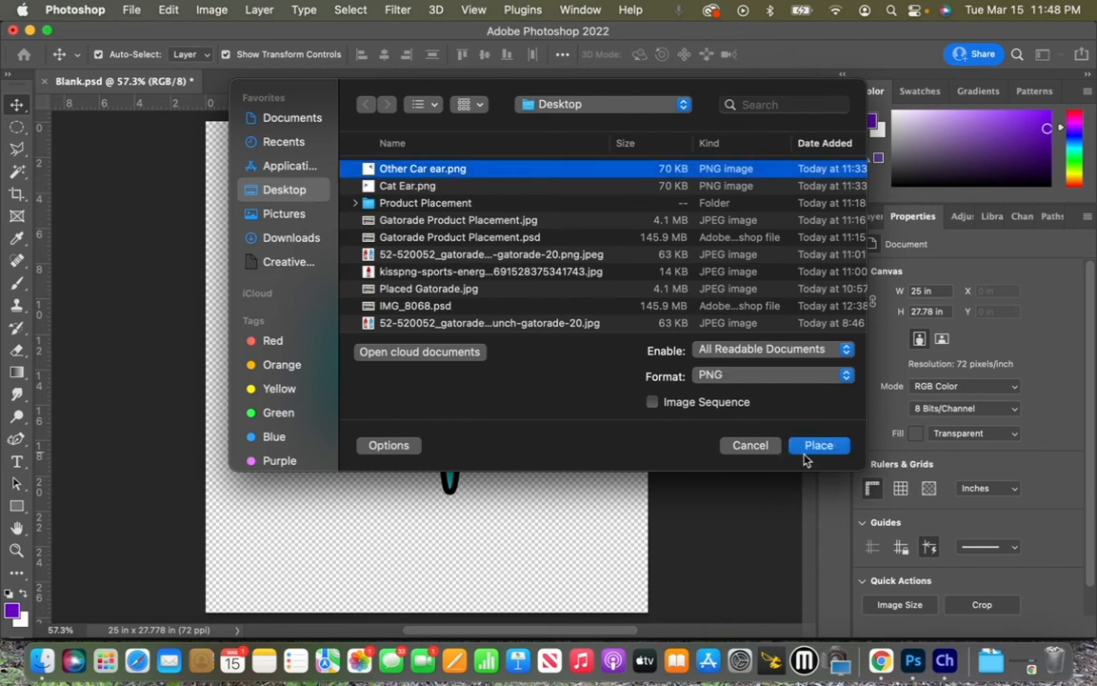
pyautogui.click(817, 446)
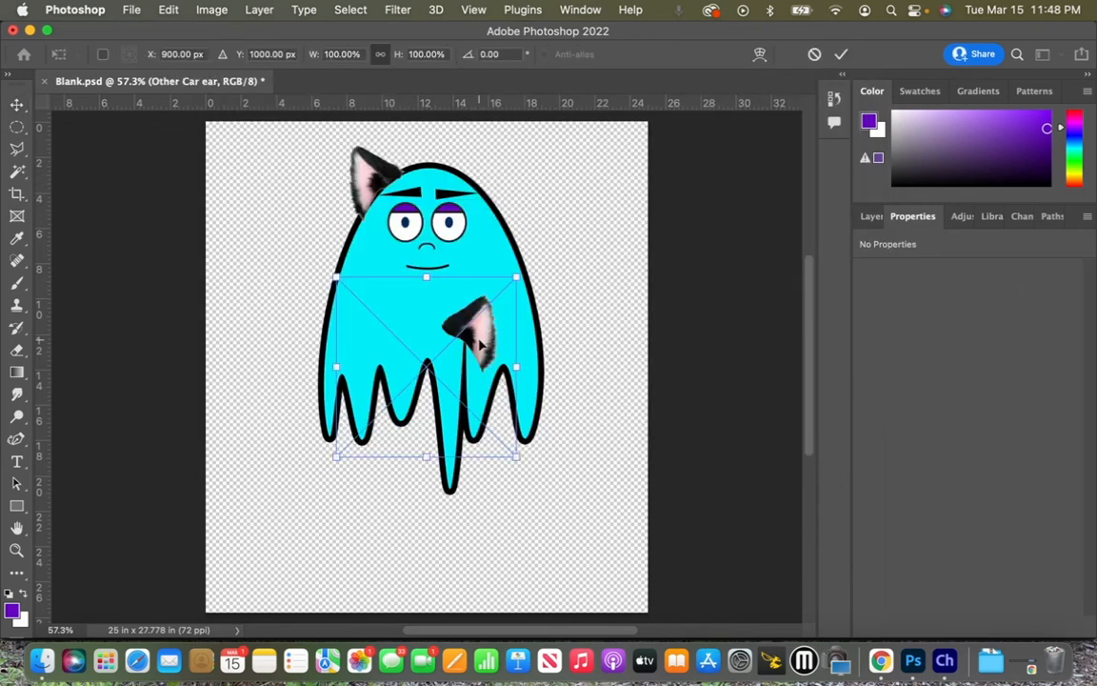
pyautogui.press('Return')
pyautogui.moveTo(481, 344); pyautogui.dragTo(491, 196)
pyautogui.click(652, 327)
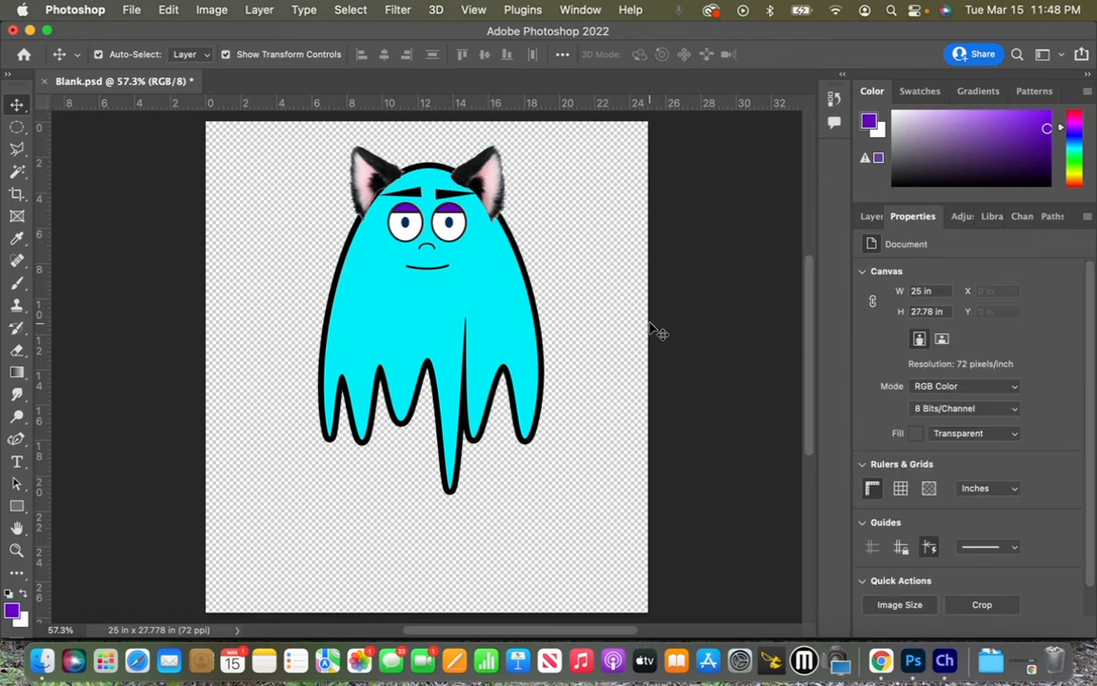
# - Rename the Other Car ear layer as Left Ear
pyautogui.click(871, 216)
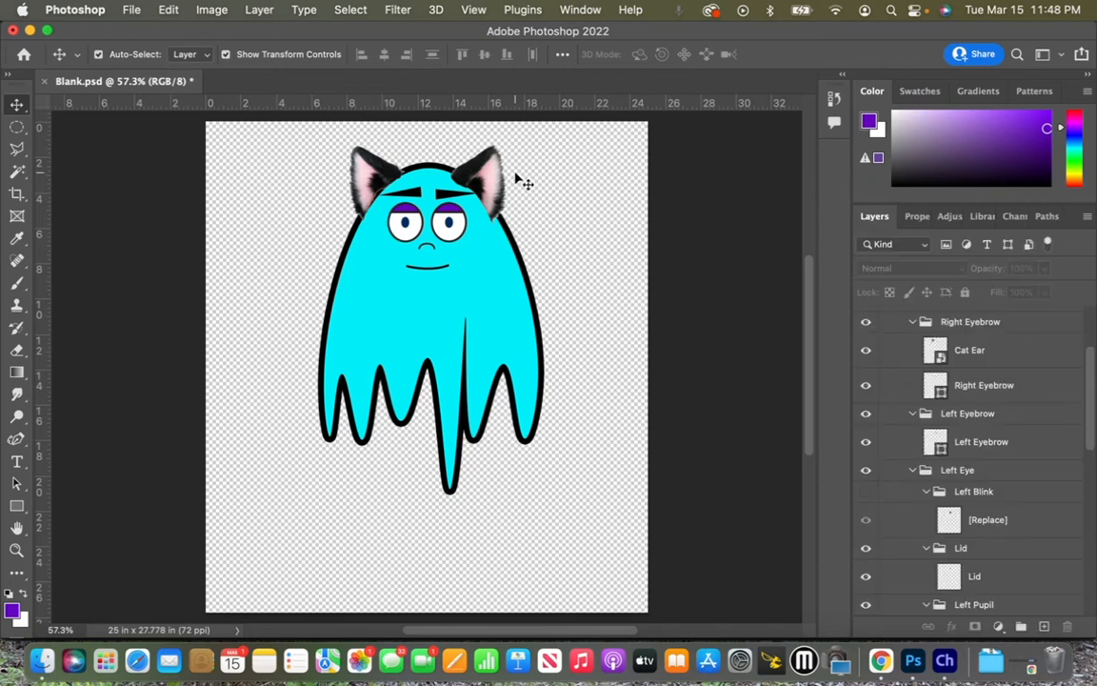
pyautogui.click(455, 173)
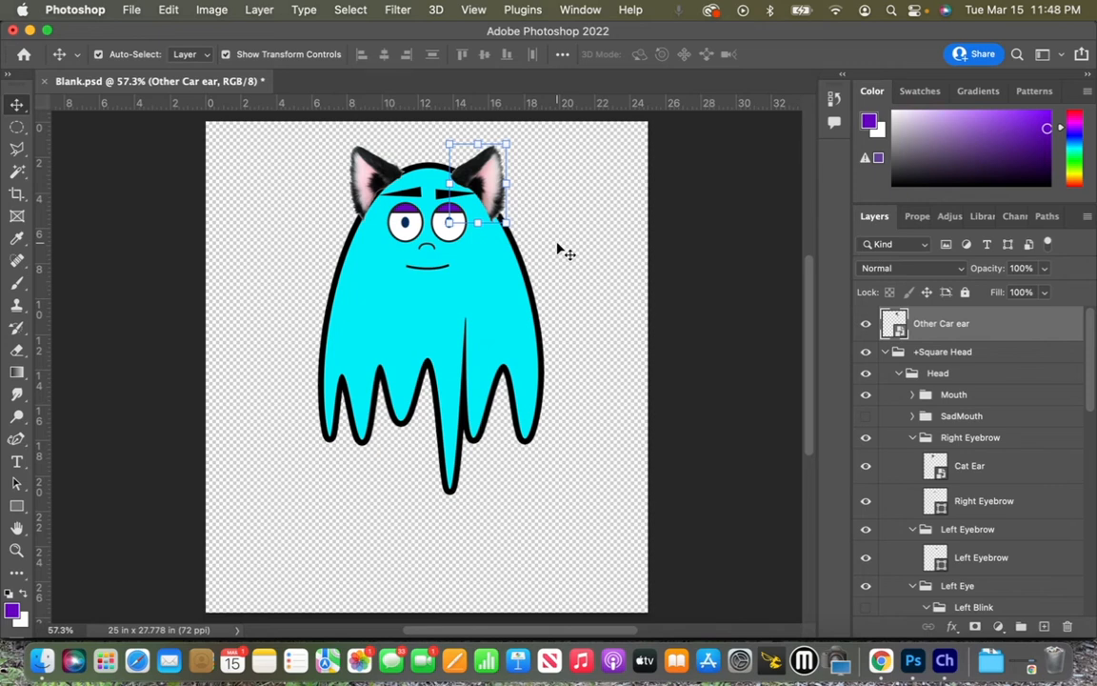
pyautogui.doubleClick(930, 324)
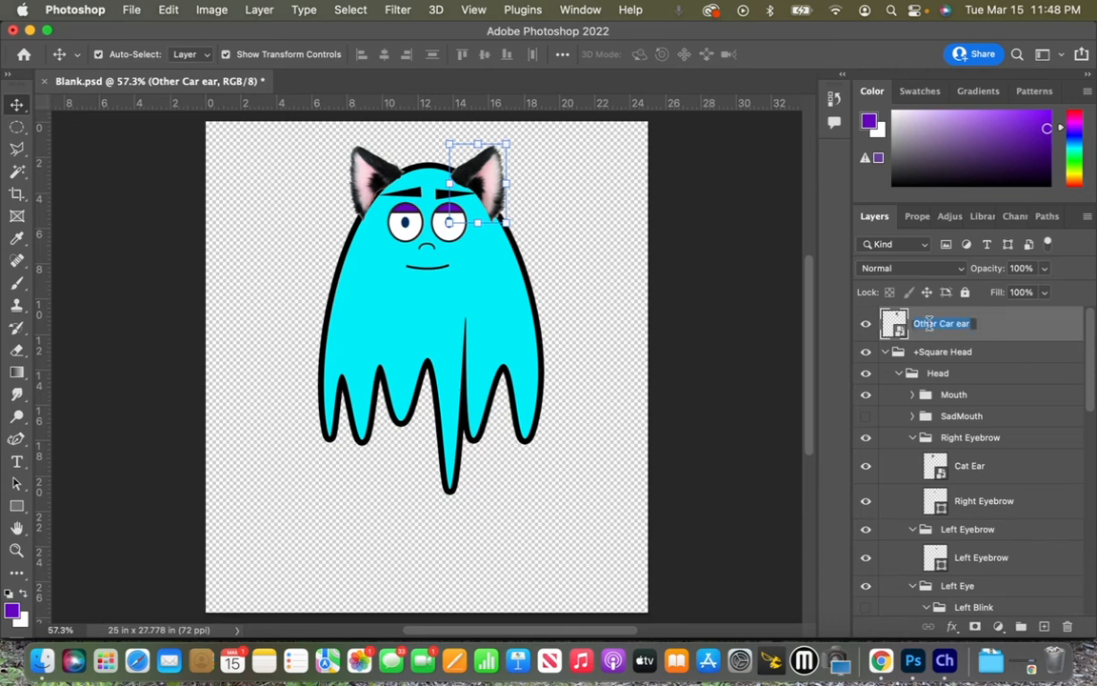
pyautogui.write('Left Ca')
pyautogui.press('Return')
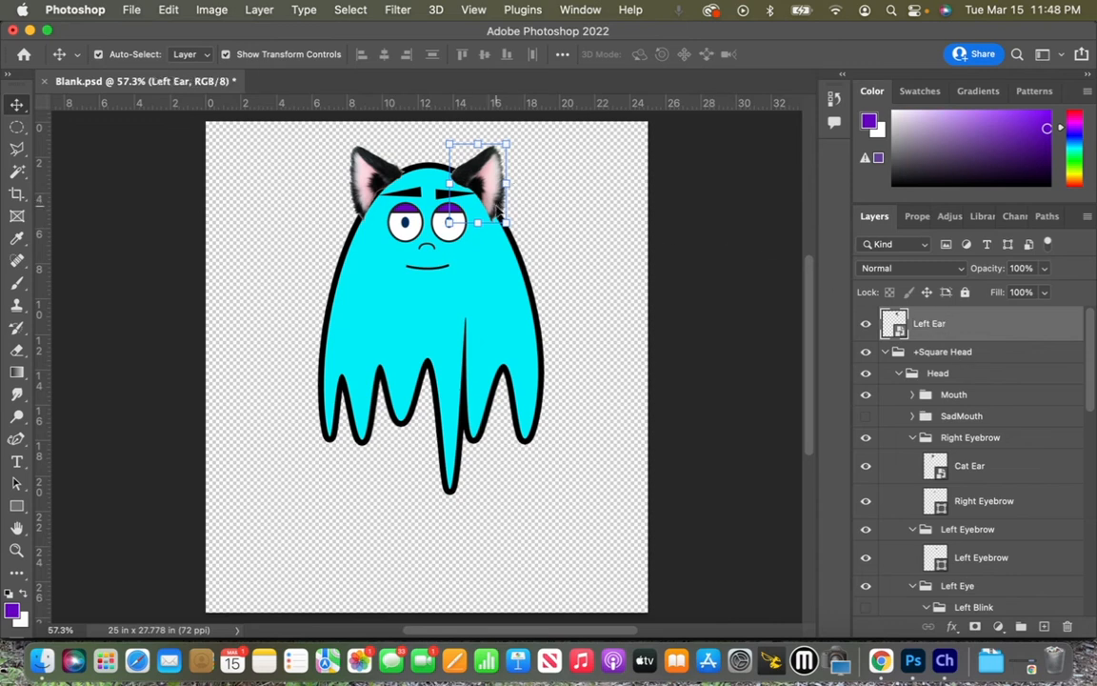
# - Move the Left Ear layer into the face background group, directly above the Ghost layer
pyautogui.click(619, 286)
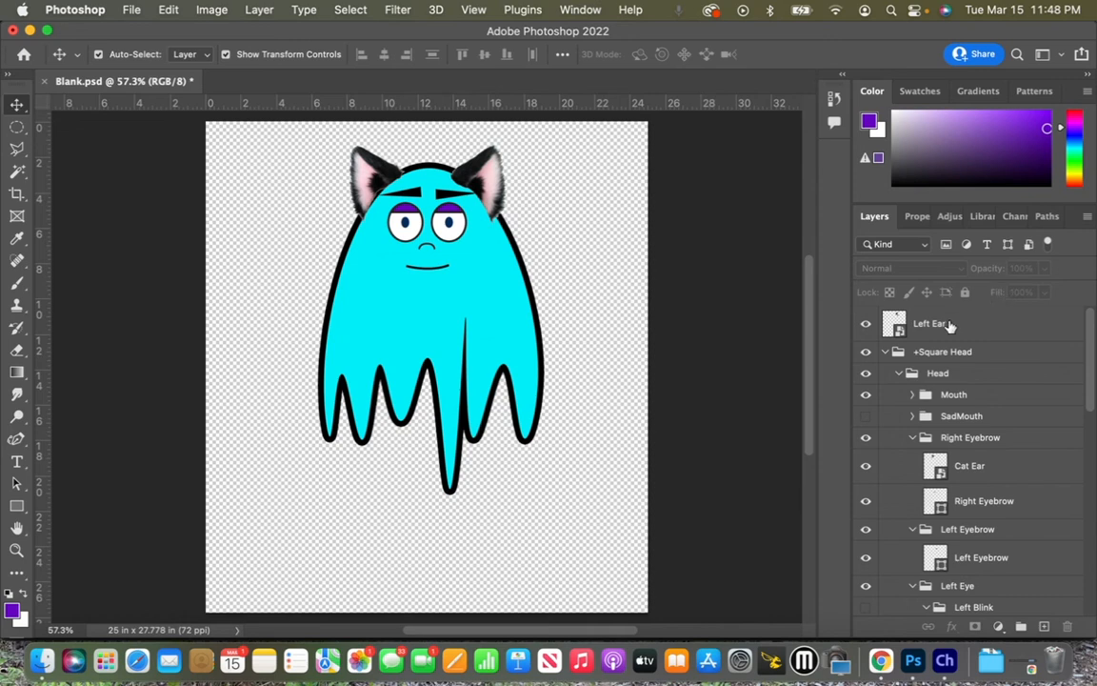
pyautogui.click(949, 325)
pyautogui.moveTo(949, 325); pyautogui.dragTo(962, 505)
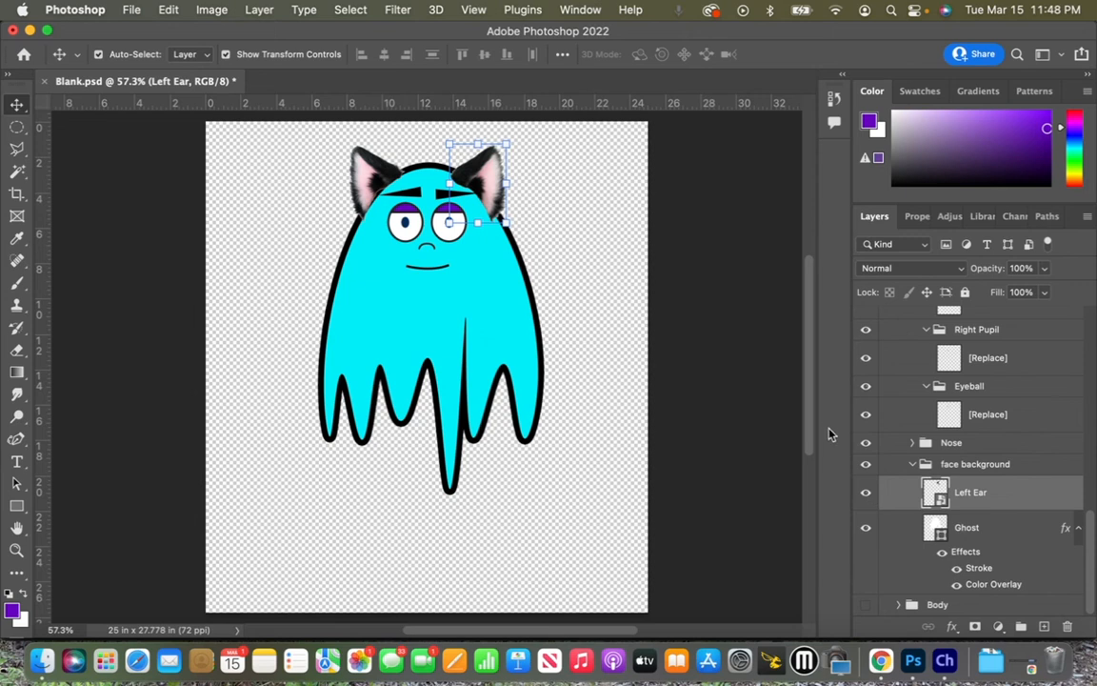
# - Locate the Cat Ear layer, save Blank.psd, and switch to Character Animator to check the puppet's new ears
pyautogui.click(354, 155)
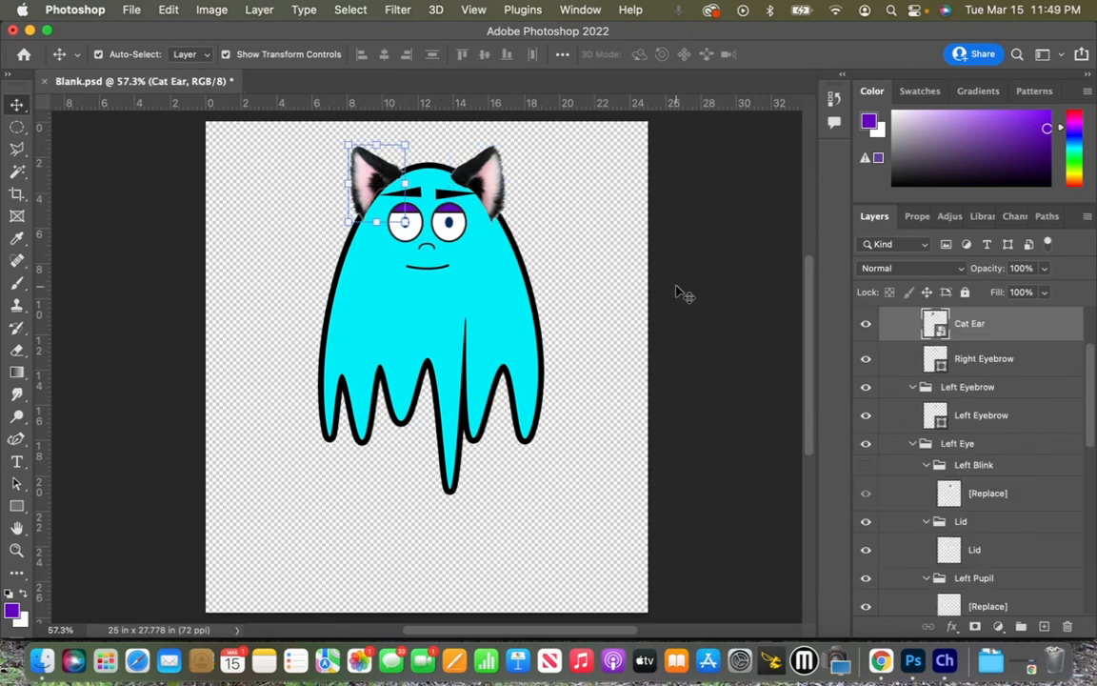
pyautogui.scroll(1, 957, 336)
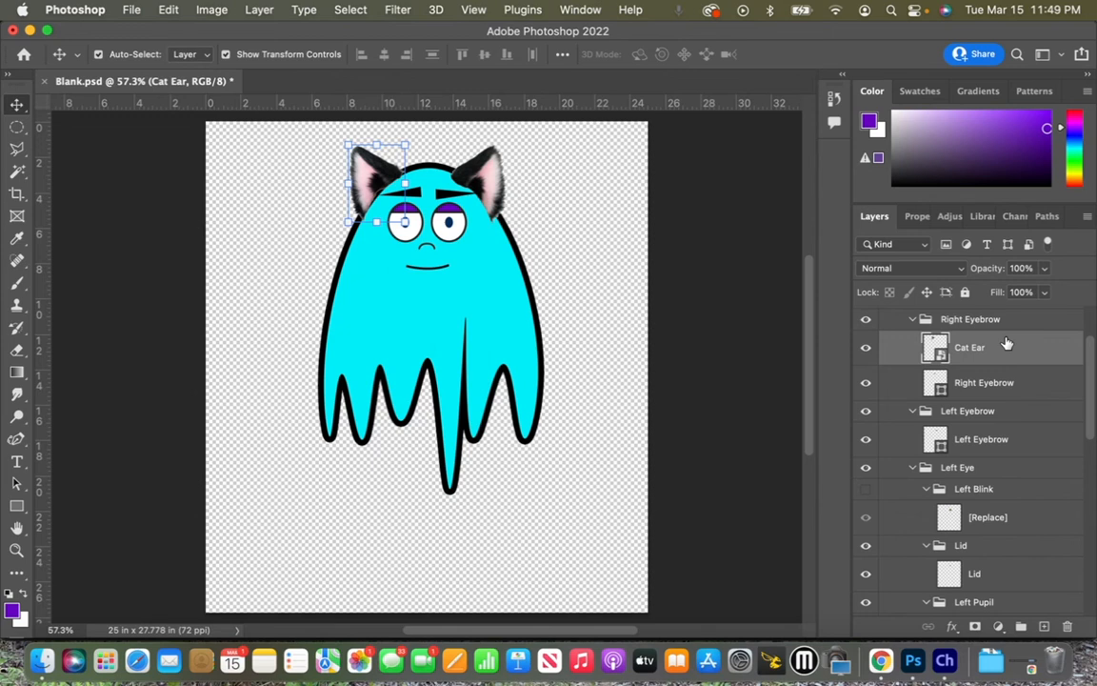
pyautogui.press('super+s')
pyautogui.press('super+Tab')
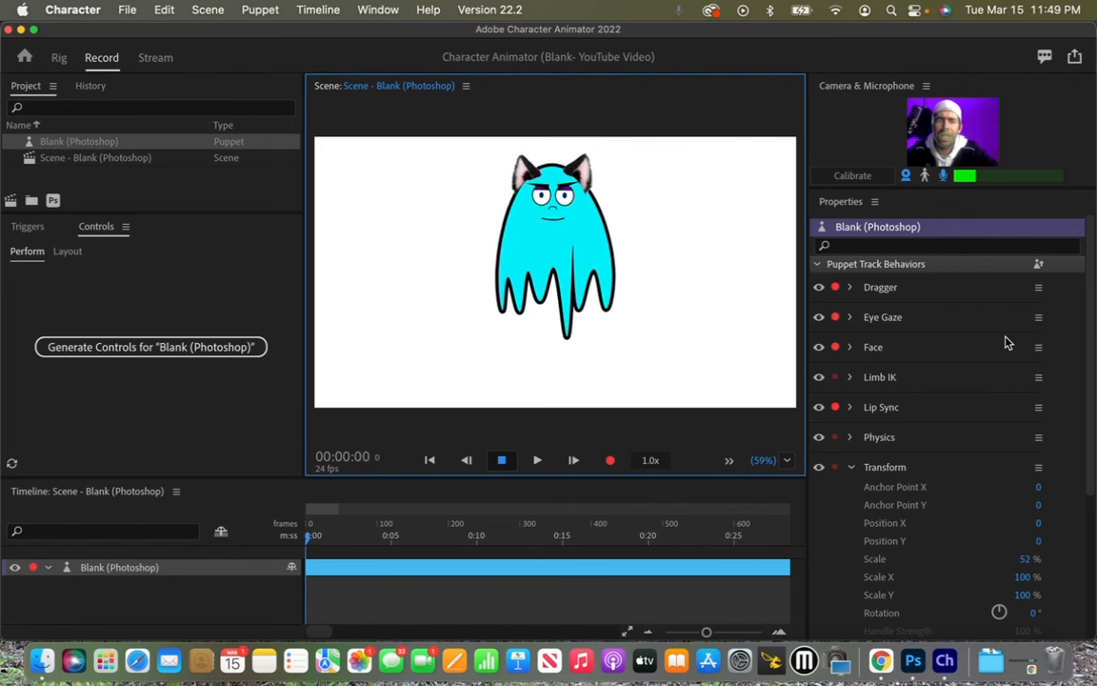
# - Switch to Photoshop, move the Cat Ear layer into the face background group above Left Ear, and save Blank.psd
pyautogui.press('super+Tab')
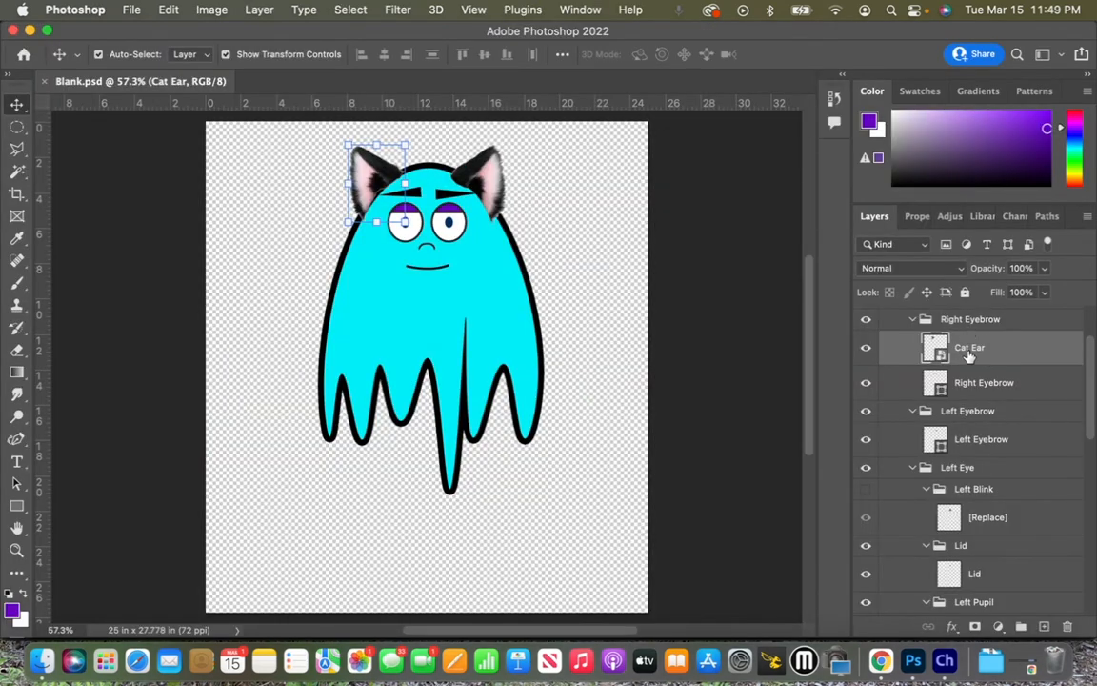
pyautogui.moveTo(969, 354); pyautogui.dragTo(966, 541)
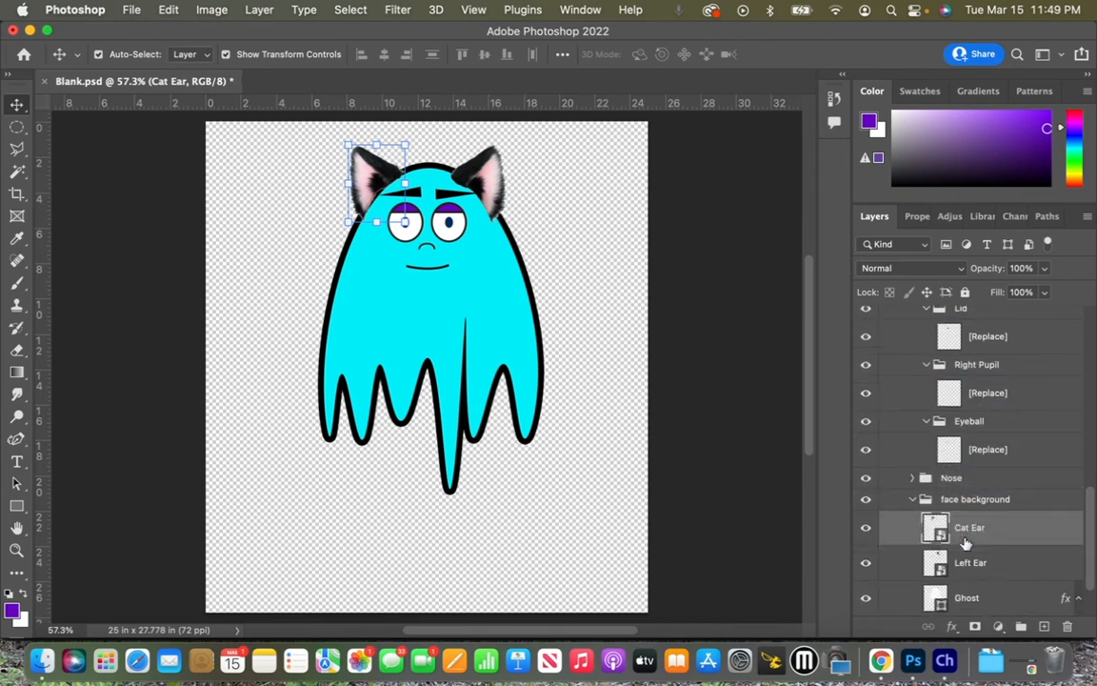
pyautogui.press('super+s')
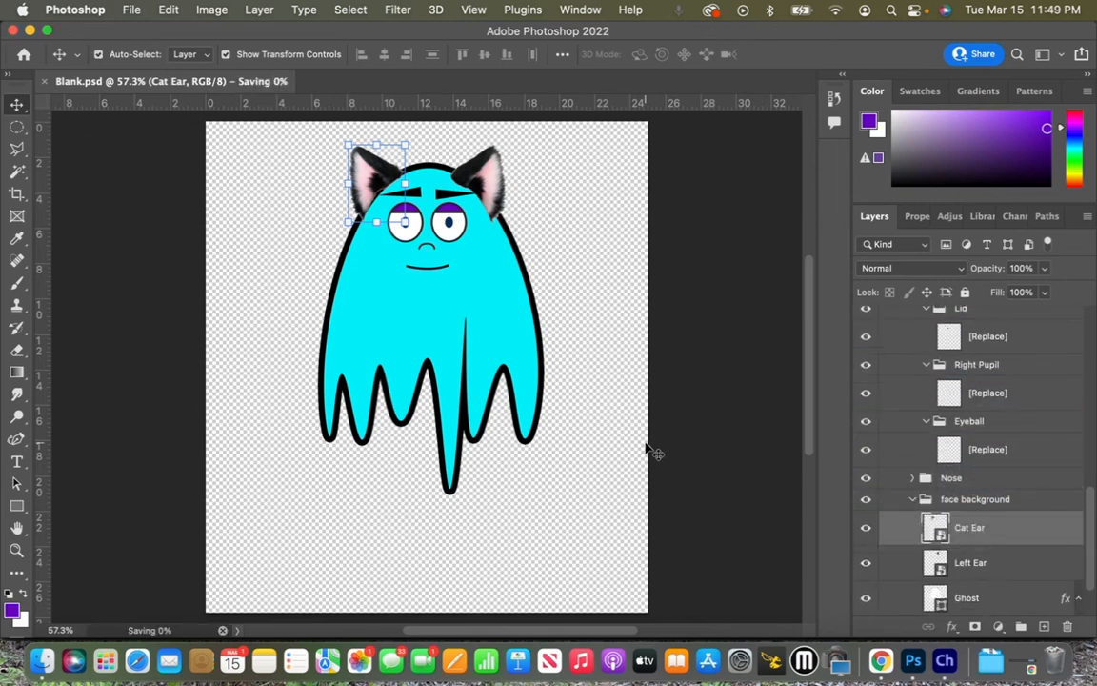
# - Switch to Character Animator to check how both cat ears follow the head, and start switching to Google Chrome
pyautogui.press('super+Tab')
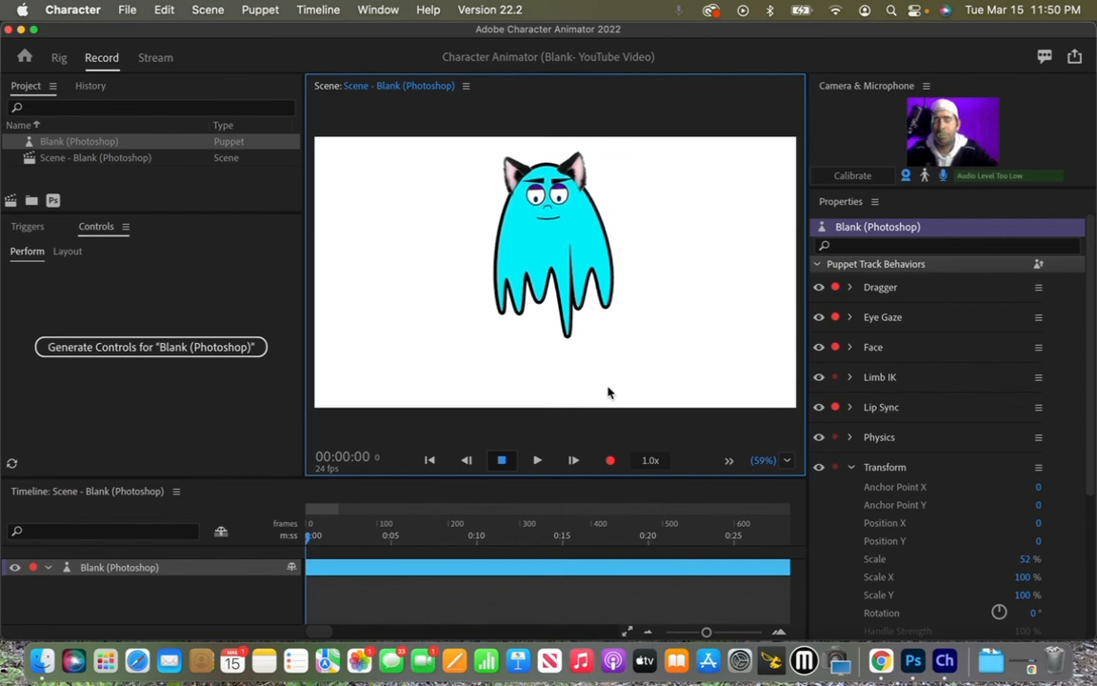
pyautogui.press('super+Tab')
pyautogui.press('super+Tab')
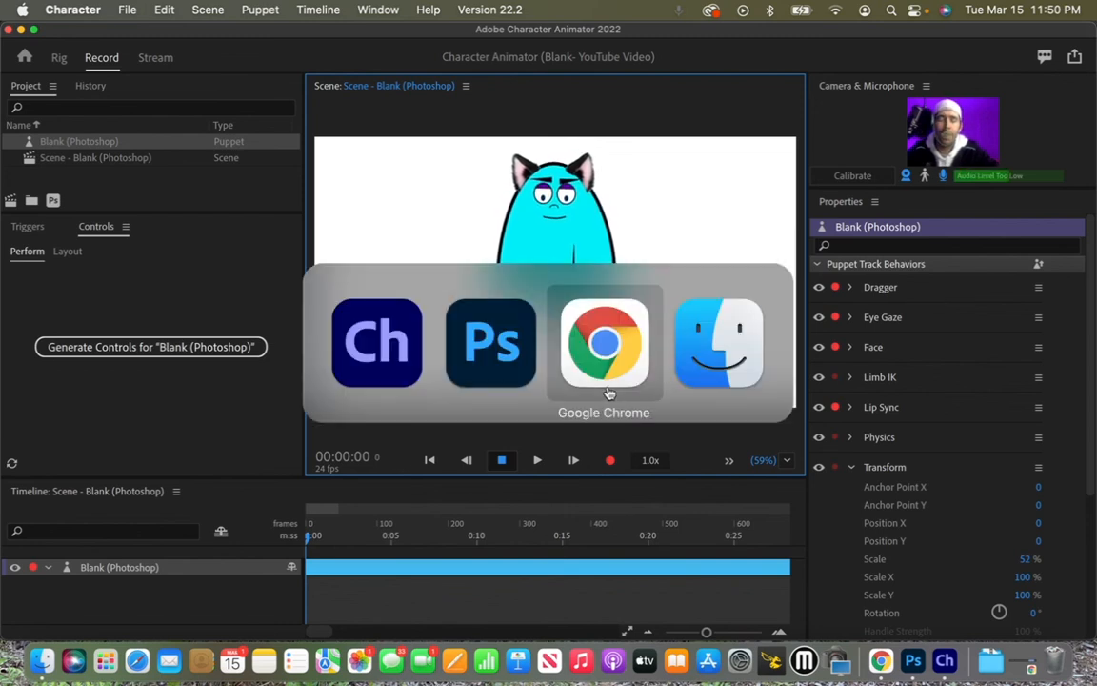